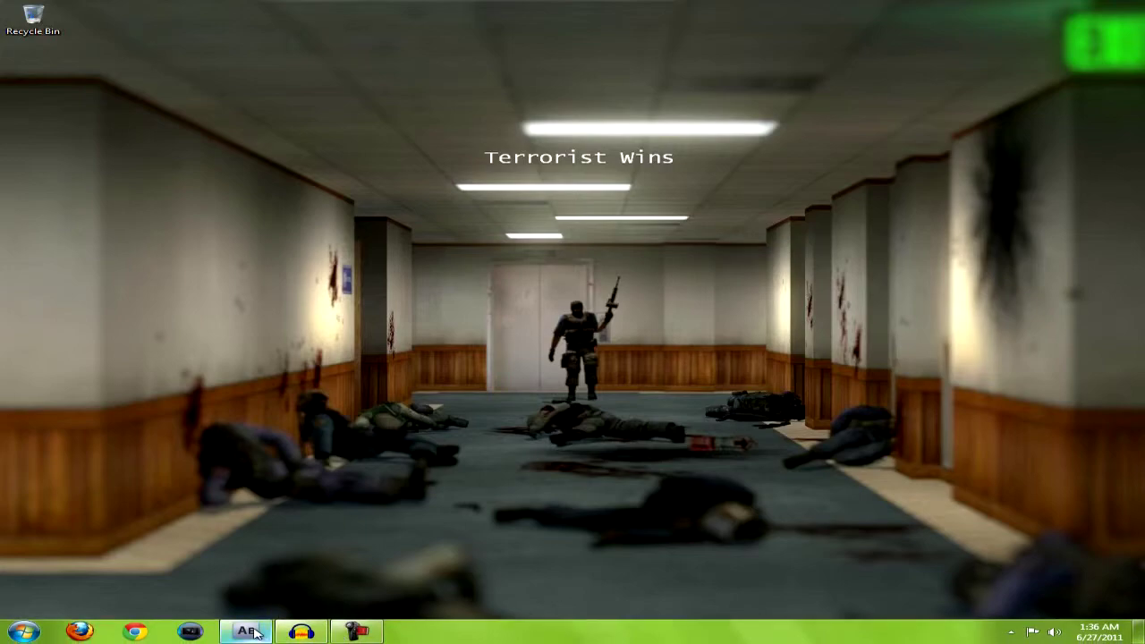
# Switch to After Effects, add the EA logo image to Comp 1 and scale it down to fit the frame height.
pyautogui.click(286, 596)
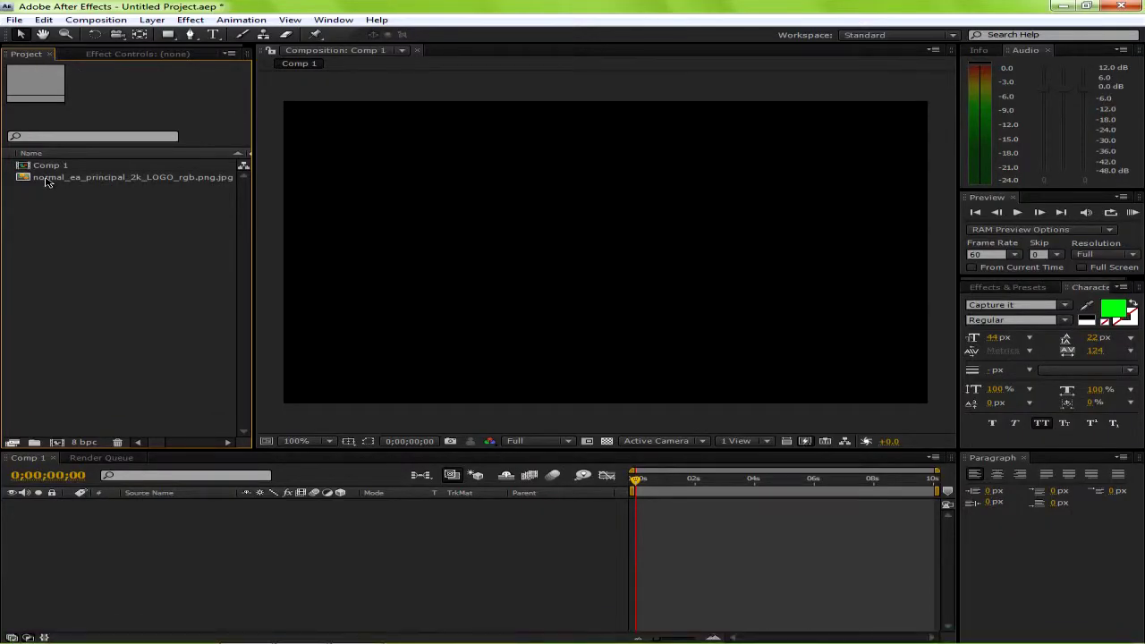
pyautogui.moveTo(45, 182); pyautogui.dragTo(639, 256)
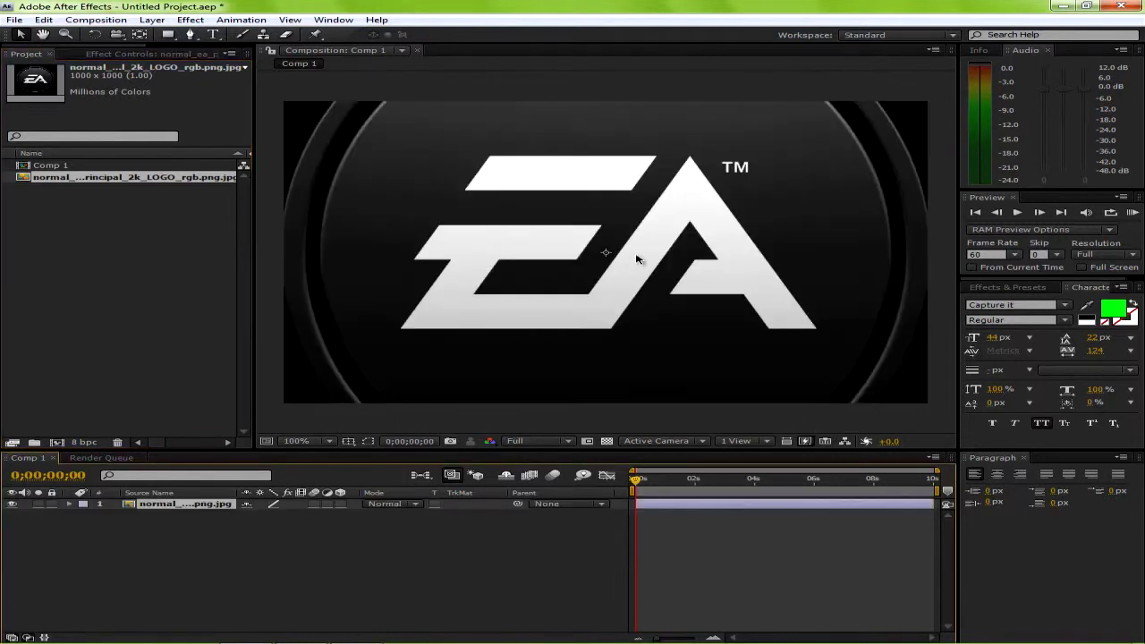
pyautogui.press(',')
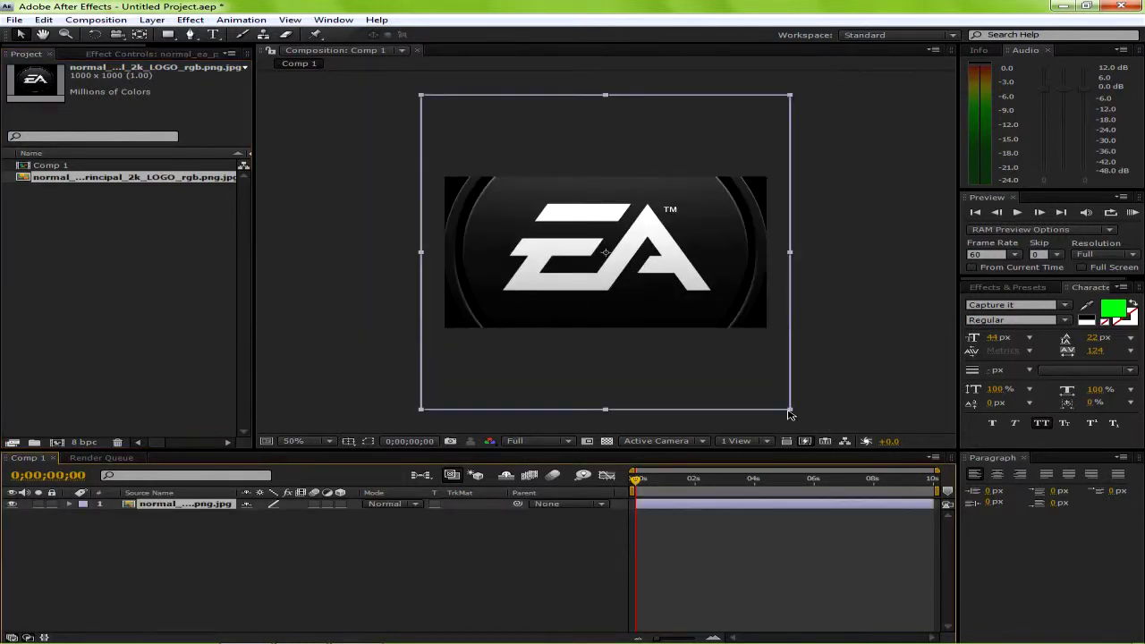
pyautogui.moveTo(788, 410); pyautogui.dragTo(694, 330)
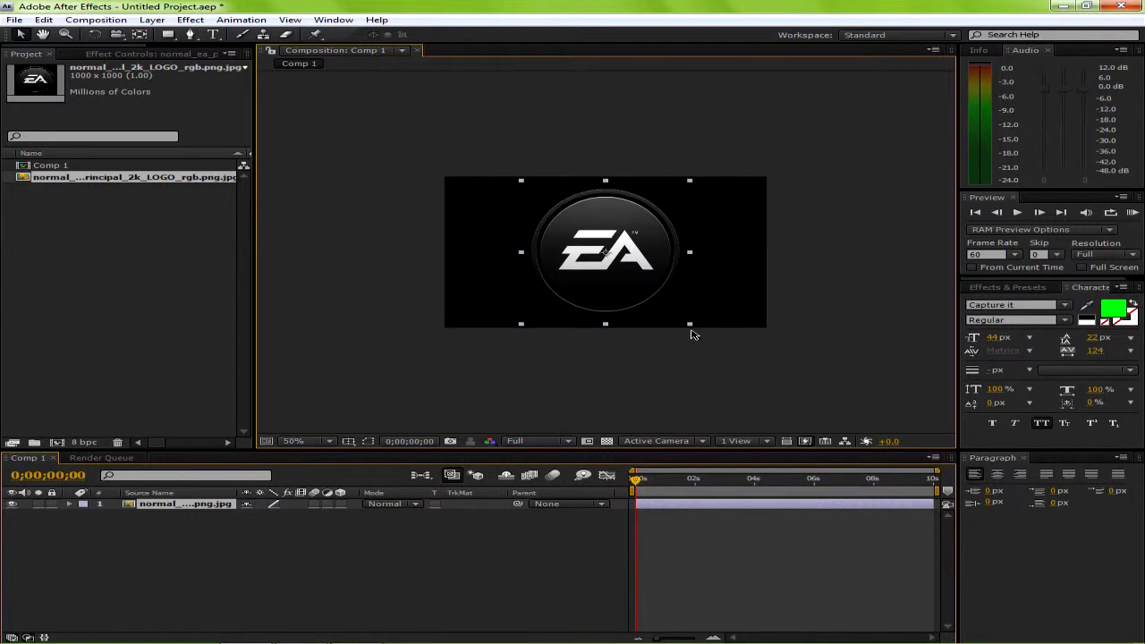
pyautogui.press('.')
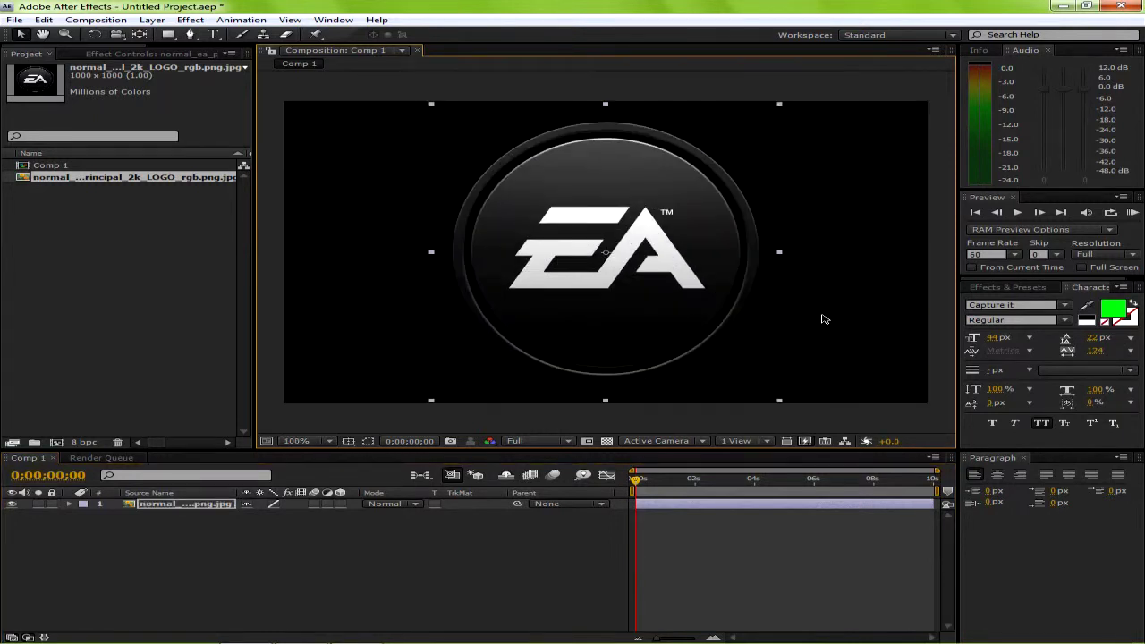
pyautogui.click(521, 89)
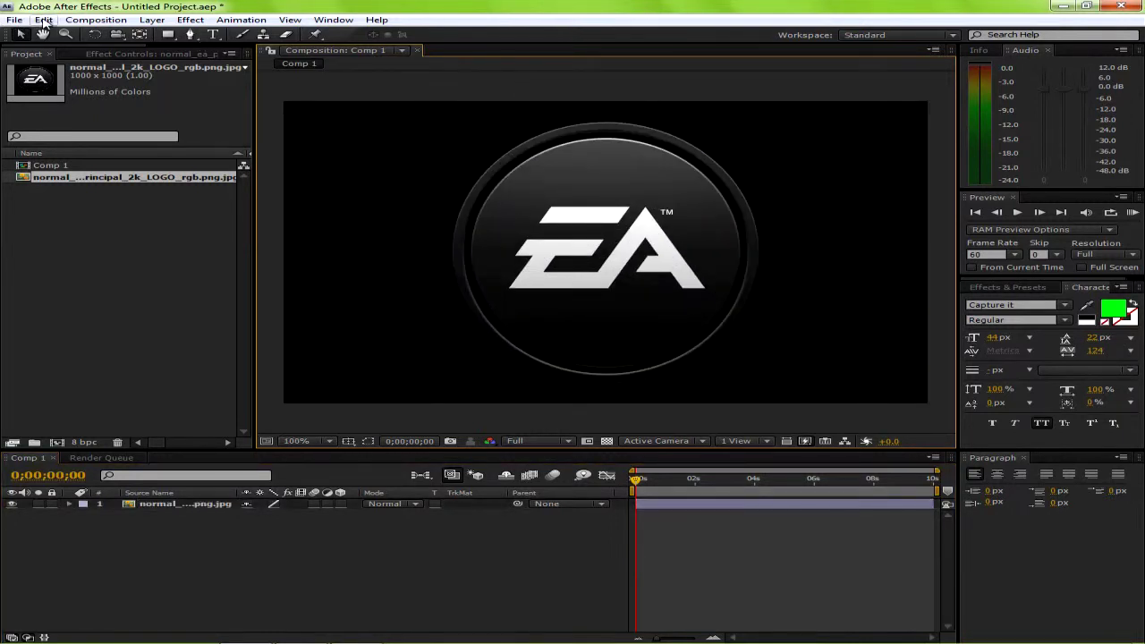
# Set the composition's frame rate to 24 frames per second.
pyautogui.click(96, 20)
pyautogui.click(120, 54)
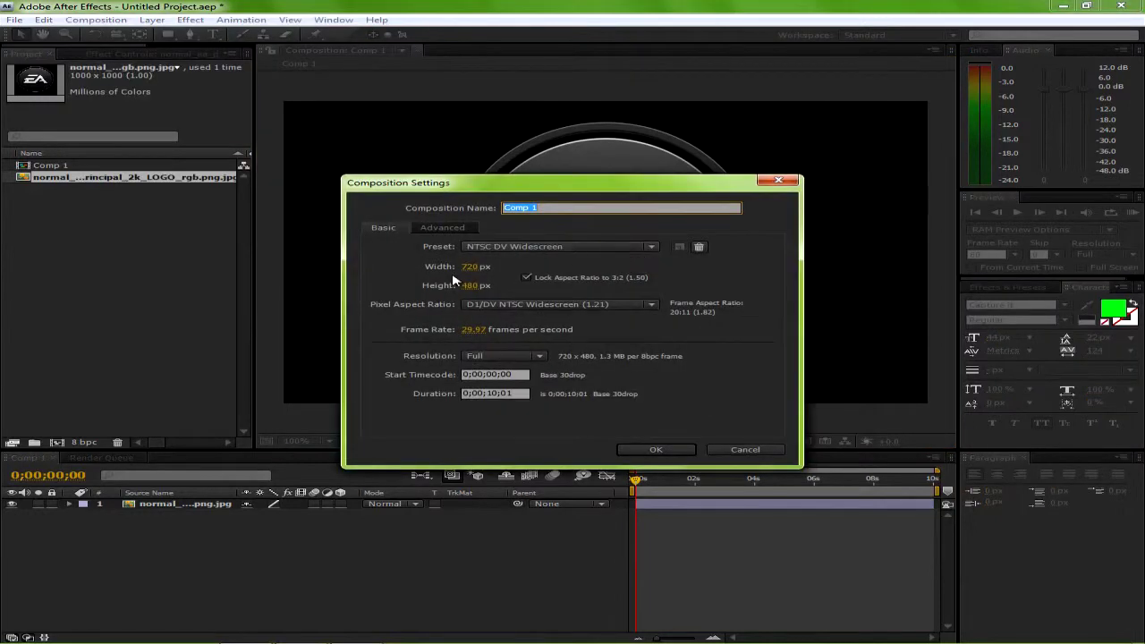
pyautogui.click(482, 331)
pyautogui.write('15')
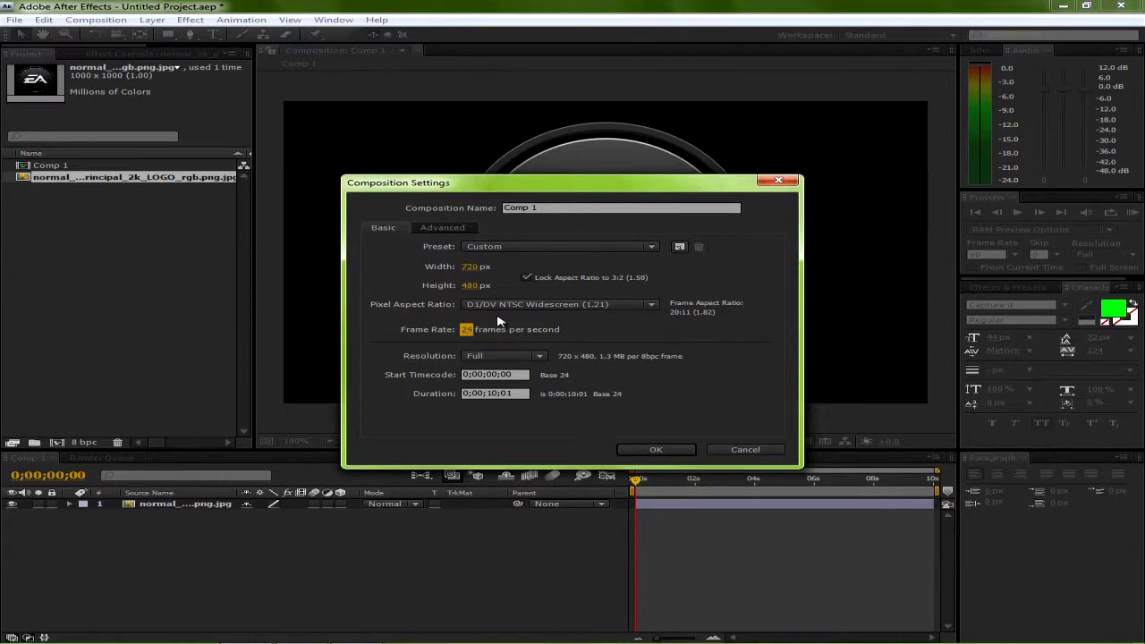
pyautogui.click(503, 308)
pyautogui.click(725, 363)
pyautogui.click(652, 451)
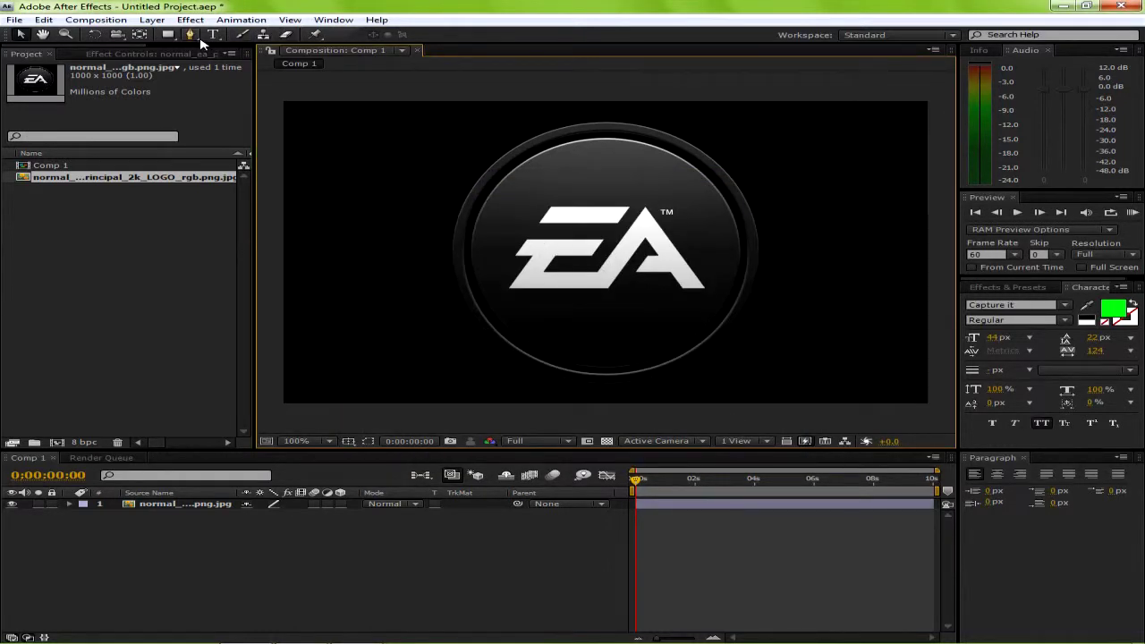
# Start importing a footage file and browse to the AE folder in the Documents library.
pyautogui.click(14, 20)
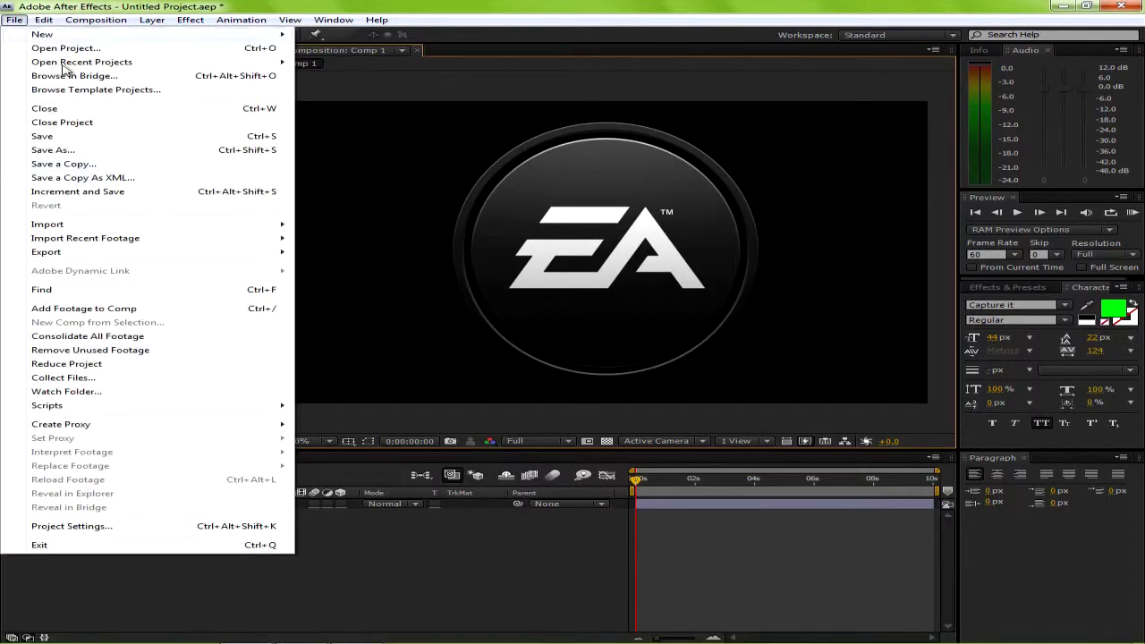
pyautogui.moveTo(263, 224)
pyautogui.click(336, 231)
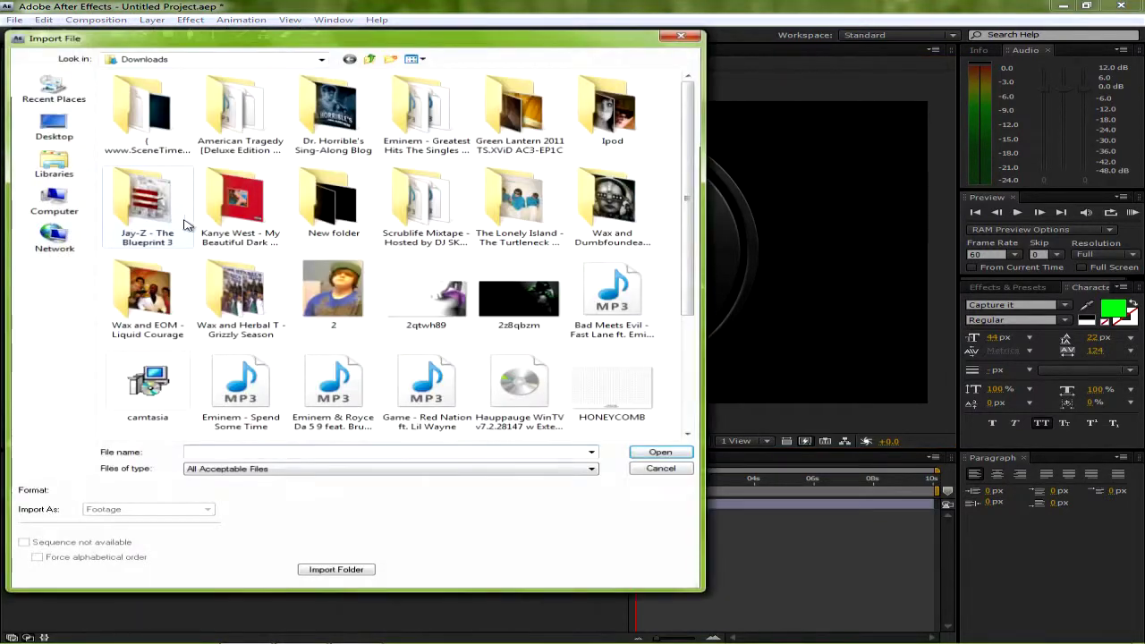
pyautogui.click(51, 196)
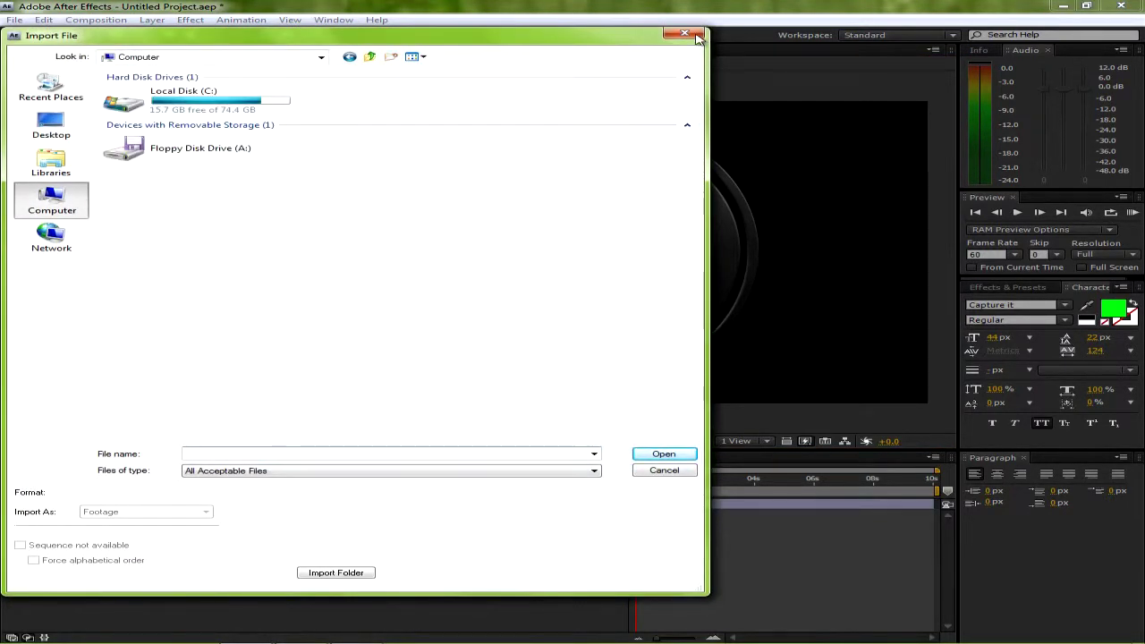
pyautogui.click(51, 161)
pyautogui.doubleClick(215, 97)
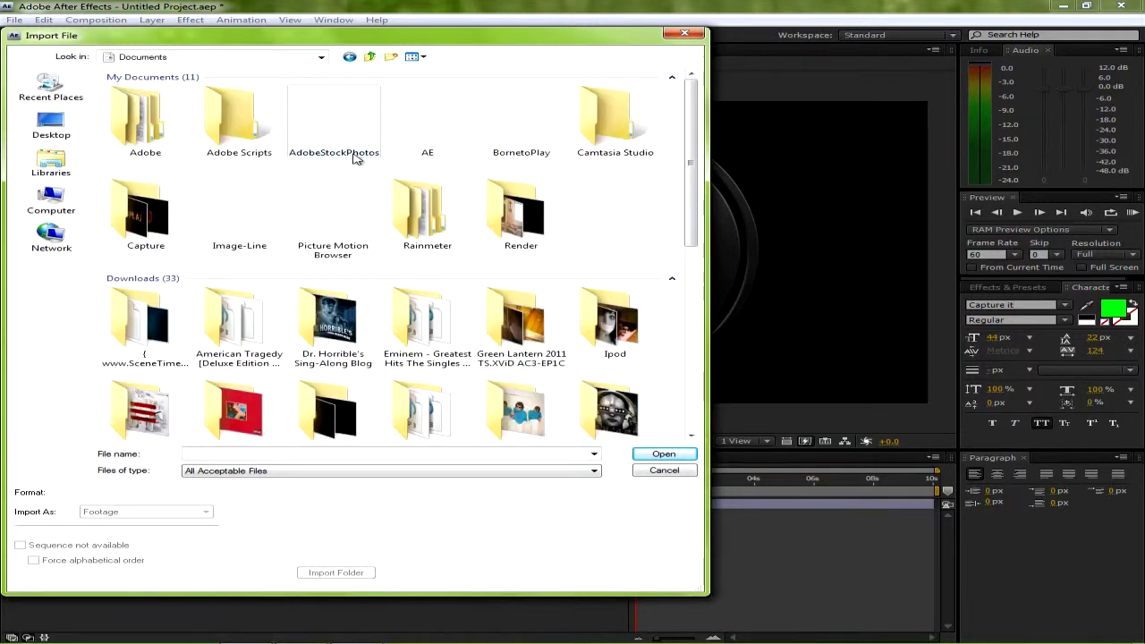
pyautogui.doubleClick(408, 109)
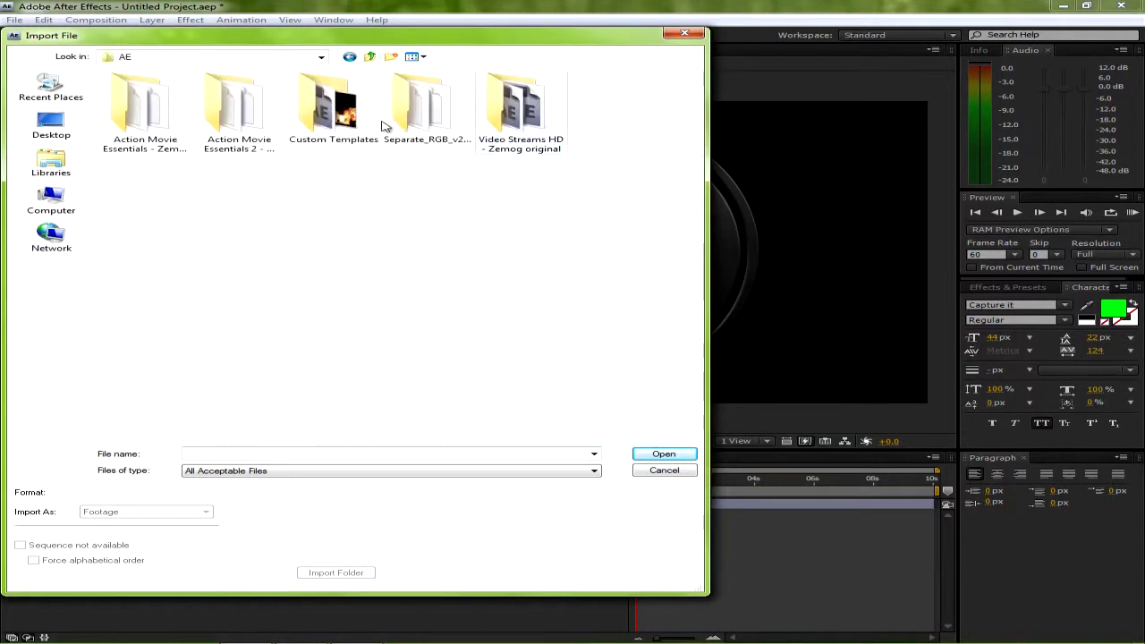
# Import Fireball_AtCam_04 from the 08. Explosions folder of Action Essentials 2, Action_Essentials_720p.
pyautogui.doubleClick(226, 105)
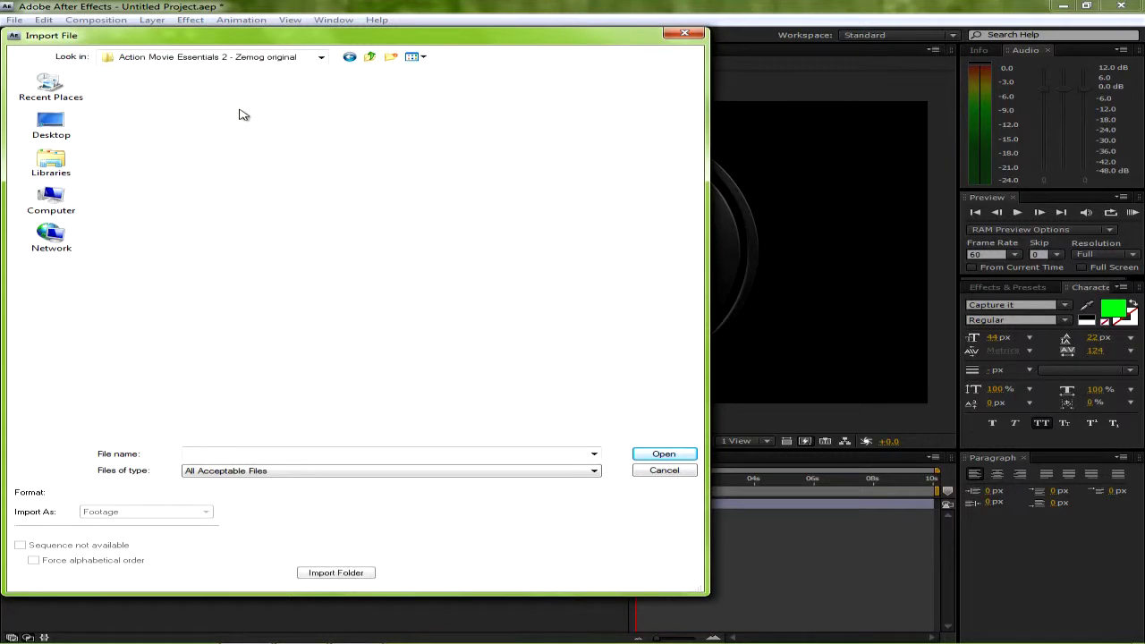
pyautogui.doubleClick(143, 103)
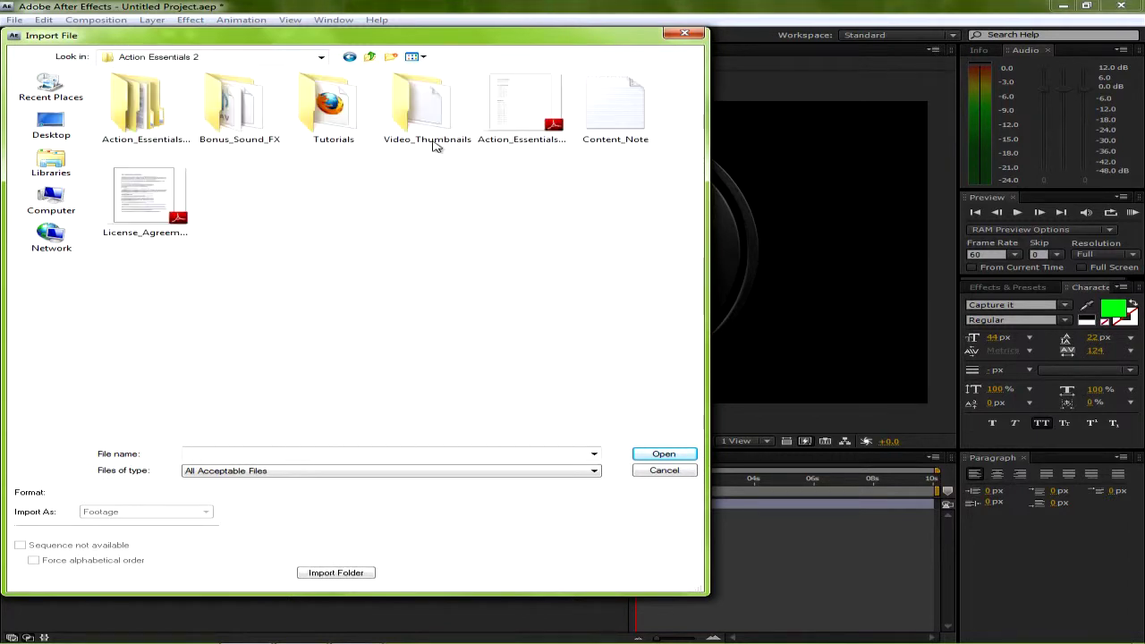
pyautogui.doubleClick(142, 141)
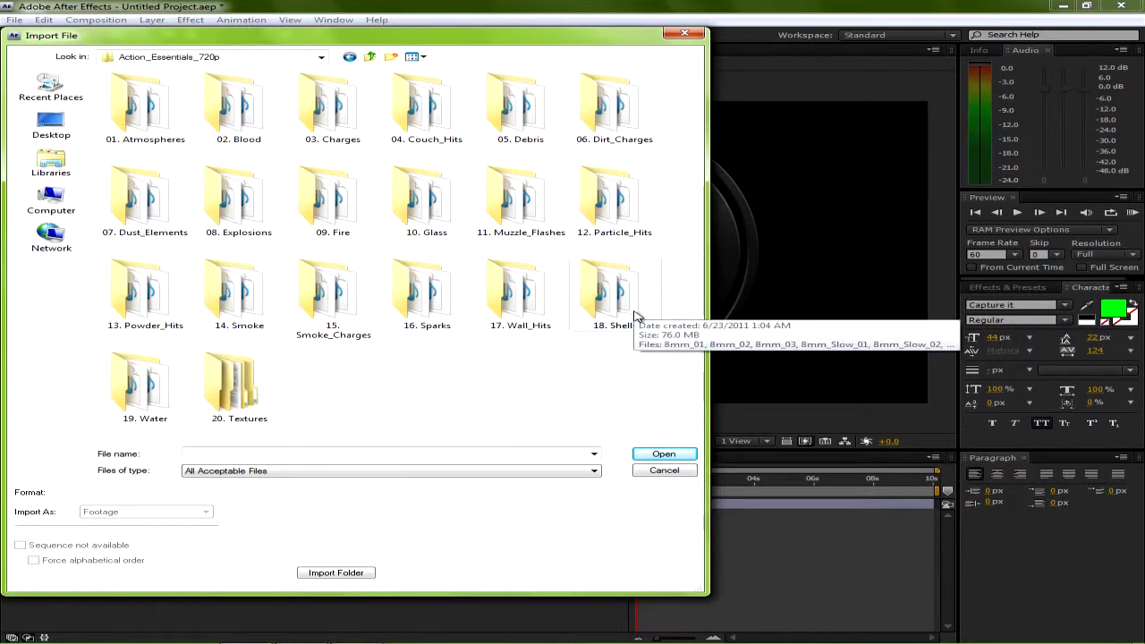
pyautogui.doubleClick(228, 209)
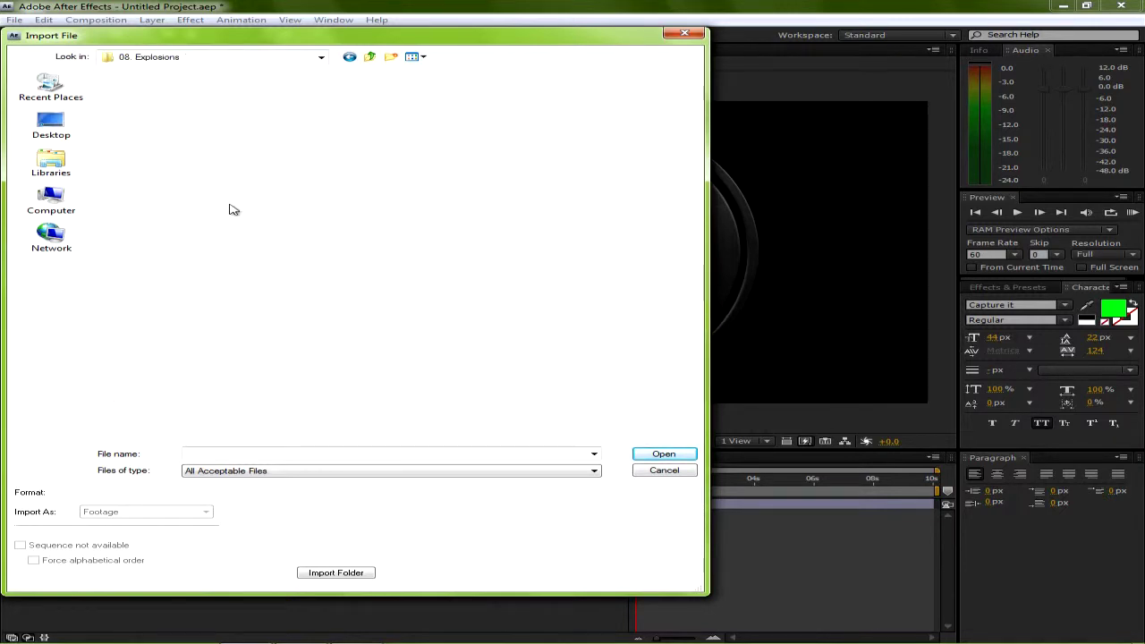
pyautogui.moveTo(697, 175); pyautogui.dragTo(694, 209)
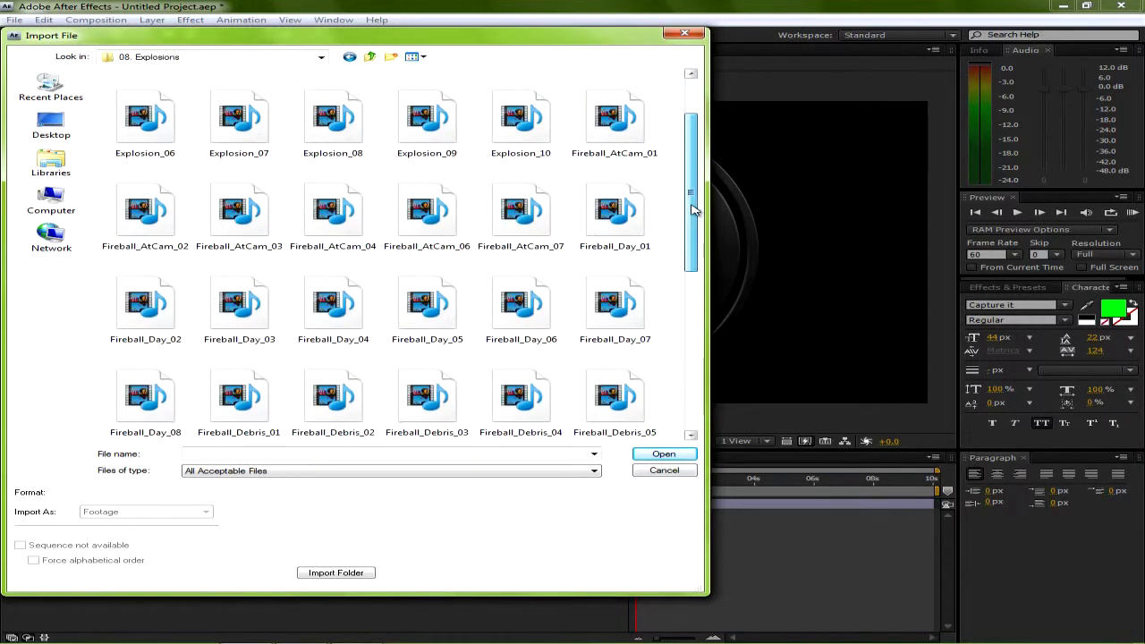
pyautogui.doubleClick(337, 223)
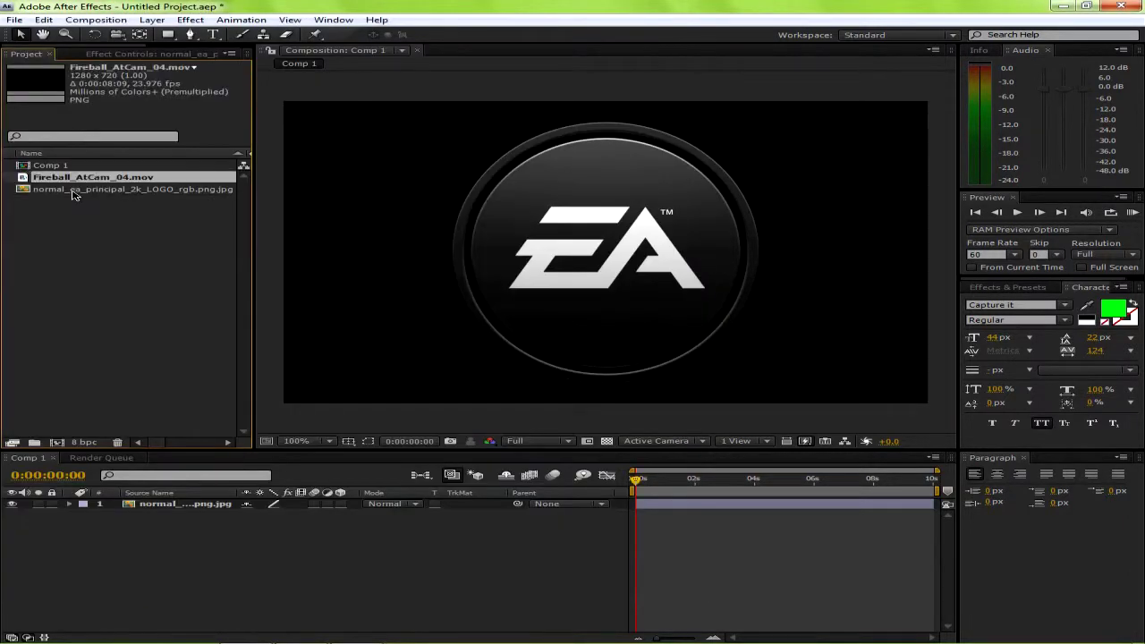
# Play back the Fireball_AtCam_04.mov footage in its own viewer, then close the viewer.
pyautogui.doubleClick(62, 178)
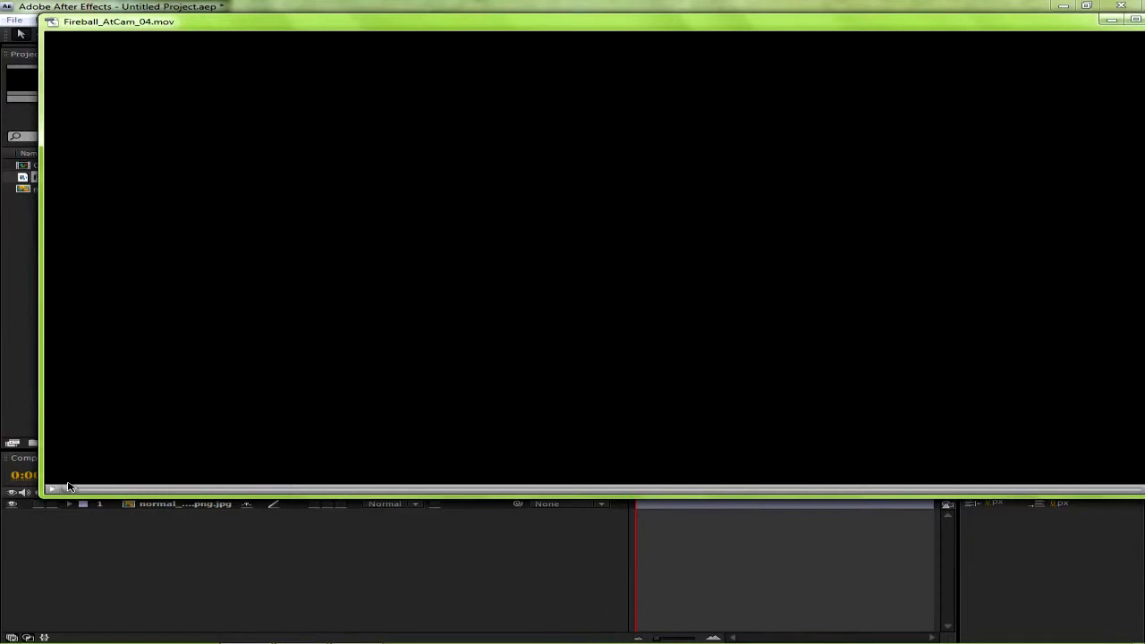
pyautogui.press('space')
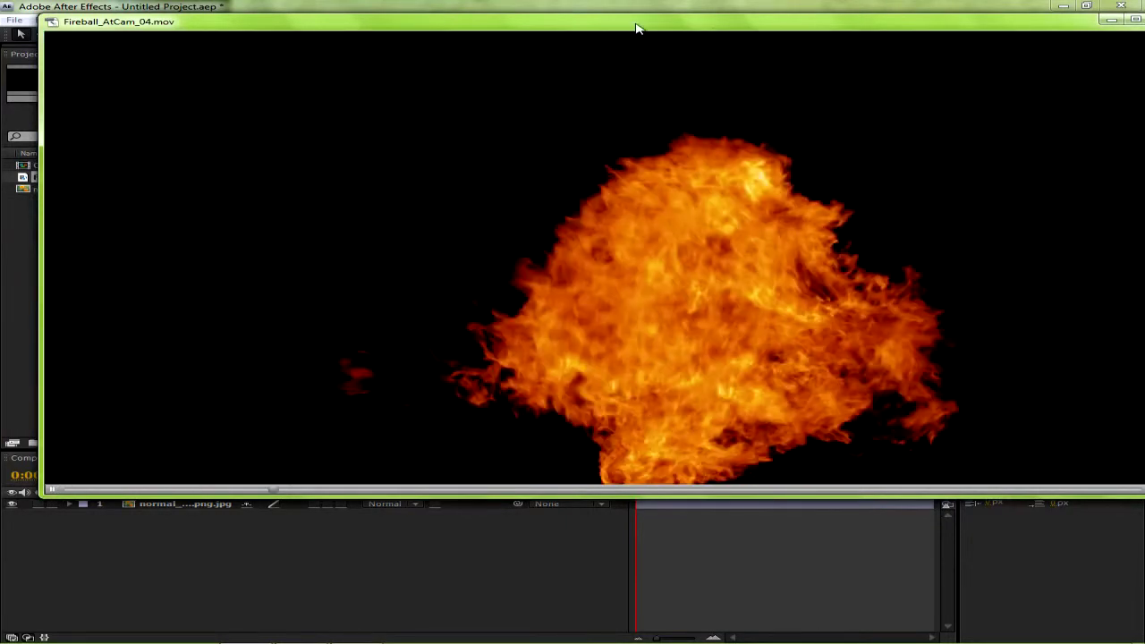
pyautogui.moveTo(549, 35); pyautogui.dragTo(384, 41)
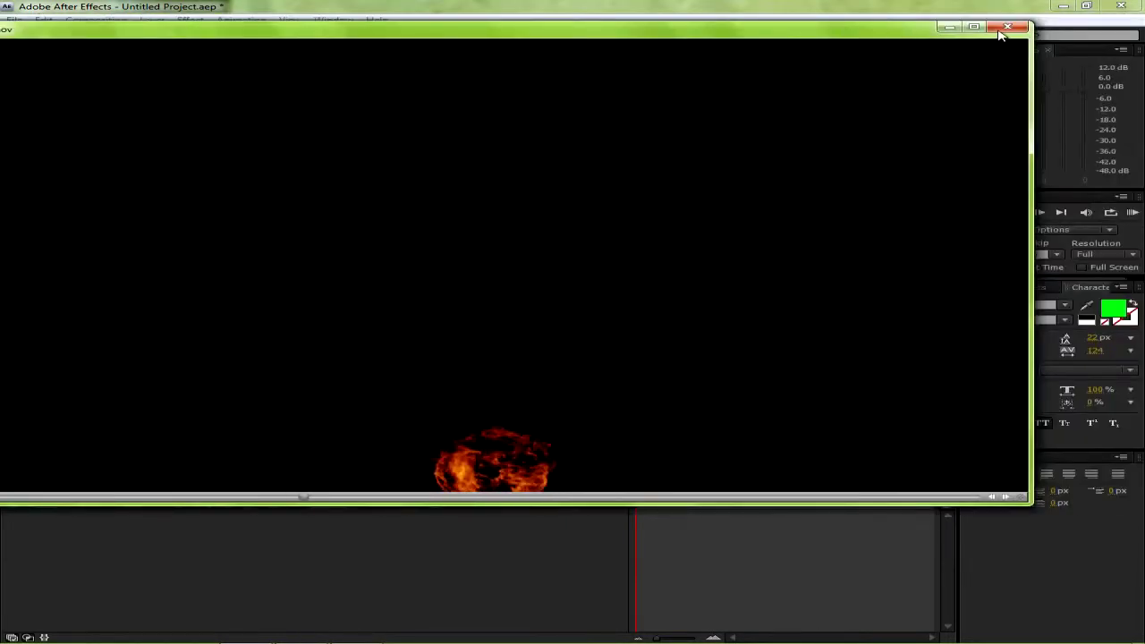
pyautogui.hotkey('ctrl', 'w')
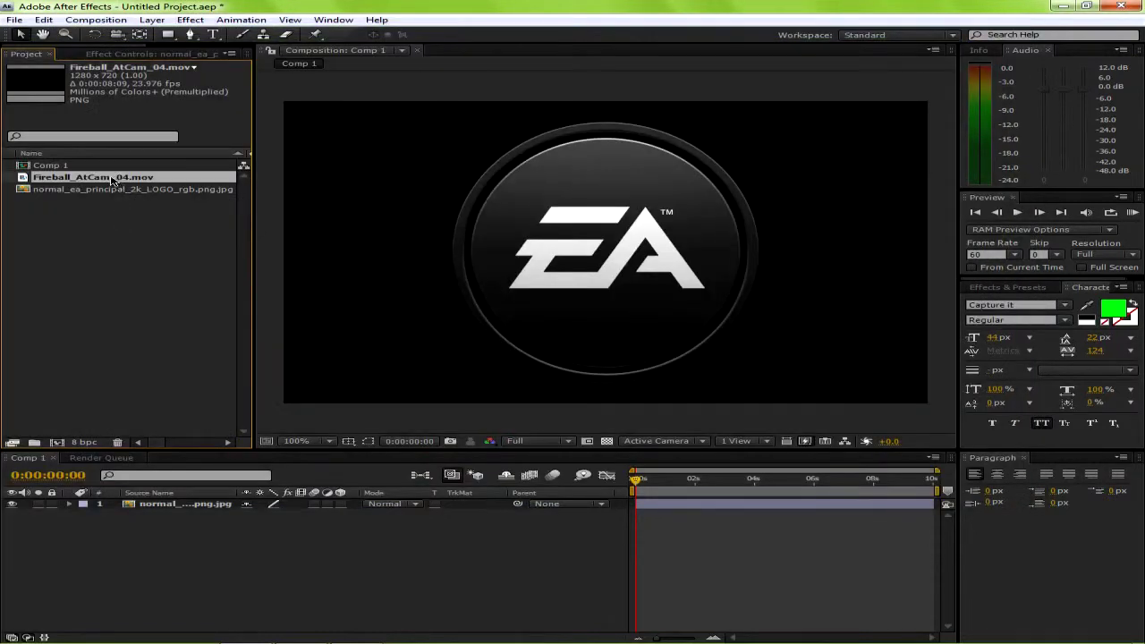
# Add Fireball_AtCam_04.mov above the logo layer and move the current time to 0:00:00:07.
pyautogui.moveTo(111, 179); pyautogui.dragTo(606, 253)
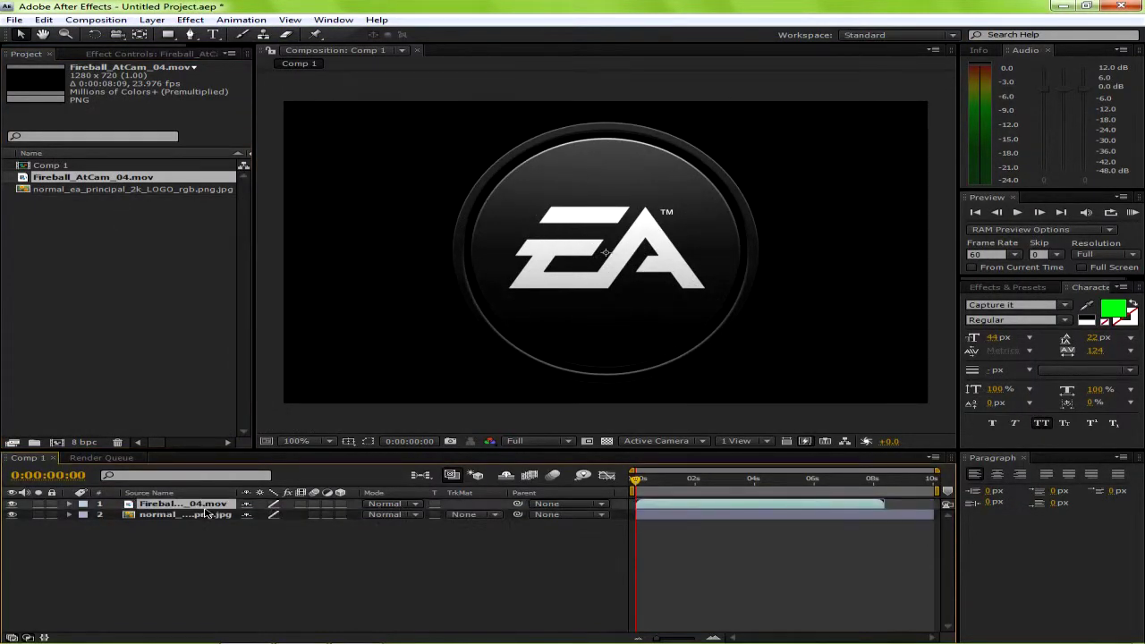
pyautogui.moveTo(648, 483); pyautogui.dragTo(729, 483)
pyautogui.click(643, 483)
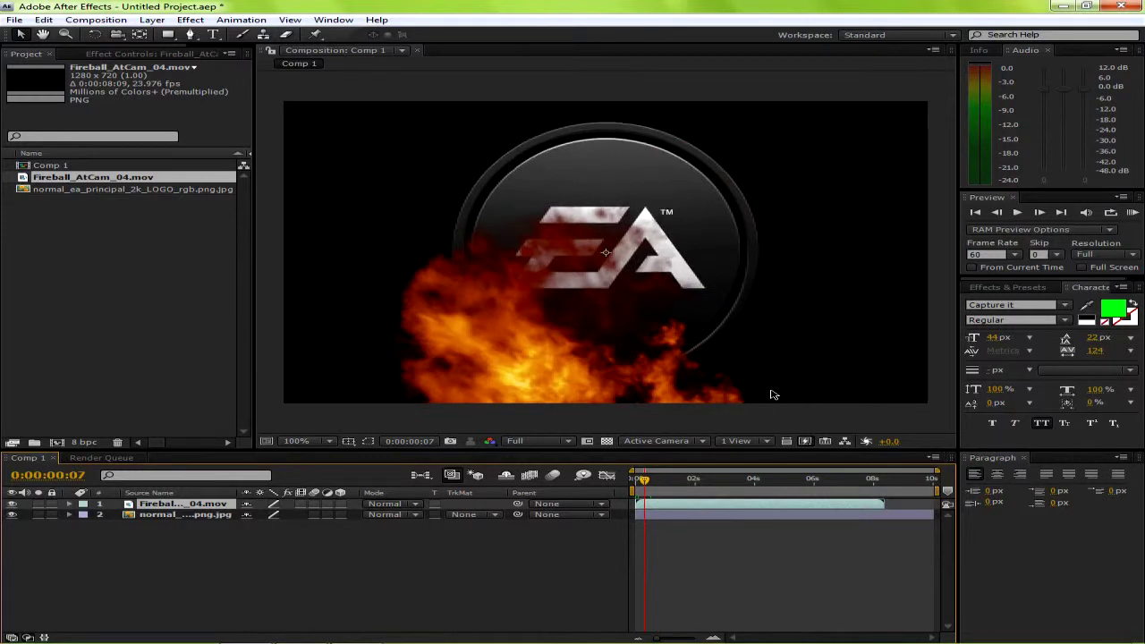
# Move the fireball layer up over the logo and stretch it wider horizontally.
pyautogui.press(',')
pyautogui.press(',')
pyautogui.moveTo(701, 340); pyautogui.dragTo(704, 310)
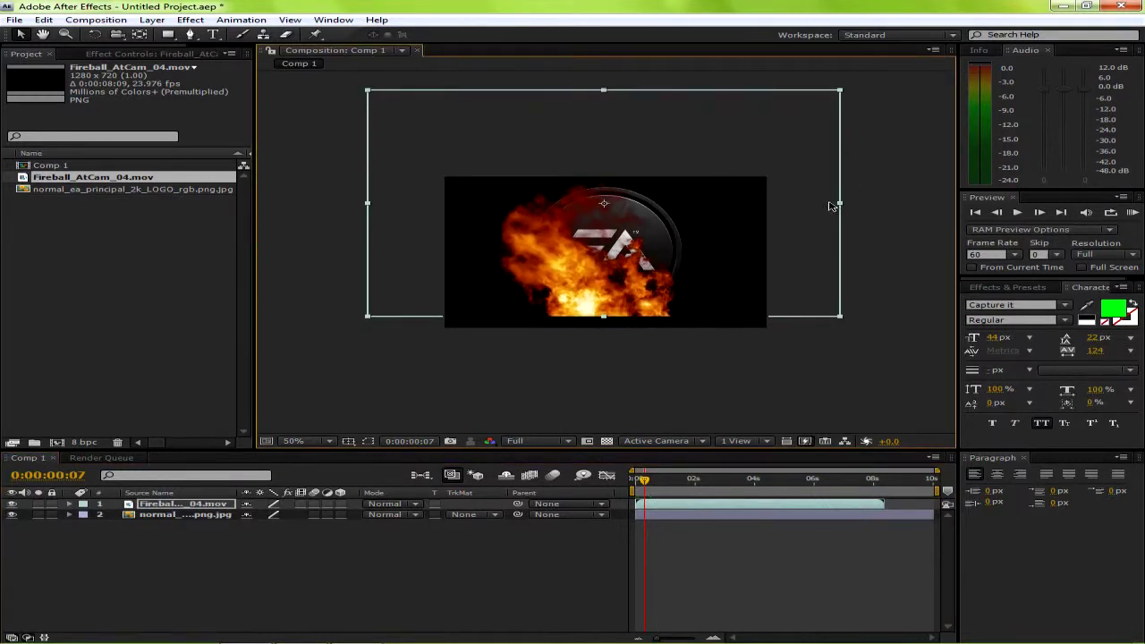
pyautogui.moveTo(843, 208); pyautogui.dragTo(906, 219)
pyautogui.moveTo(674, 263); pyautogui.dragTo(680, 265)
# Scrub through the explosion to 0:00:02:05 and time-stretch the fireball layer by a factor of 200%.
pyautogui.moveTo(640, 483); pyautogui.dragTo(698, 501)
pyautogui.rightClick(687, 511)
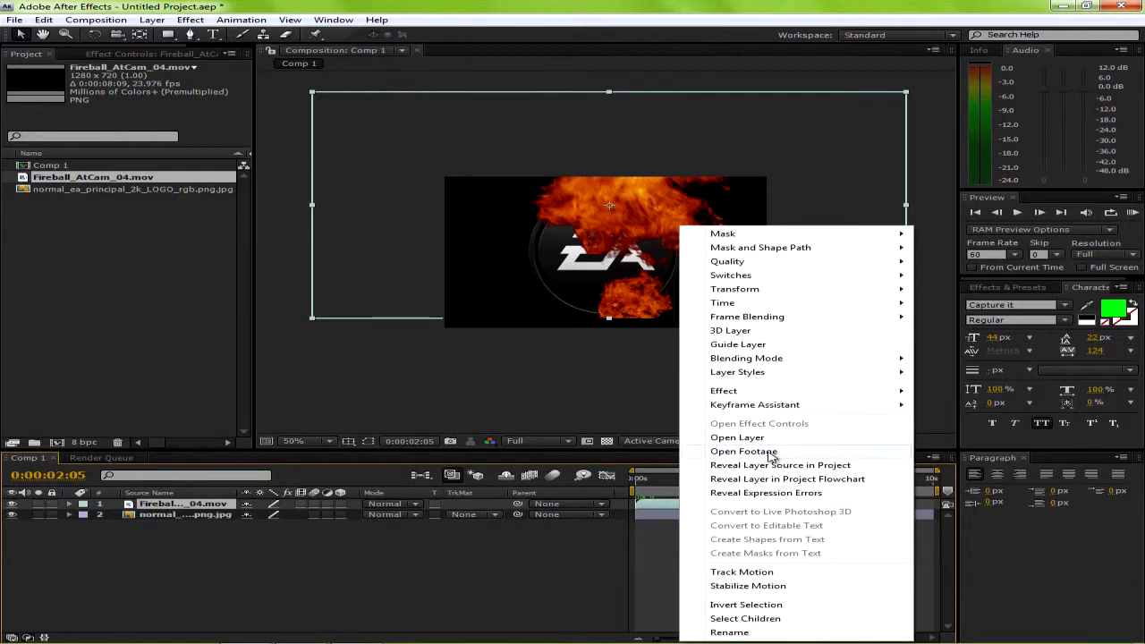
pyautogui.moveTo(738, 303)
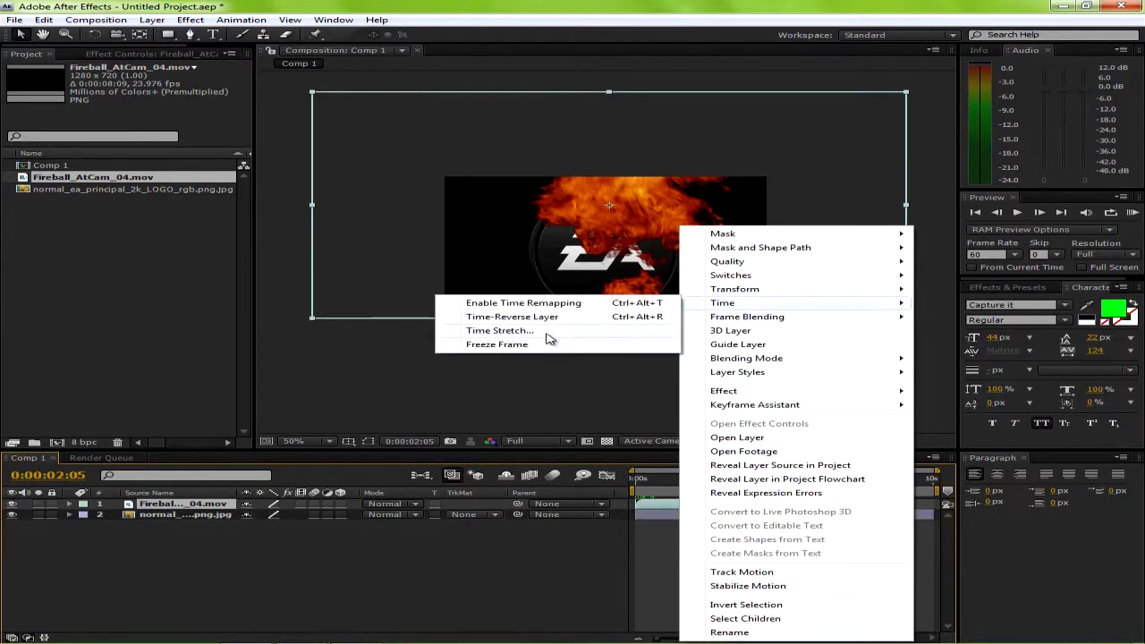
pyautogui.click(499, 330)
pyautogui.write('200')
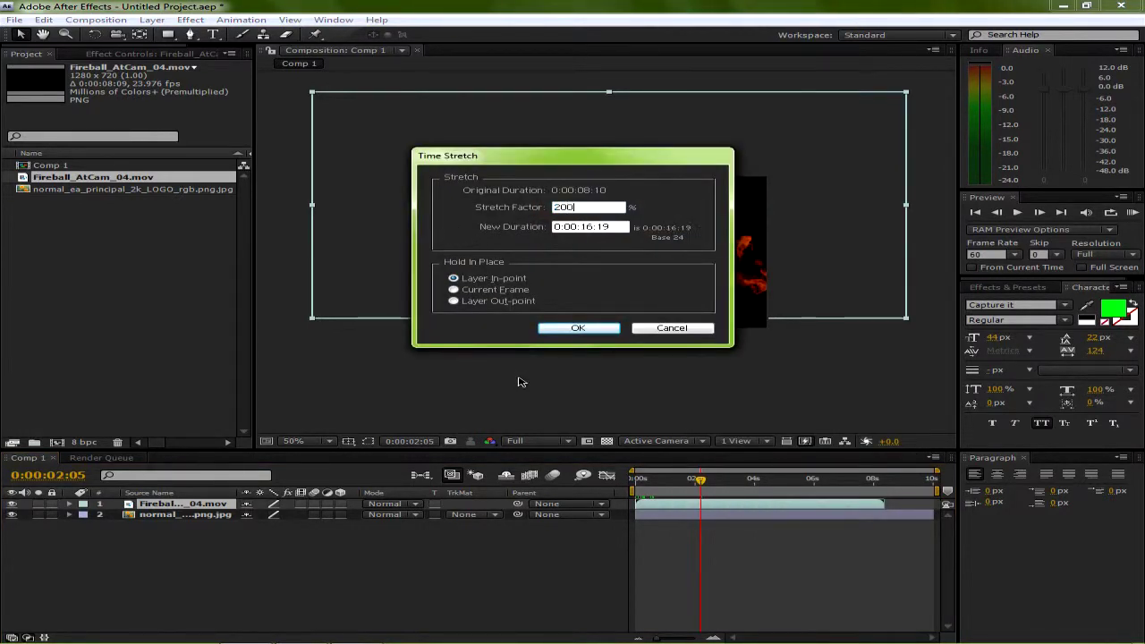
pyautogui.press('Return')
# Review the fireball layer's time stretch settings and scrub through the slowed explosion to 0:00:07:10.
pyautogui.moveTo(701, 479); pyautogui.dragTo(737, 483)
pyautogui.rightClick(701, 508)
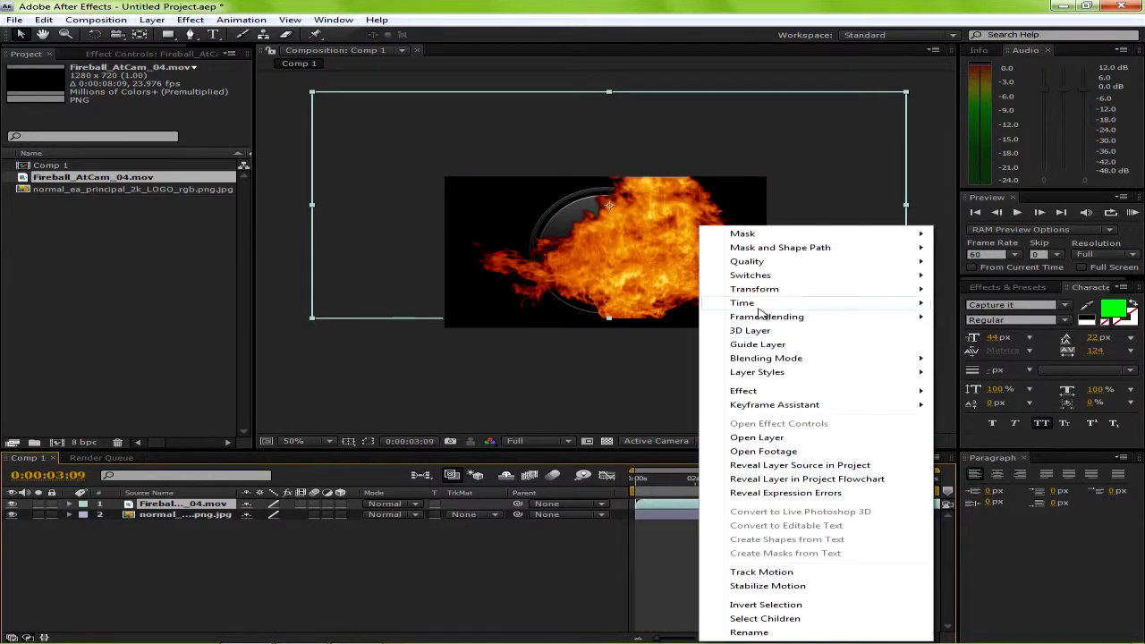
pyautogui.moveTo(757, 308)
pyautogui.click(560, 331)
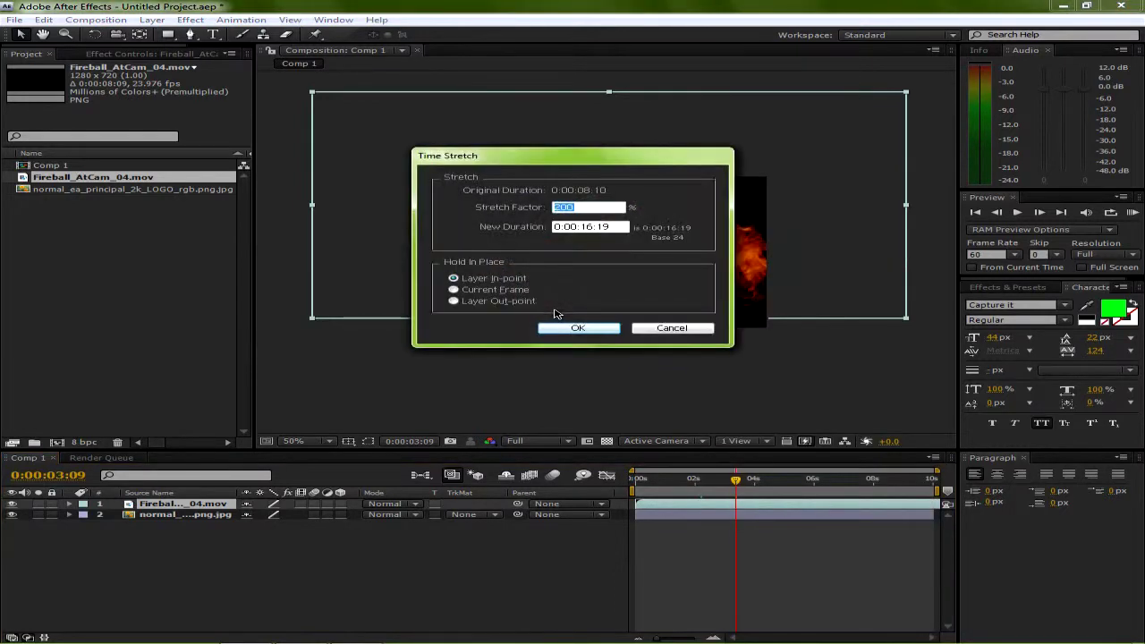
pyautogui.click(556, 328)
pyautogui.moveTo(739, 482); pyautogui.dragTo(857, 522)
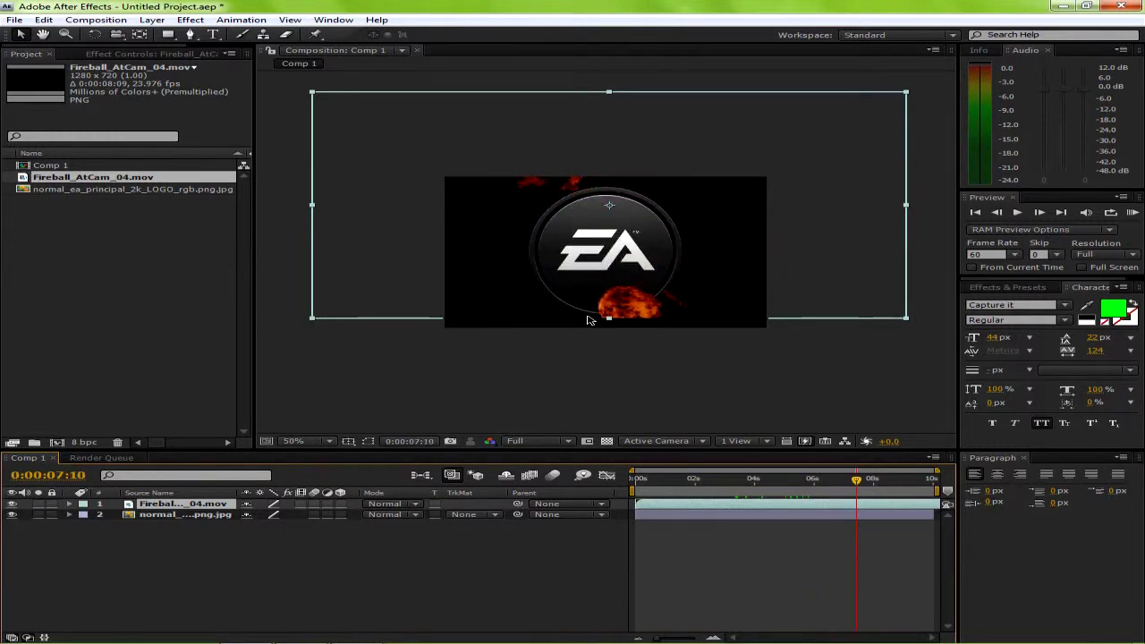
# Stretch the fireball layer vertically so its lower edge extends below the composition frame.
pyautogui.click(607, 325)
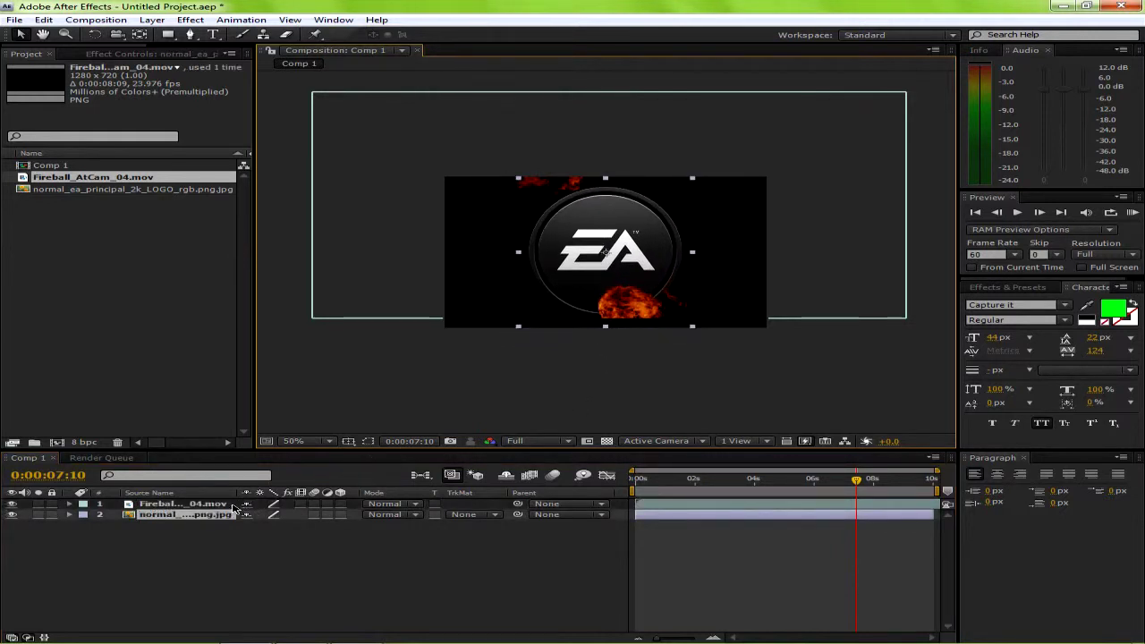
pyautogui.click(228, 505)
pyautogui.moveTo(610, 318); pyautogui.dragTo(607, 363)
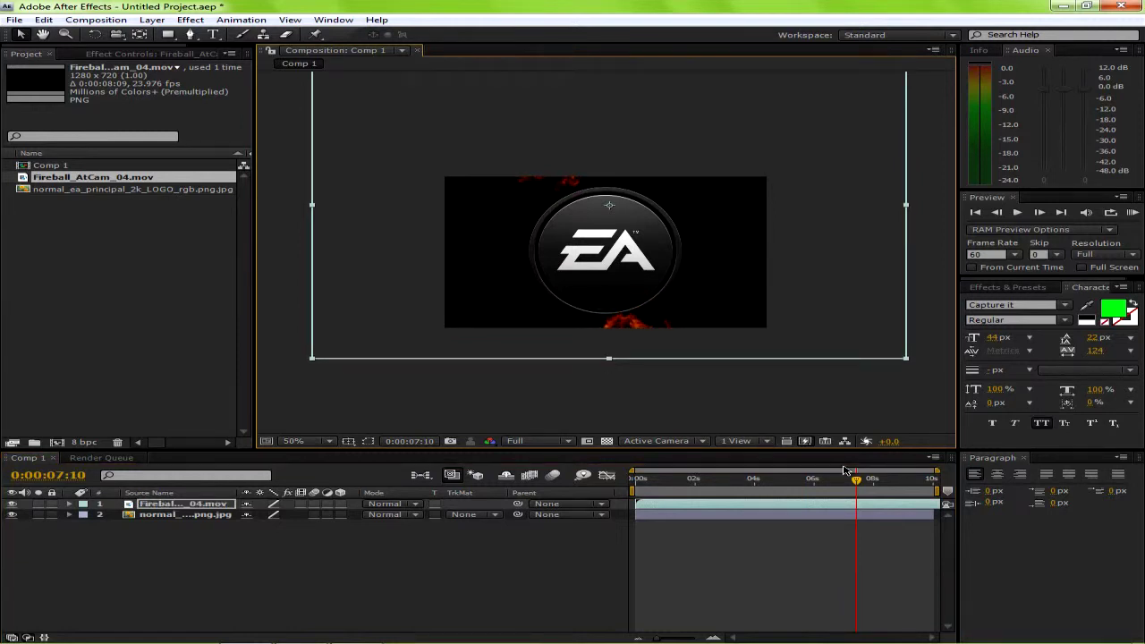
# Move the current time to 0:00:07:13 and trim the end of the work area back to it.
pyautogui.moveTo(857, 483)
pyautogui.mouseDown()
pyautogui.moveTo(635, 483)
pyautogui.moveTo(863, 490)
pyautogui.mouseUp()
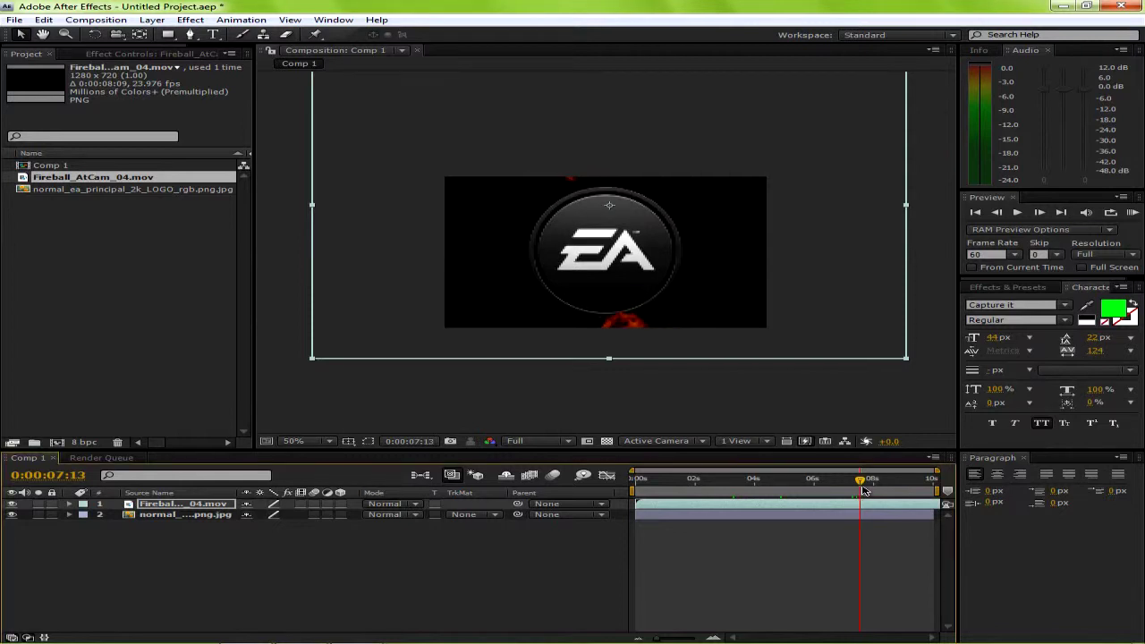
pyautogui.moveTo(939, 492); pyautogui.dragTo(861, 492)
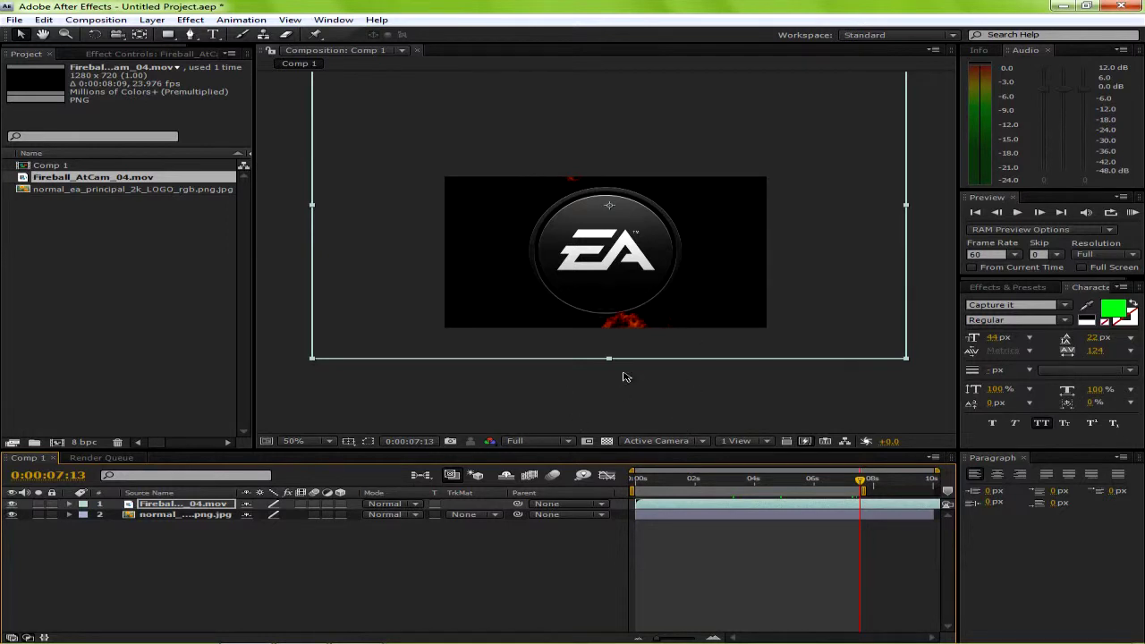
# Draw a closed RotoBezier mask with the Pen tool on the fireball layer, tracing the outer ring of the EA logo.
pyautogui.press('/')
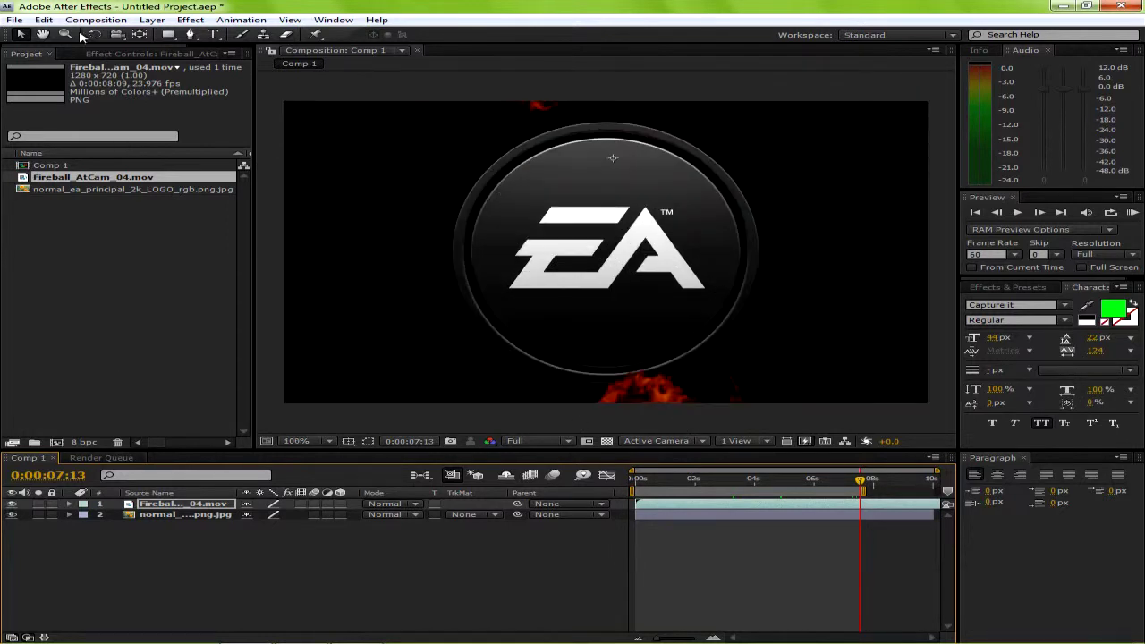
pyautogui.click(190, 34)
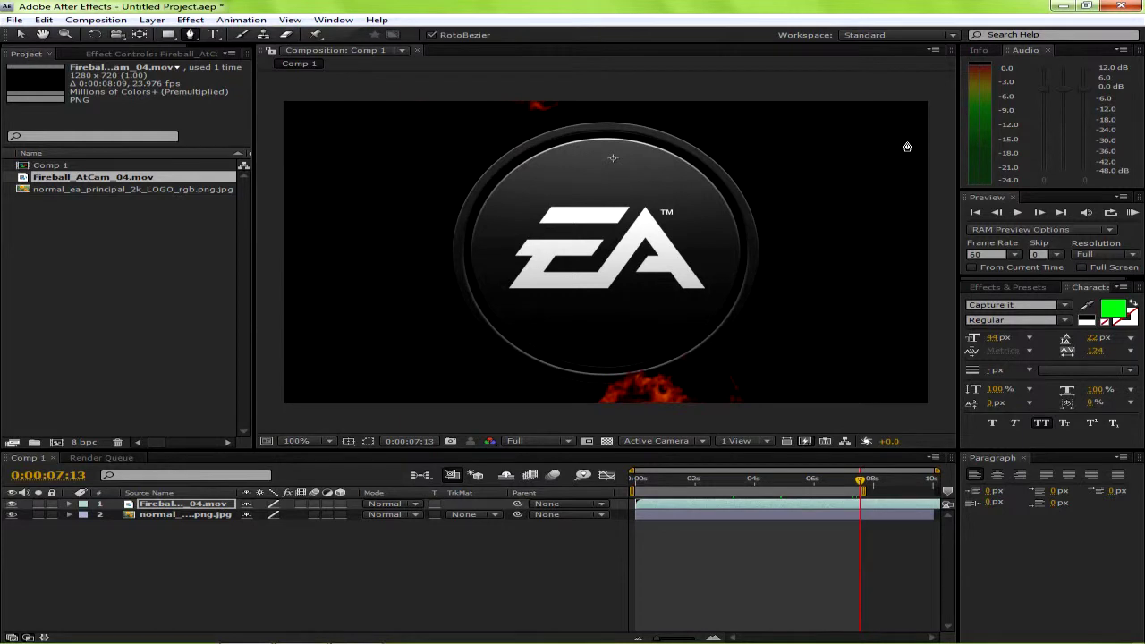
pyautogui.click(496, 162)
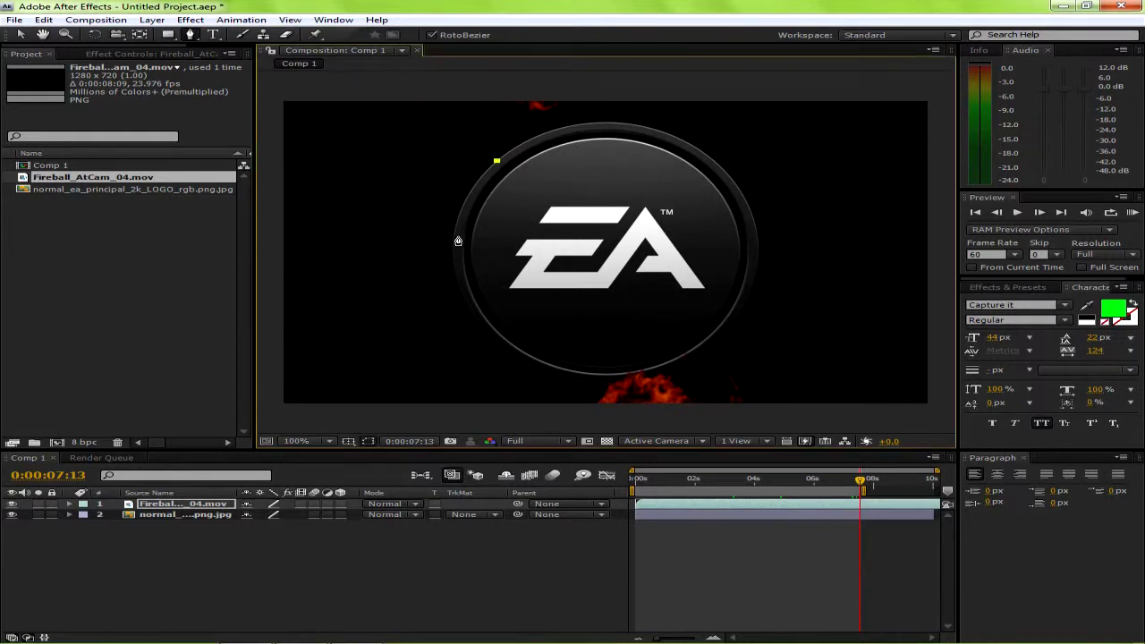
pyautogui.click(454, 230)
pyautogui.click(454, 277)
pyautogui.click(486, 335)
pyautogui.click(551, 378)
pyautogui.click(610, 384)
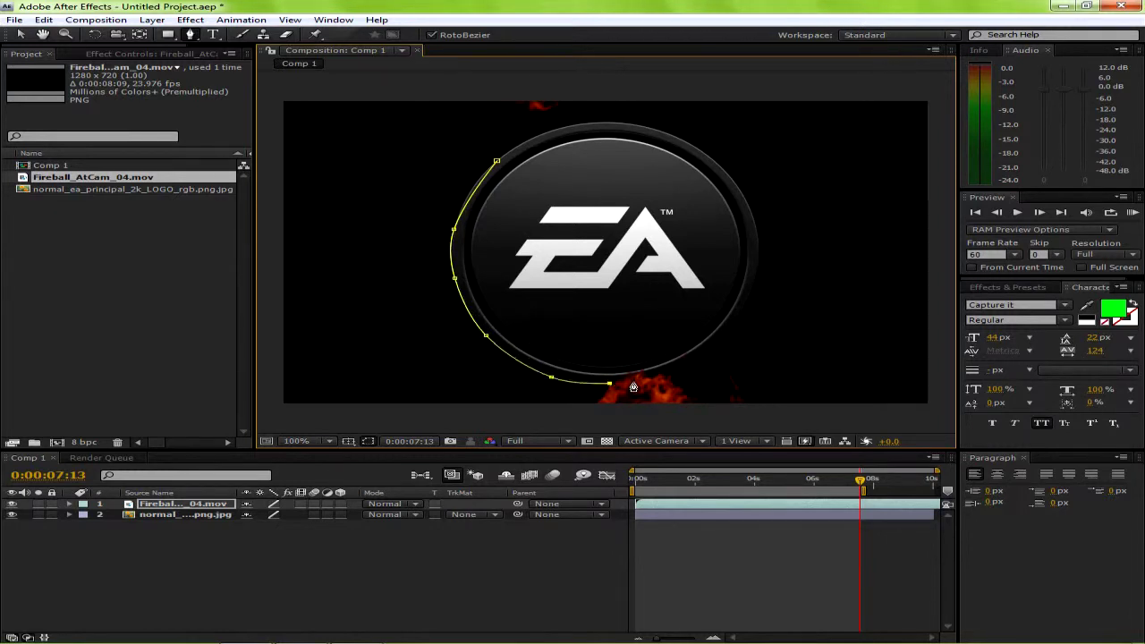
pyautogui.click(675, 369)
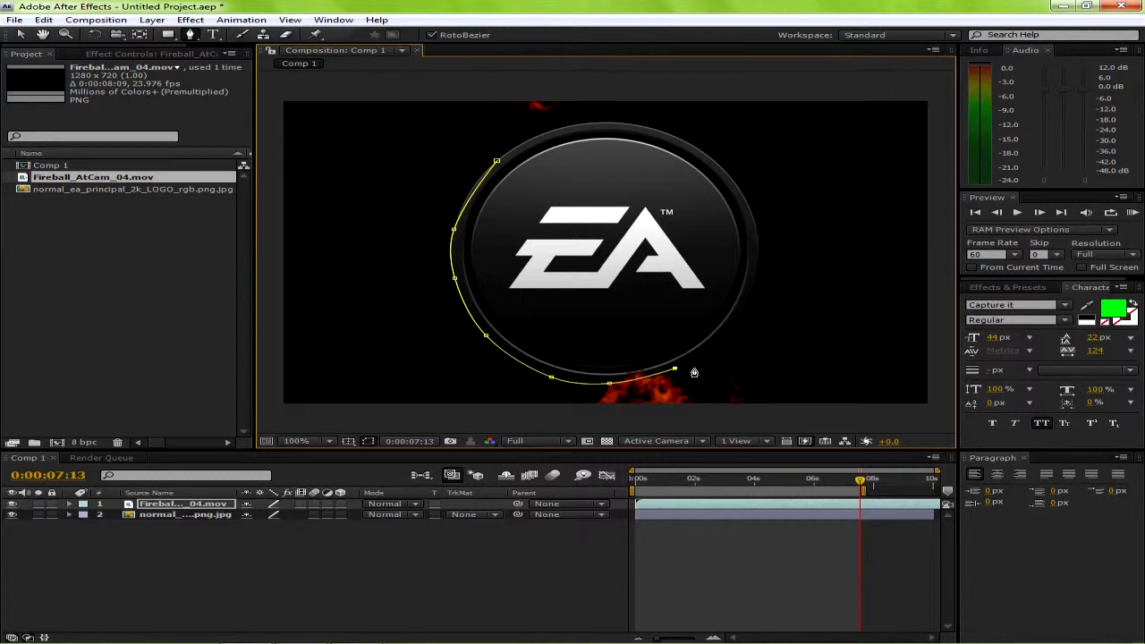
pyautogui.click(733, 330)
pyautogui.click(760, 275)
pyautogui.click(749, 210)
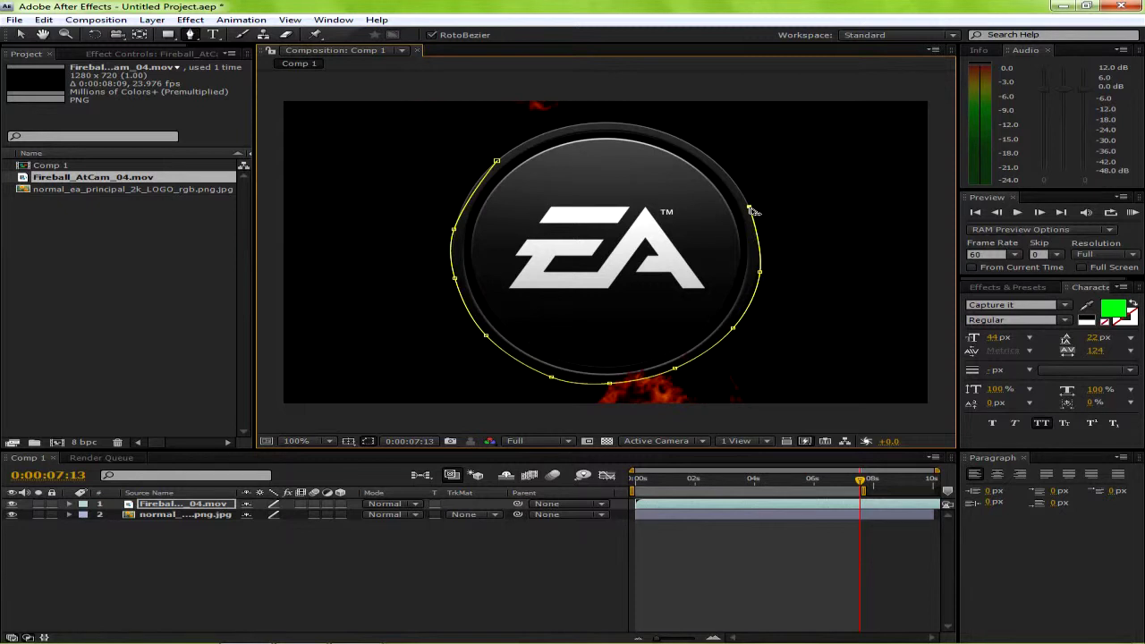
pyautogui.click(716, 164)
pyautogui.click(646, 128)
pyautogui.click(585, 125)
pyautogui.click(497, 163)
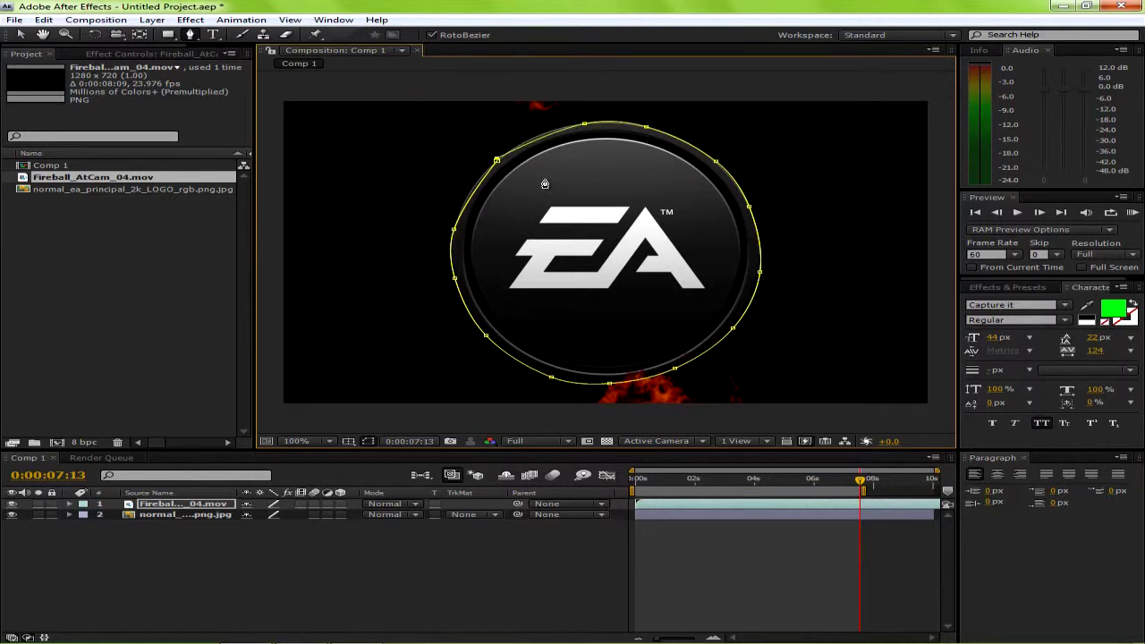
pyautogui.click(536, 137)
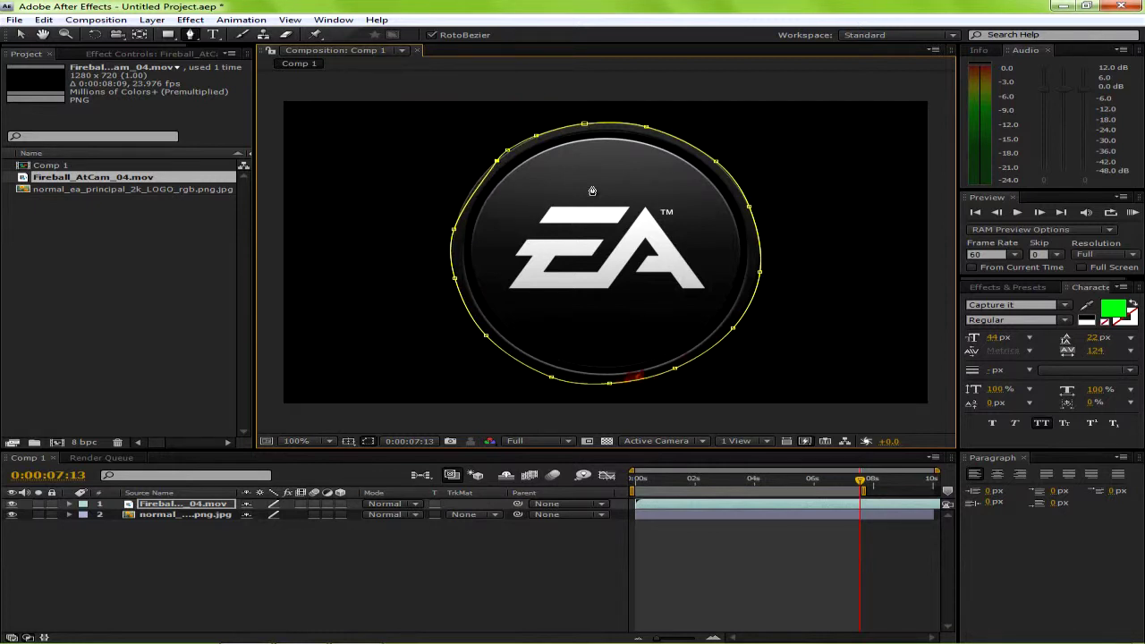
# Move the fireball layer beneath the logo layer and set its track matte to Luma, viewing the frame at 0:00:01:08.
pyautogui.moveTo(209, 506); pyautogui.dragTo(212, 530)
pyautogui.moveTo(857, 483); pyautogui.dragTo(674, 490)
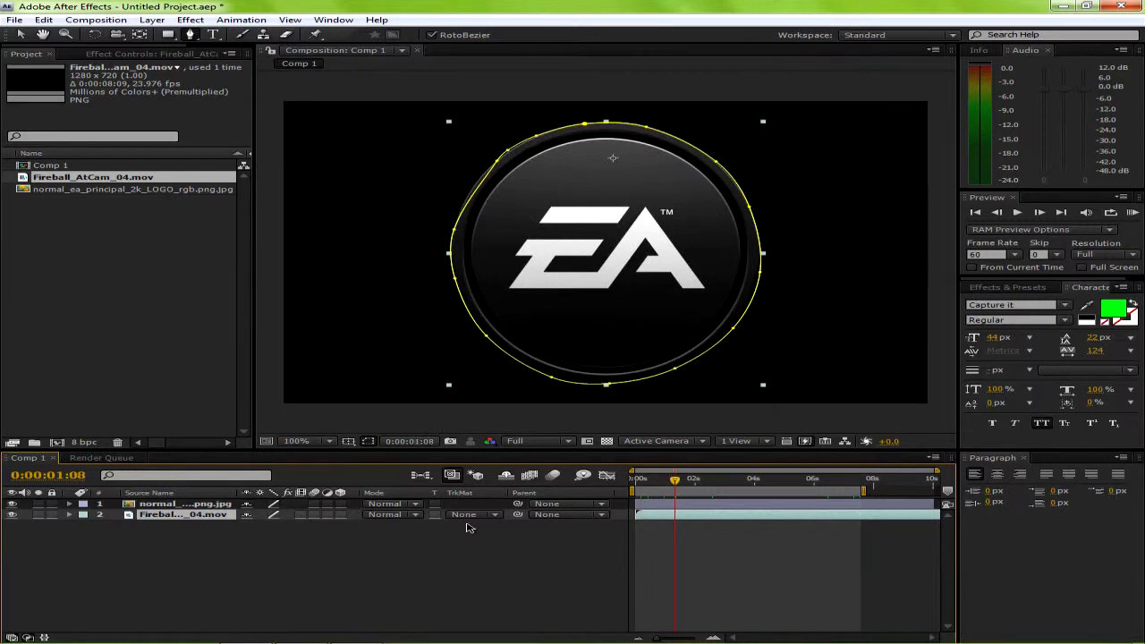
pyautogui.click(409, 519)
pyautogui.click(539, 561)
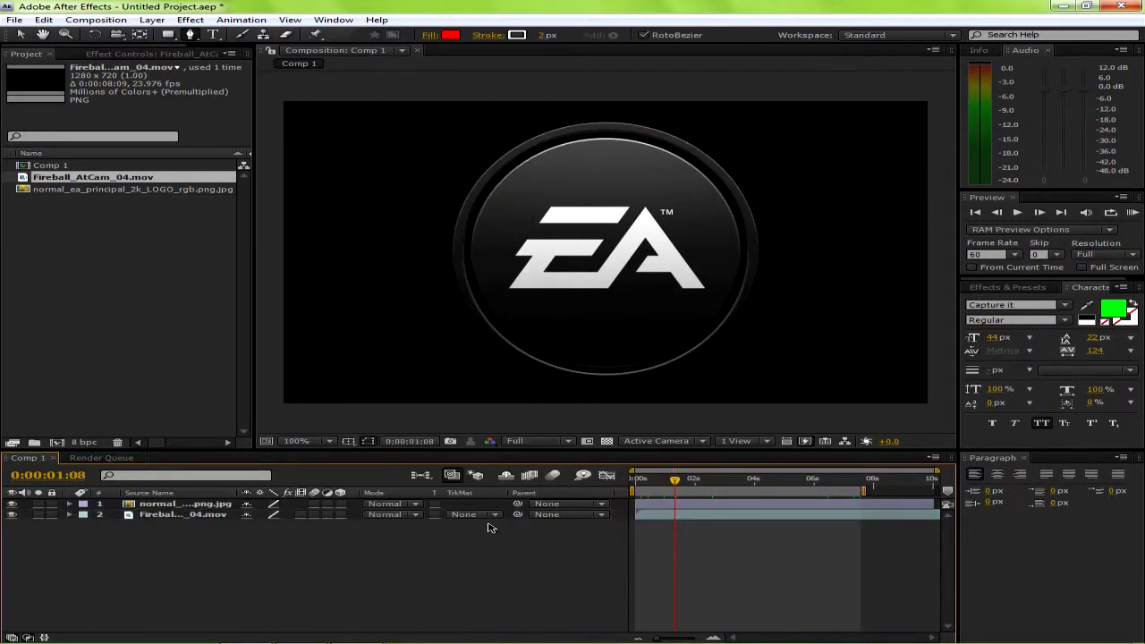
pyautogui.click(484, 517)
pyautogui.click(501, 564)
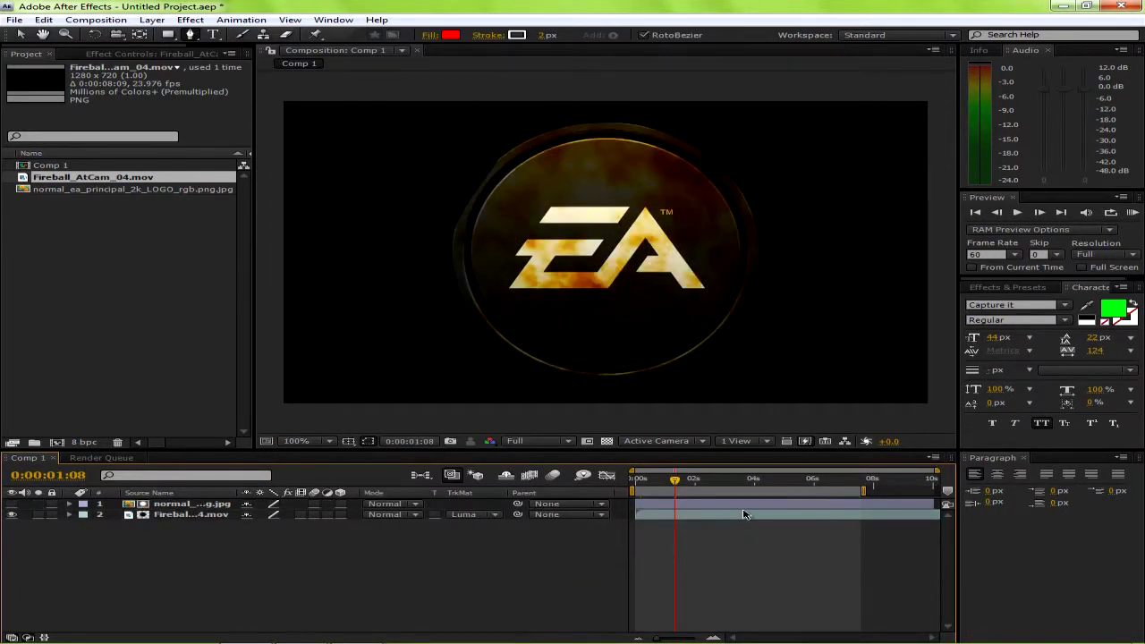
# Switch the fireball layer's track matte to Luma Inverted and scrub through the masked explosion to 0:00:01:22.
pyautogui.click(487, 516)
pyautogui.click(488, 533)
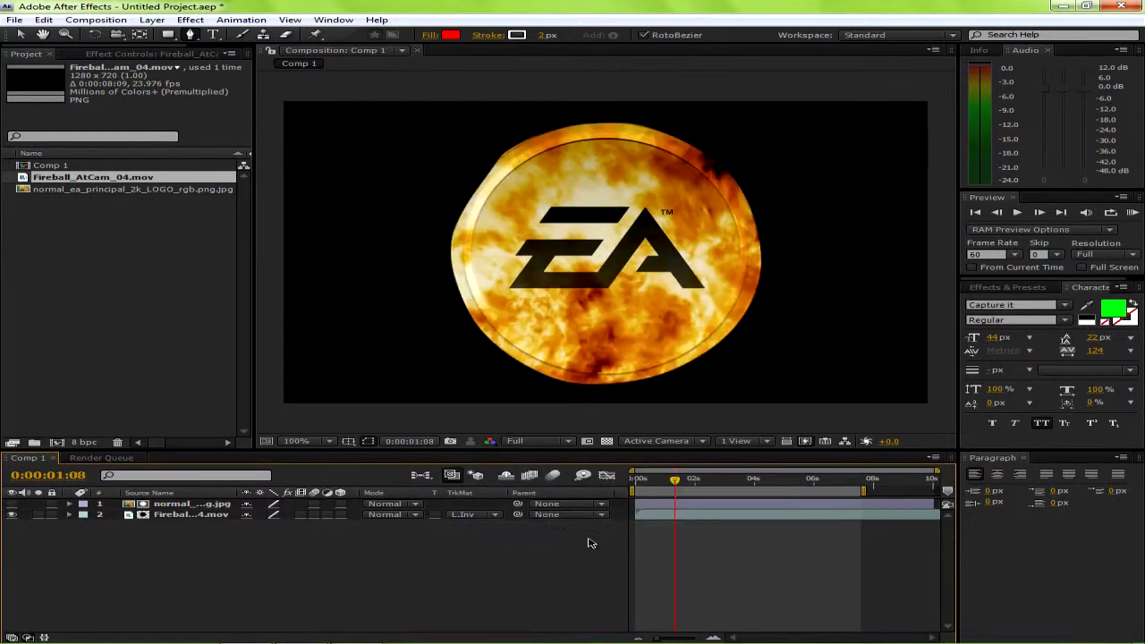
pyautogui.moveTo(687, 484); pyautogui.dragTo(661, 519)
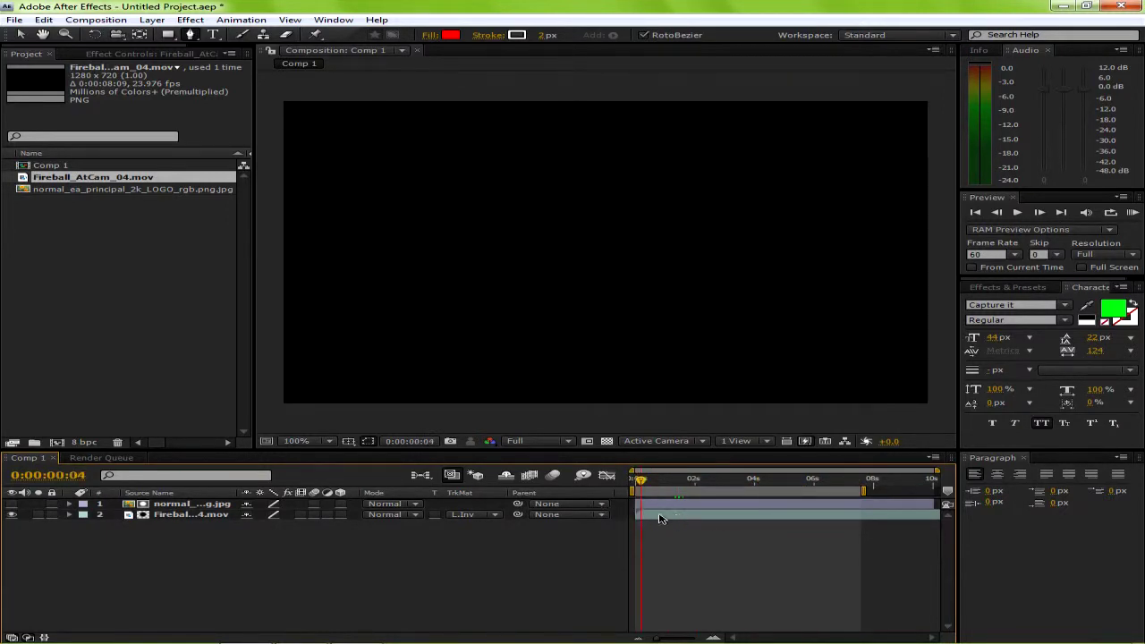
pyautogui.click(193, 517)
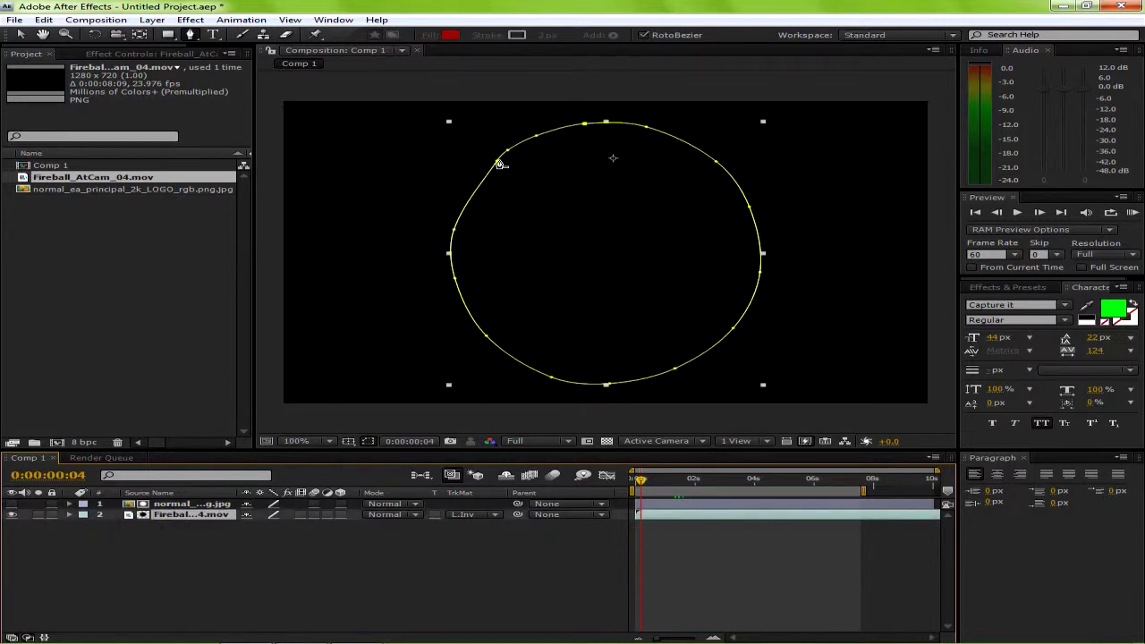
pyautogui.moveTo(641, 484); pyautogui.dragTo(692, 487)
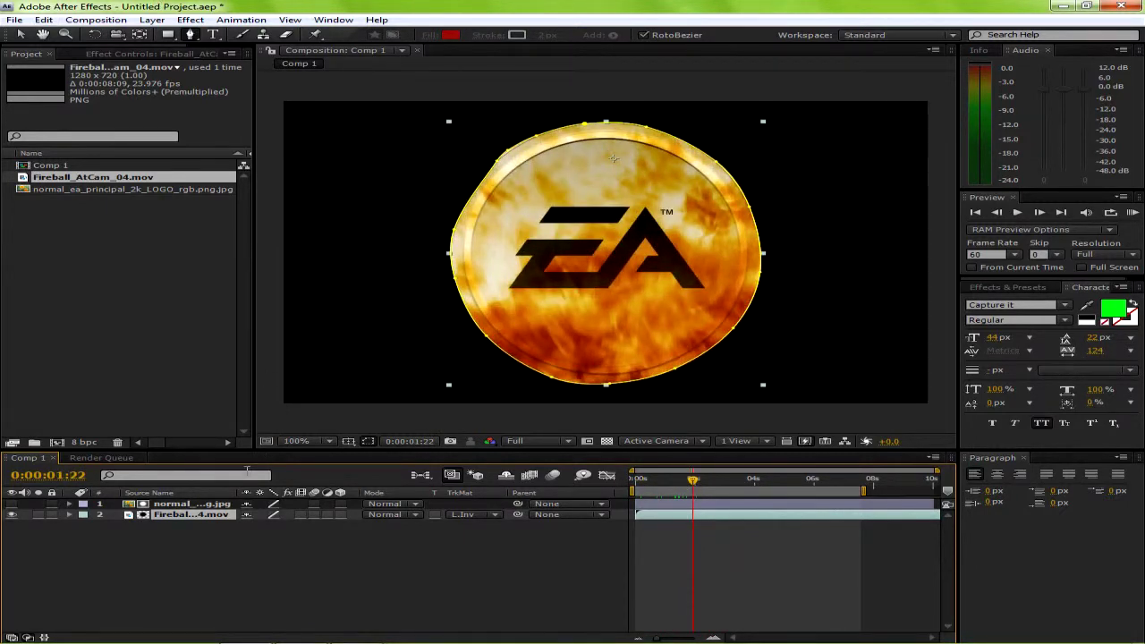
# Remove the fireball layer's track matte and delete the layer from the composition.
pyautogui.click(459, 519)
pyautogui.click(483, 518)
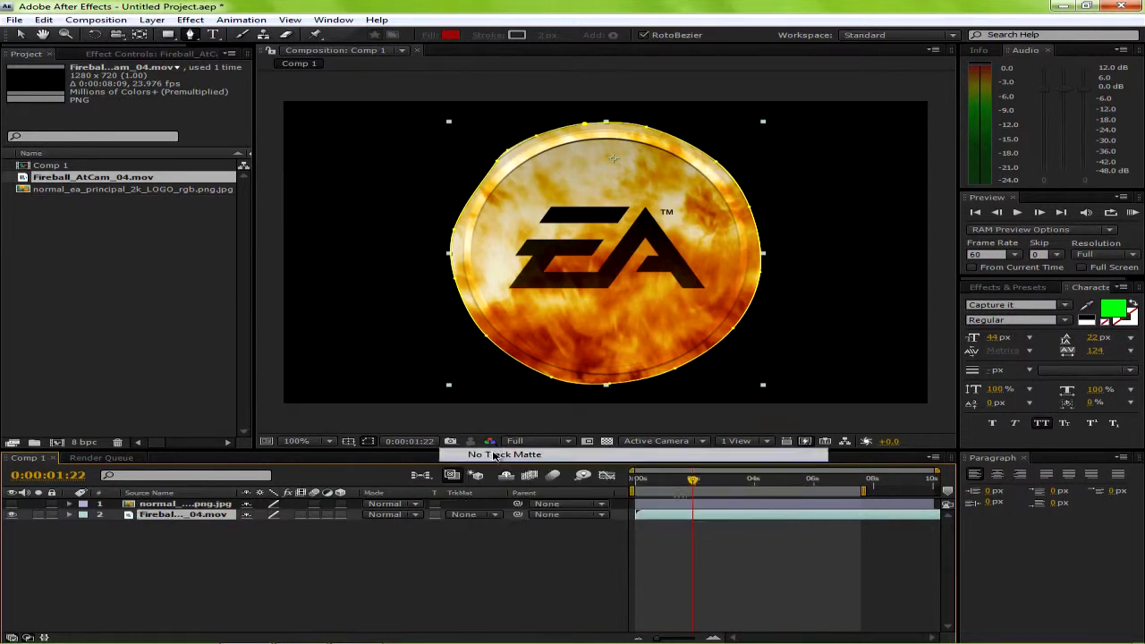
pyautogui.press('Delete')
# Return to 0:00:00:00 and make the EA logo layer visible again.
pyautogui.click(241, 508)
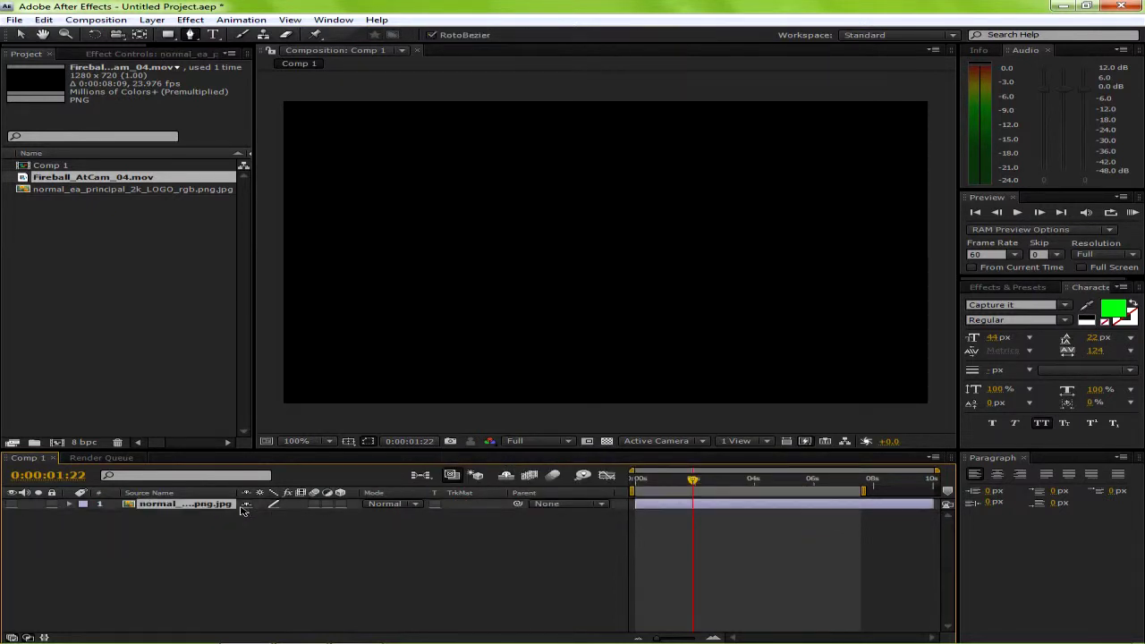
pyautogui.moveTo(698, 484); pyautogui.dragTo(106, 488)
pyautogui.click(12, 504)
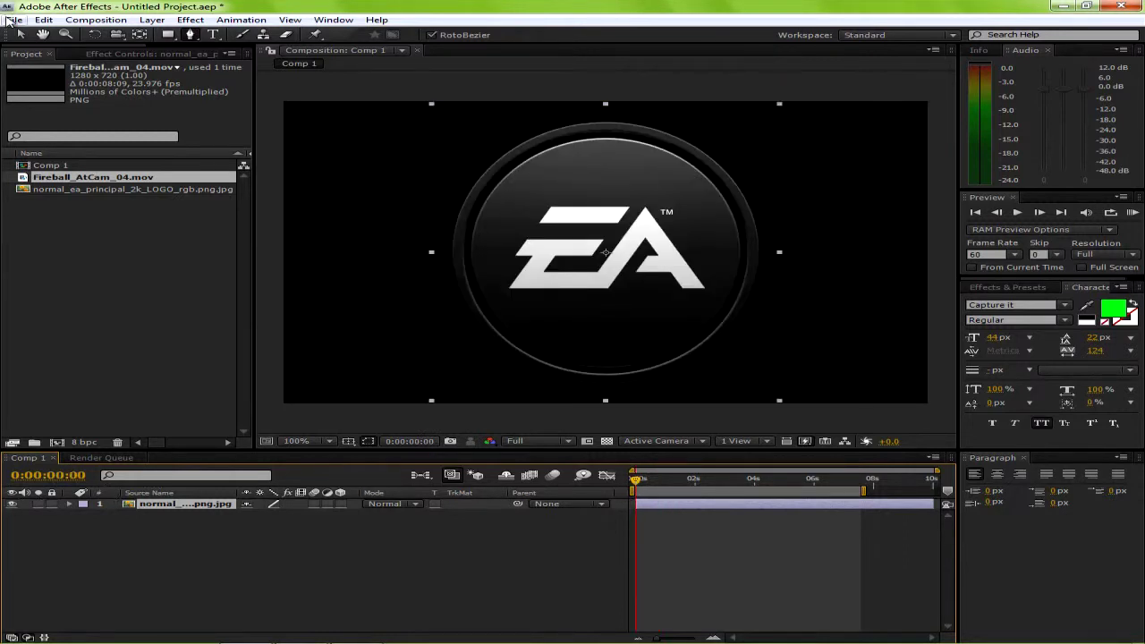
# Delete the Fireball_AtCam_04.mov footage from the project, including its use in the composition.
pyautogui.moveTo(82, 181); pyautogui.dragTo(654, 261)
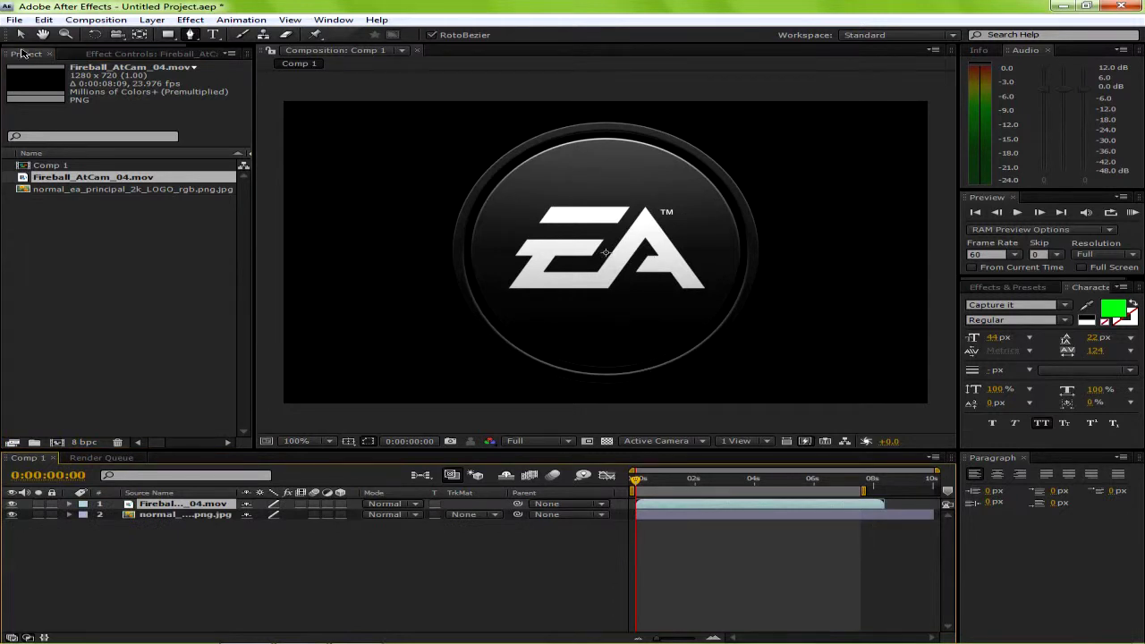
pyautogui.press('Delete')
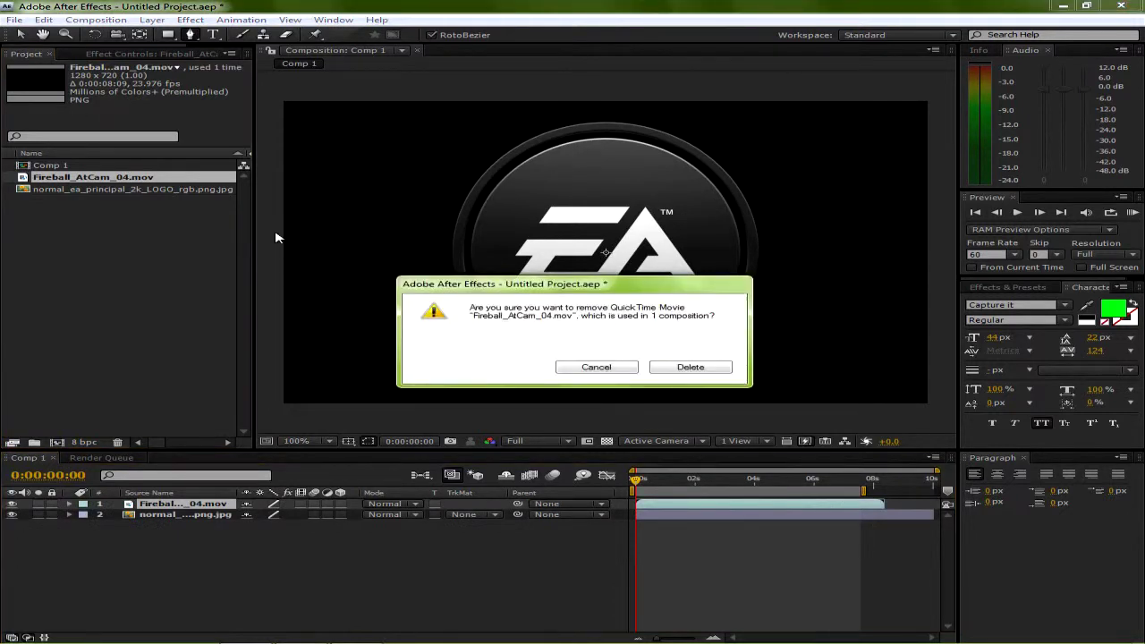
pyautogui.click(707, 367)
# Import the Fireball_Debris_01 clip from the 08. Explosions folder.
pyautogui.click(12, 19)
pyautogui.moveTo(255, 226)
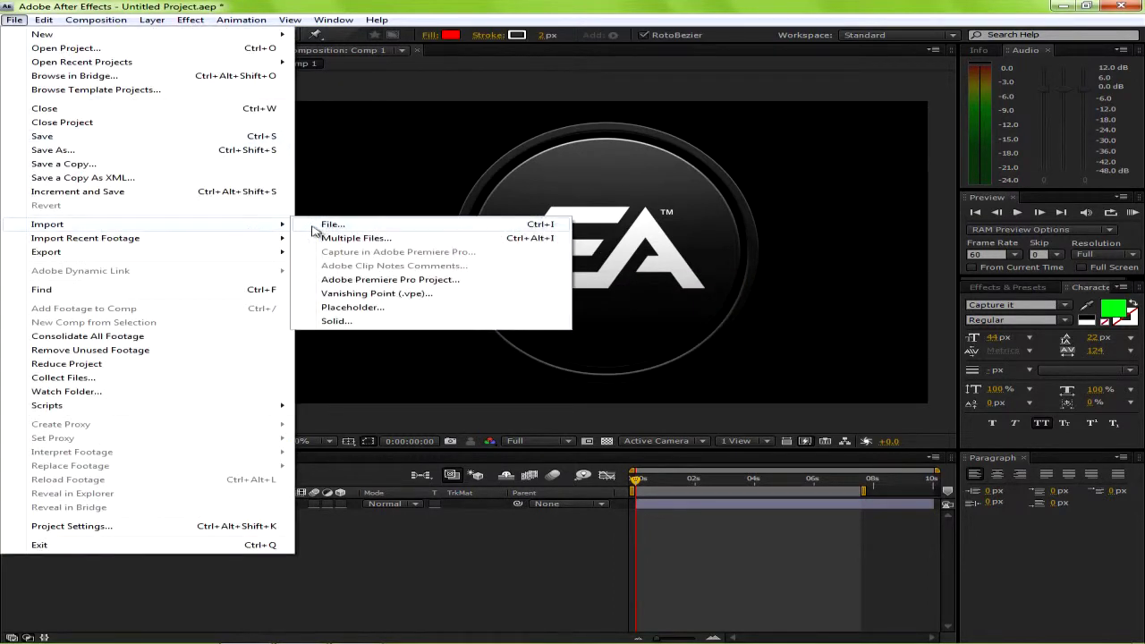
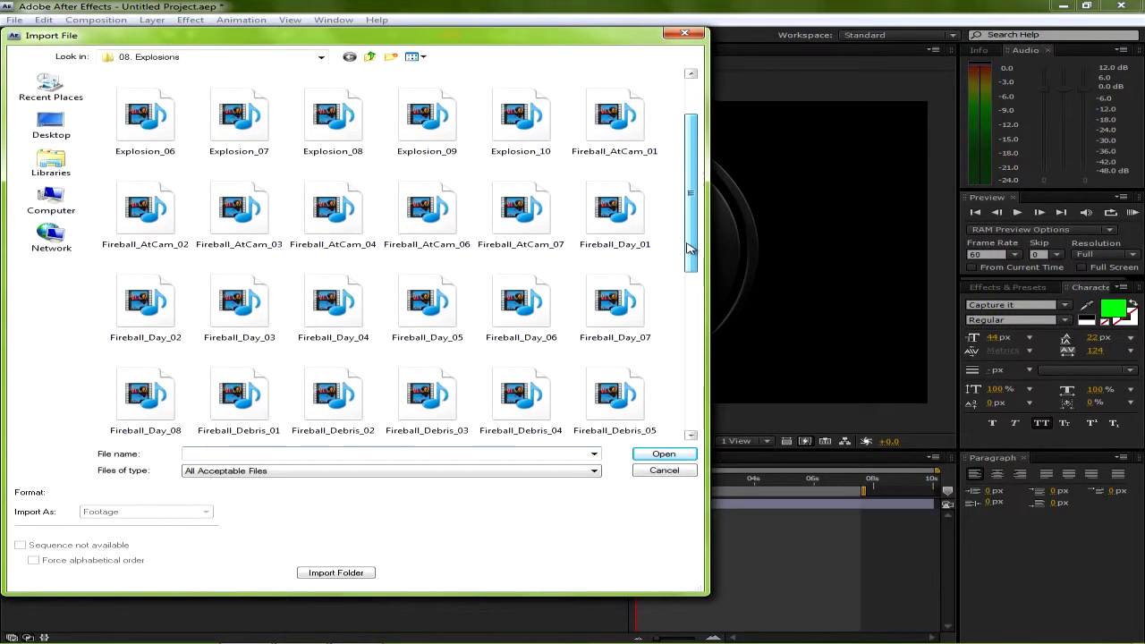
pyautogui.doubleClick(264, 363)
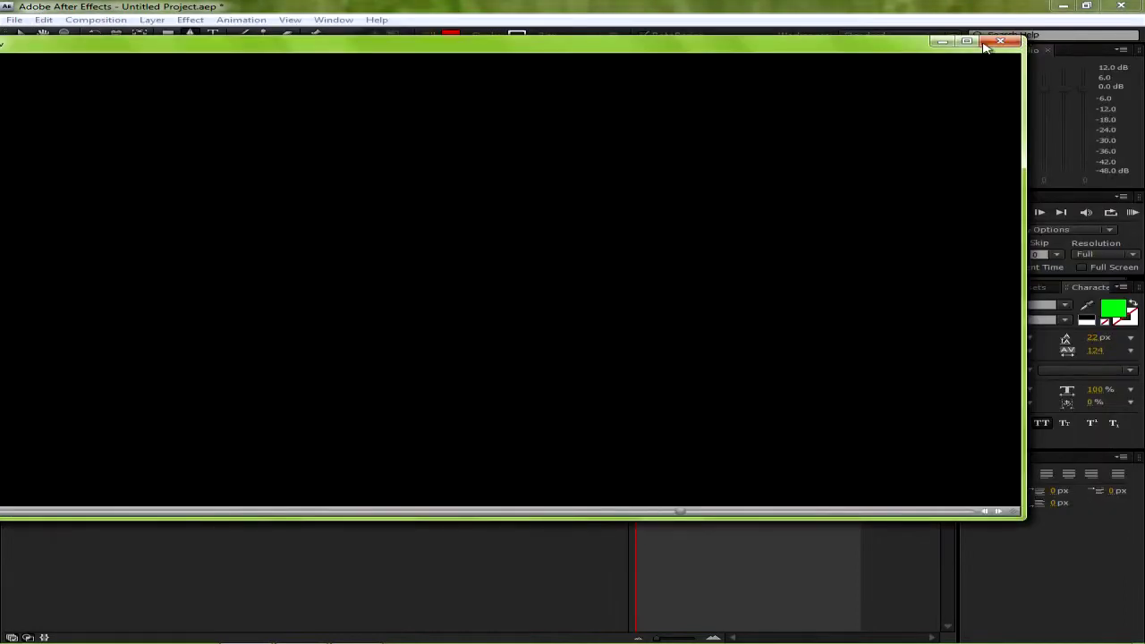
# Import the clips Fireball_Debris_02 through Fireball_Debris_05 from the 08. Explosions folder as footage.
pyautogui.click(14, 20)
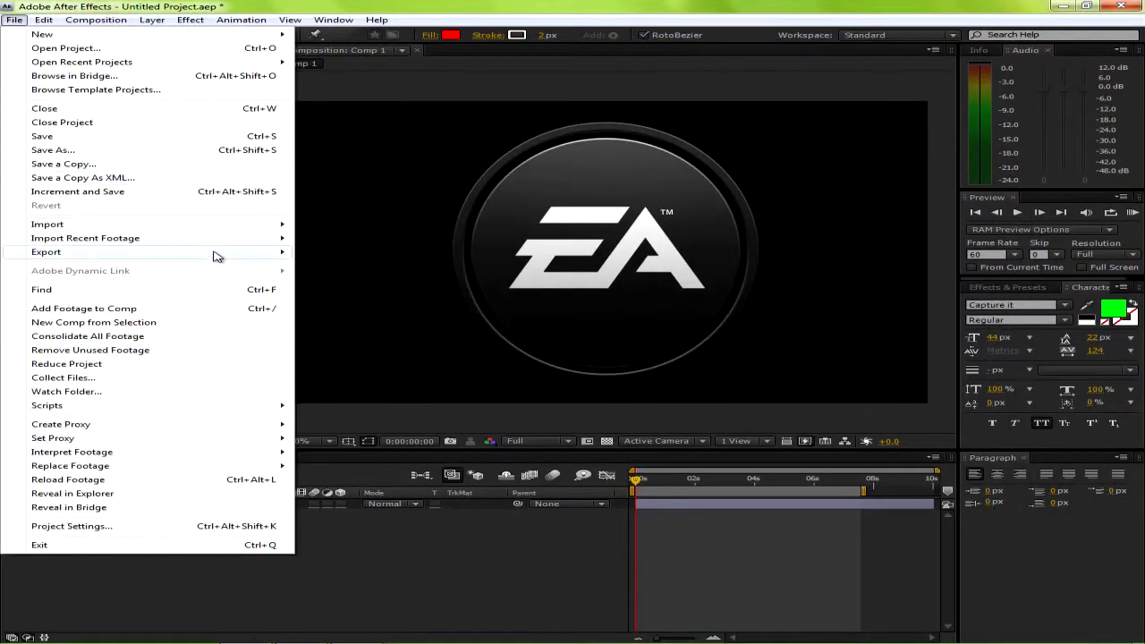
pyautogui.moveTo(250, 228)
pyautogui.click(304, 225)
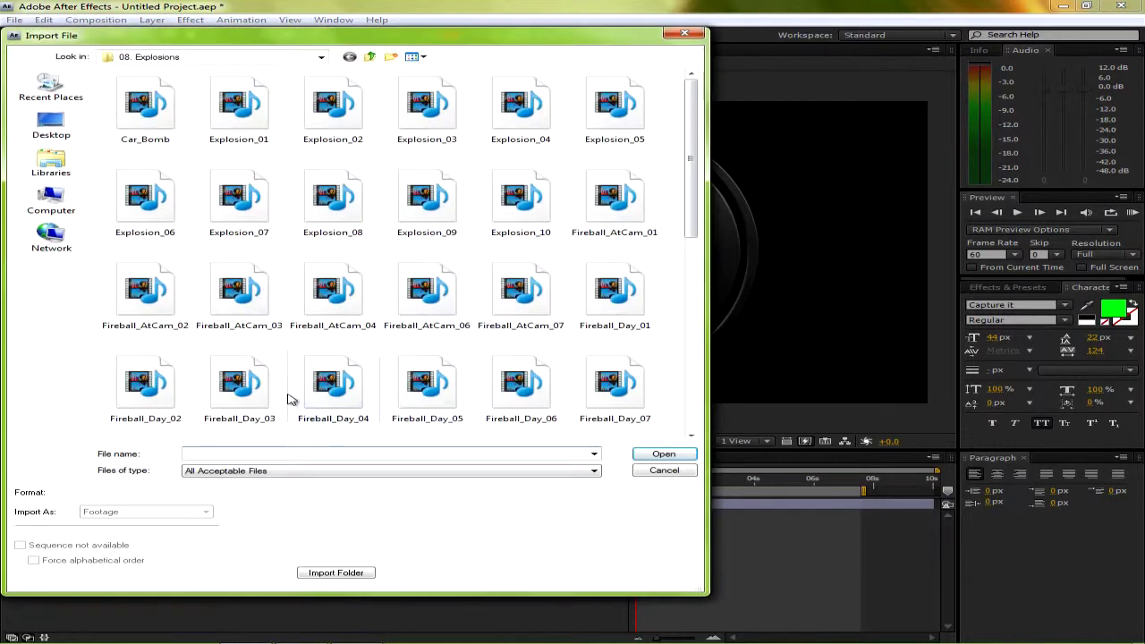
pyautogui.scroll(-5, 414, 370)
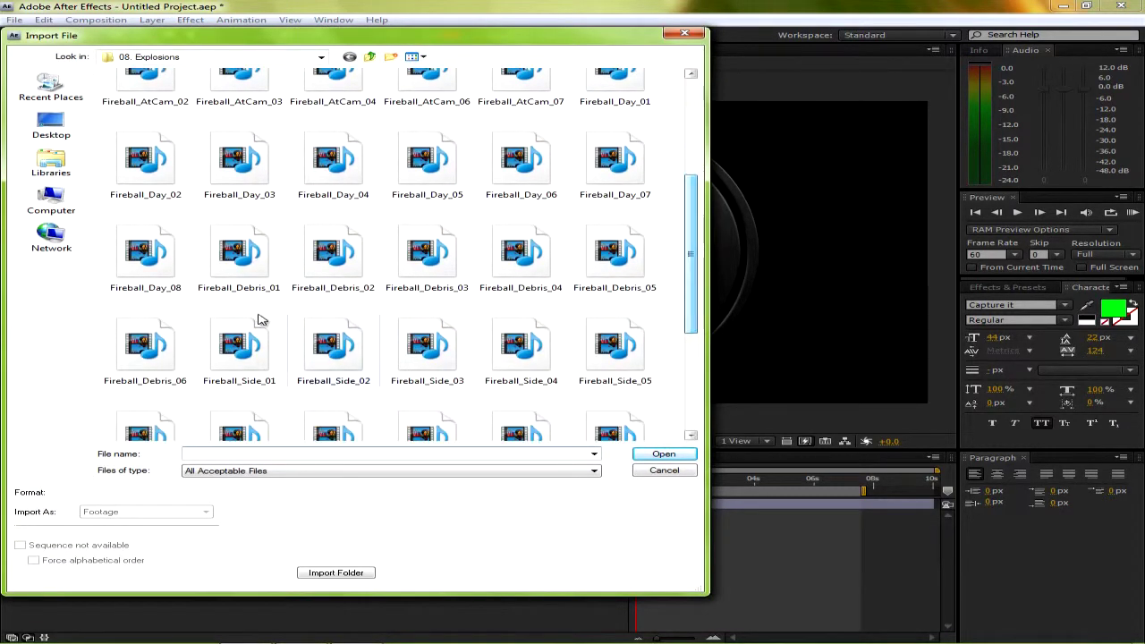
pyautogui.click(333, 255)
pyautogui.keyDown('shift'); pyautogui.click(613, 253); pyautogui.keyUp('shift')
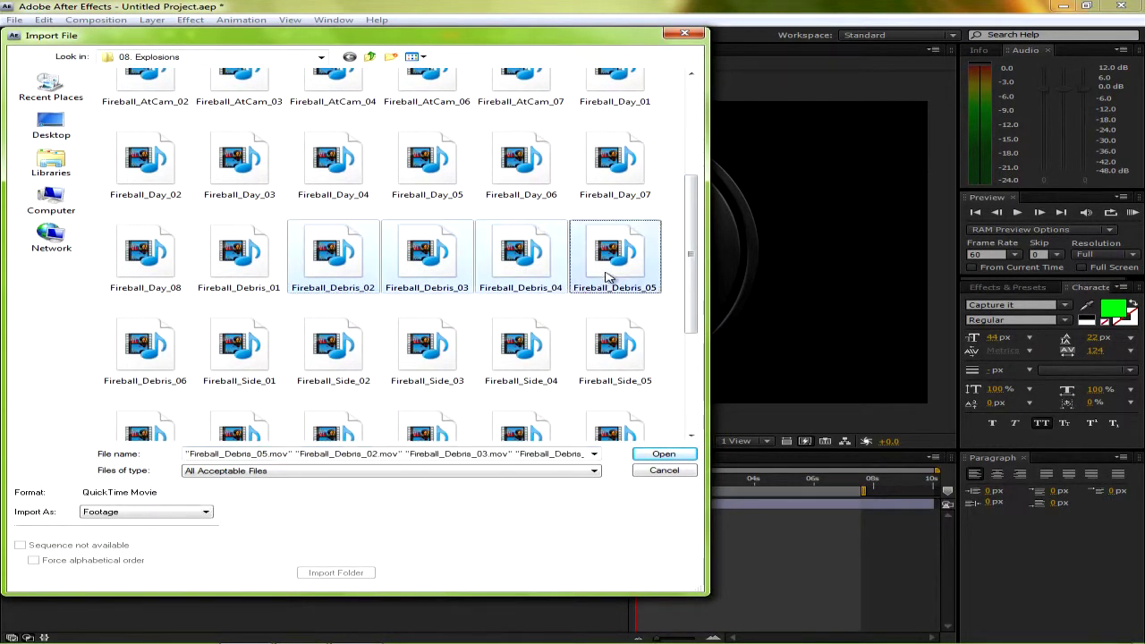
pyautogui.click(693, 456)
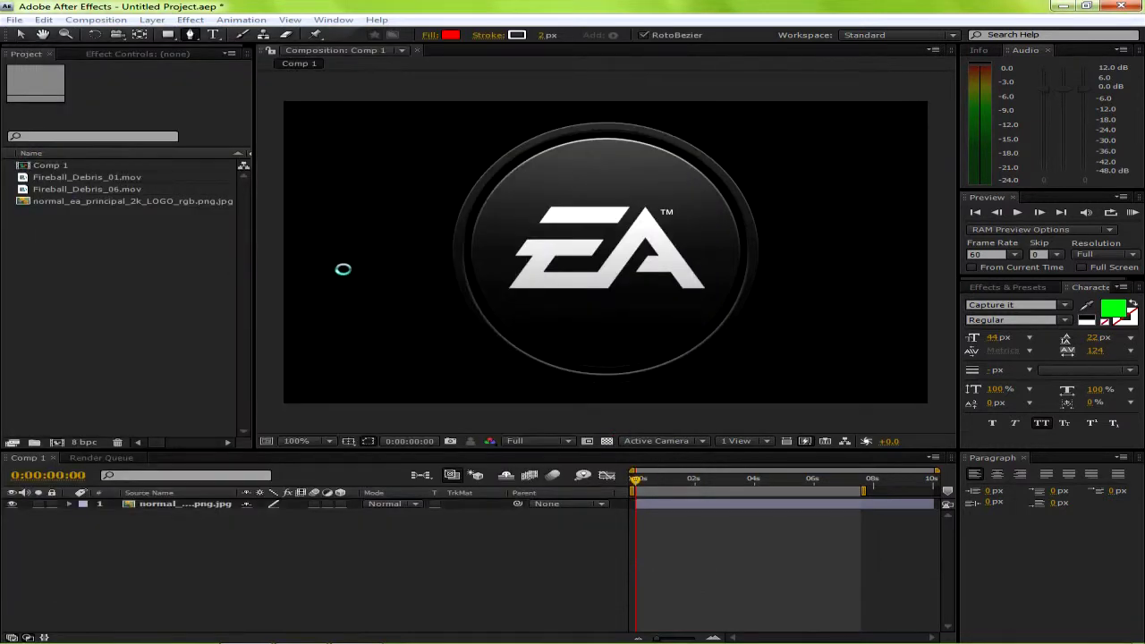
# Preview the Fireball_Debris_02, Fireball_Debris_03, Fireball_Debris_04 and Fireball_Debris_05 clips one after another to compare their explosions.
pyautogui.doubleClick(132, 188)
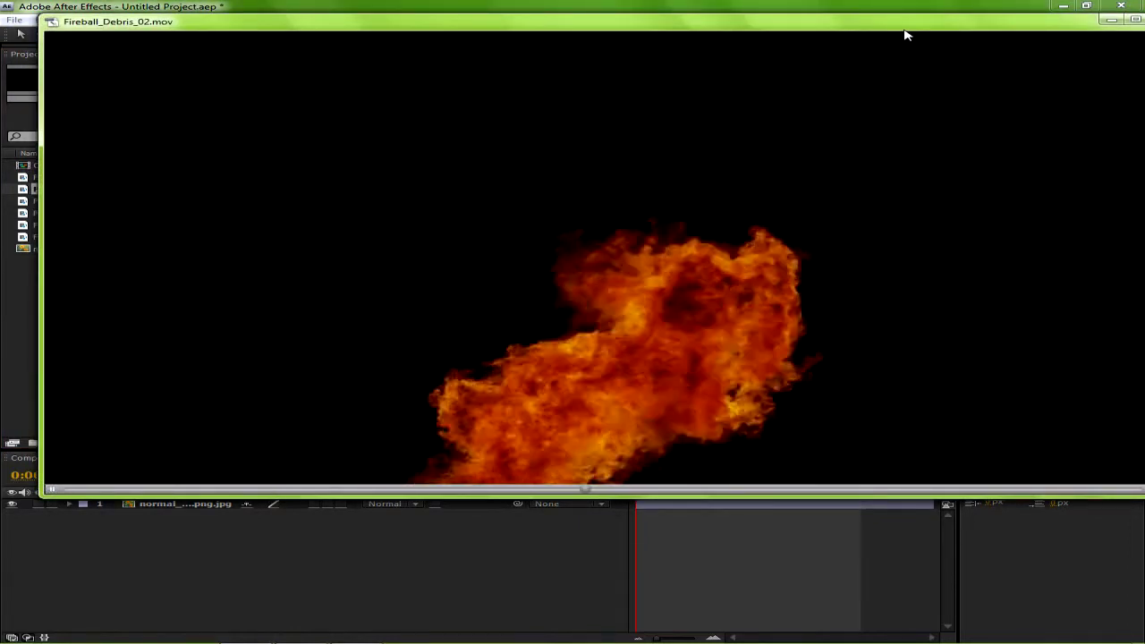
pyautogui.click(1129, 20)
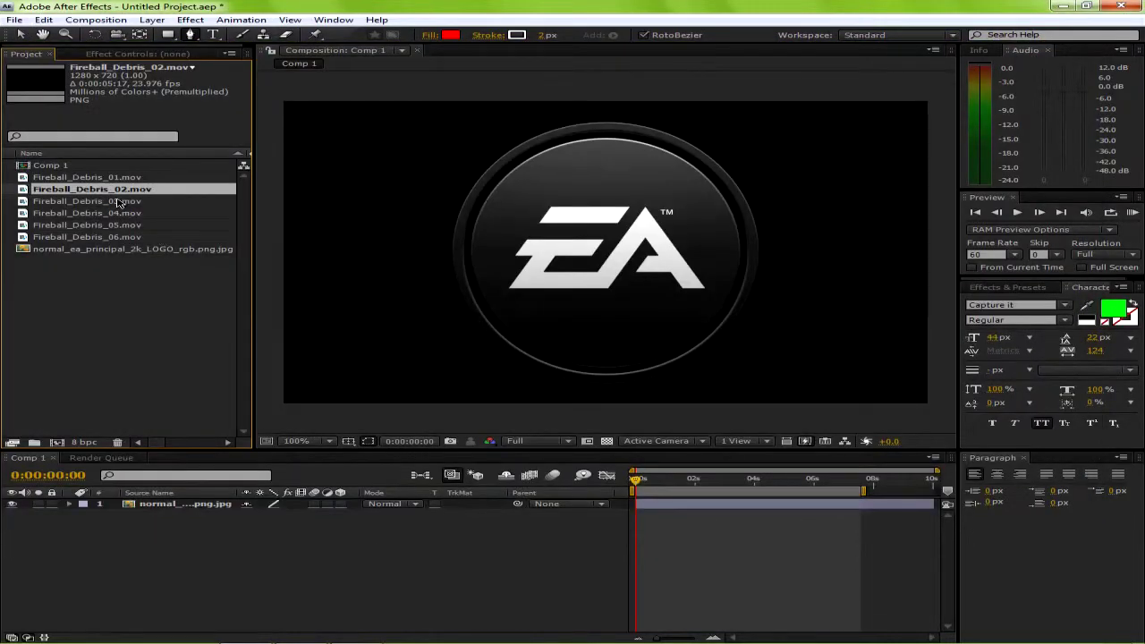
pyautogui.doubleClick(117, 202)
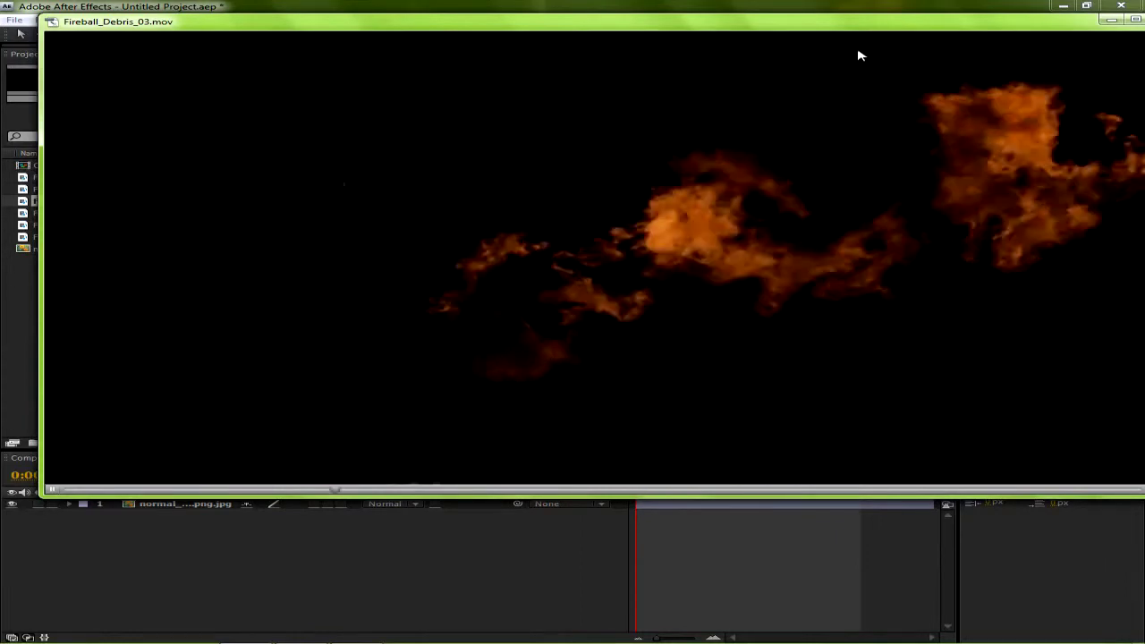
pyautogui.moveTo(830, 26); pyautogui.dragTo(656, 42)
pyautogui.click(995, 35)
pyautogui.doubleClick(122, 215)
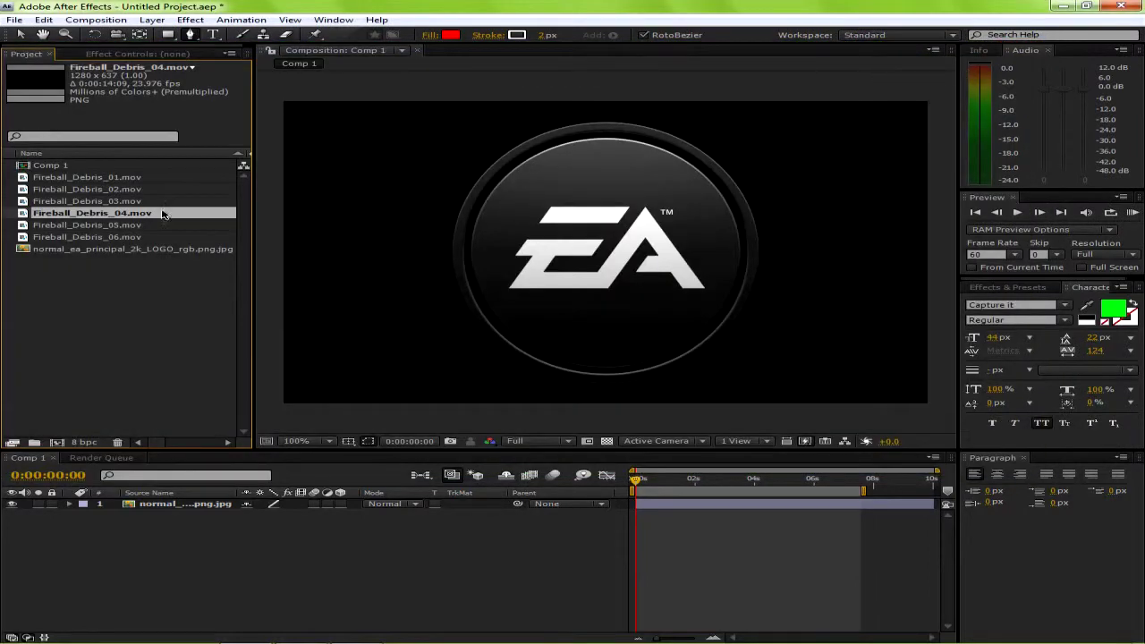
pyautogui.doubleClick(95, 226)
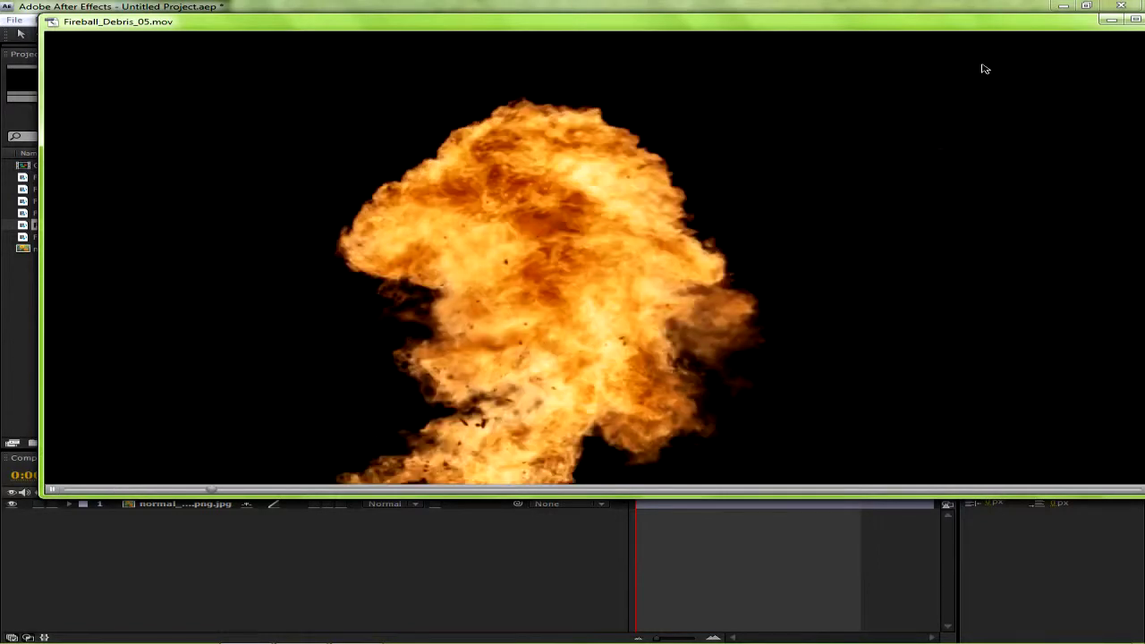
pyautogui.click(1110, 20)
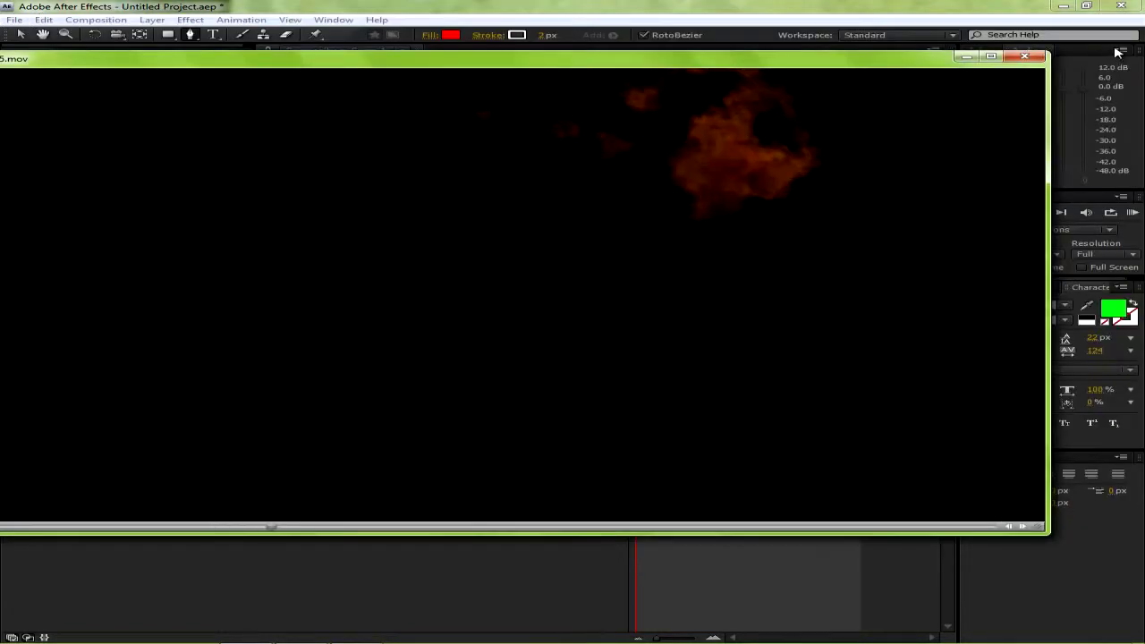
pyautogui.click(1025, 56)
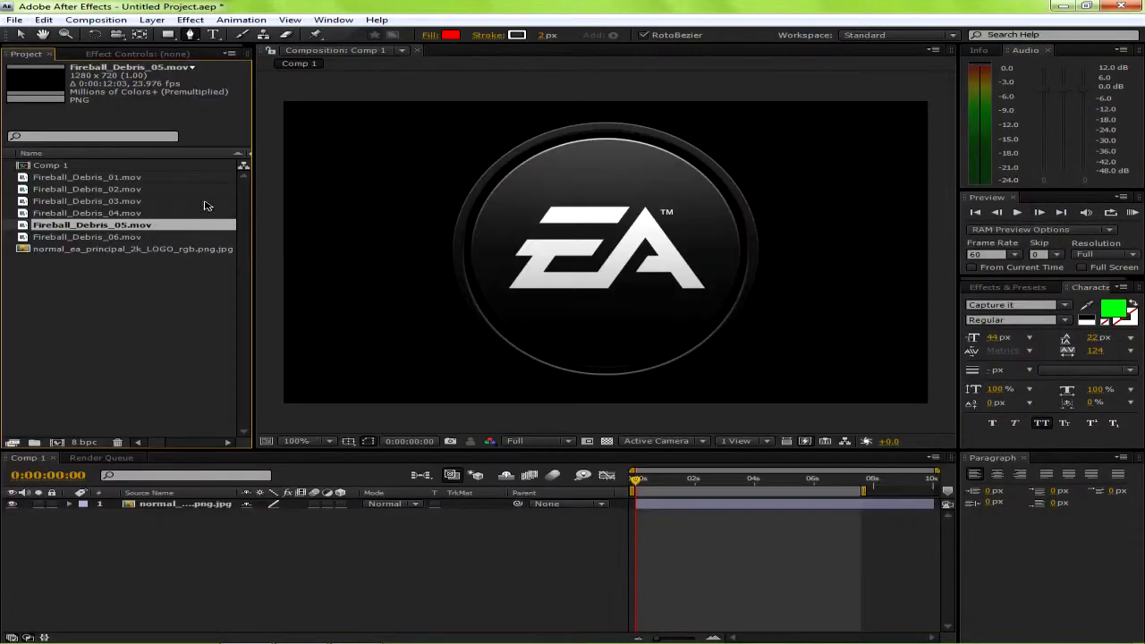
# Add Fireball_Debris_03.mov to the composition above the EA logo layer and go to 0:00:00:18.
pyautogui.moveTo(121, 204); pyautogui.dragTo(608, 260)
pyautogui.press(',')
pyautogui.press(',')
pyautogui.moveTo(638, 474)
pyautogui.mouseDown()
pyautogui.moveTo(701, 483)
pyautogui.moveTo(657, 484)
pyautogui.mouseUp()
pyautogui.press('v')
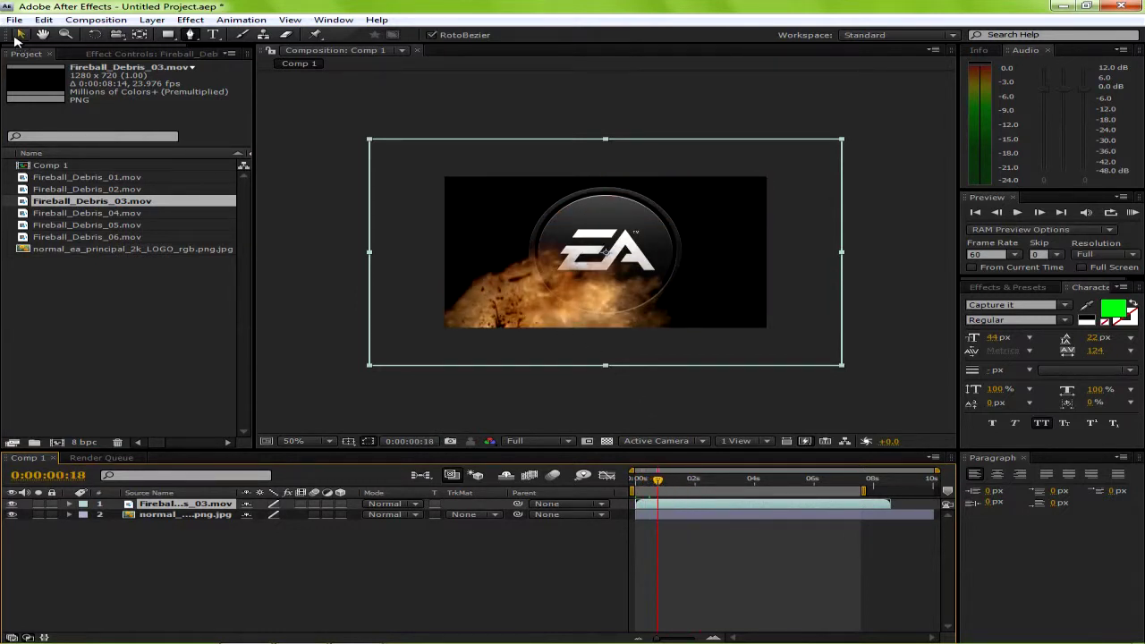
# Position the fireball layer over the EA logo and narrow it horizontally so the explosion sits on the logo.
pyautogui.moveTo(584, 291); pyautogui.dragTo(669, 259)
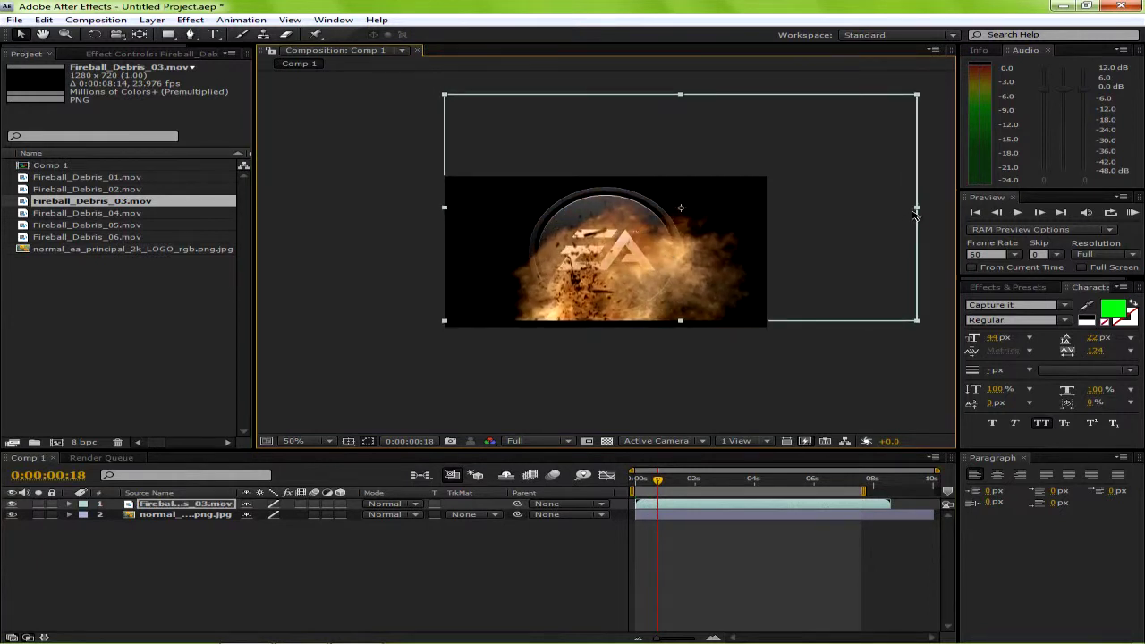
pyautogui.moveTo(910, 212); pyautogui.dragTo(854, 218)
pyautogui.press('Left')
pyautogui.press('Left')
pyautogui.press('Left')
pyautogui.press('Left')
pyautogui.press('Left')
pyautogui.press('Left')
pyautogui.press('Left')
pyautogui.press('Left')
pyautogui.press('Left')
pyautogui.press('Left')
pyautogui.press('Left')
pyautogui.press('Left')
pyautogui.press('Left')
pyautogui.press('Left')
pyautogui.press('Left')
pyautogui.press('Left')
pyautogui.press('Left')
pyautogui.press('Left')
pyautogui.press('Left')
pyautogui.press('Left')
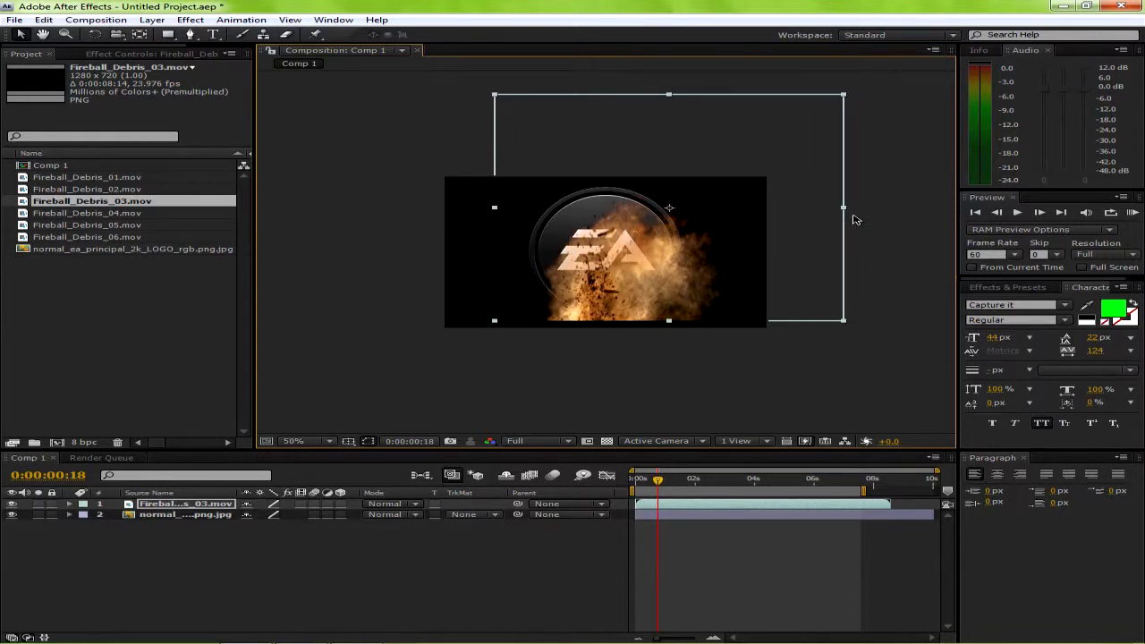
pyautogui.press('Left')
pyautogui.press('Left')
pyautogui.press('Left')
pyautogui.press('Left')
pyautogui.press('Left')
pyautogui.press('Left')
pyautogui.press('Left')
pyautogui.press('Left')
pyautogui.press('Left')
pyautogui.press('Left')
pyautogui.press('Left')
pyautogui.press('Left')
pyautogui.press('Left')
pyautogui.press('Left')
pyautogui.press('Left')
pyautogui.press('Left')
pyautogui.press('Left')
pyautogui.press('Left')
pyautogui.press('Left')
pyautogui.press('Left')
pyautogui.press('Up')
pyautogui.press('Up')
pyautogui.press('Up')
pyautogui.press('Up')
pyautogui.press('Up')
pyautogui.press('Up')
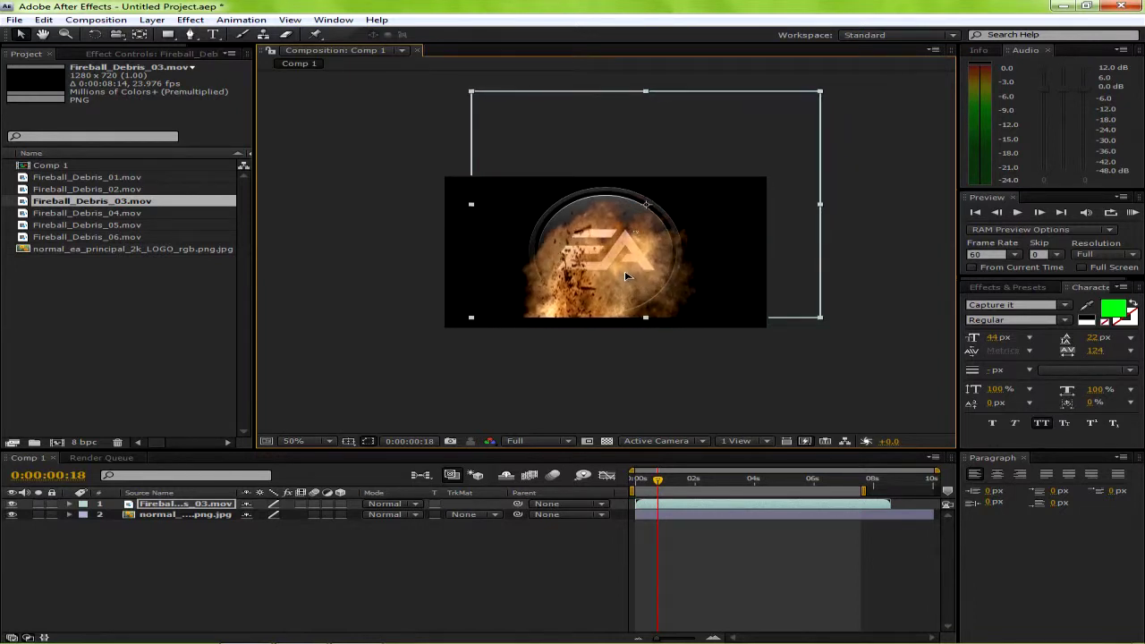
# Stretch the fireball layer taller and wider so the explosion covers the EA logo, and preview its timing.
pyautogui.moveTo(656, 481)
pyautogui.mouseDown()
pyautogui.moveTo(700, 484)
pyautogui.moveTo(659, 484)
pyautogui.mouseUp()
pyautogui.moveTo(647, 91); pyautogui.dragTo(643, 76)
pyautogui.moveTo(624, 306); pyautogui.dragTo(625, 284)
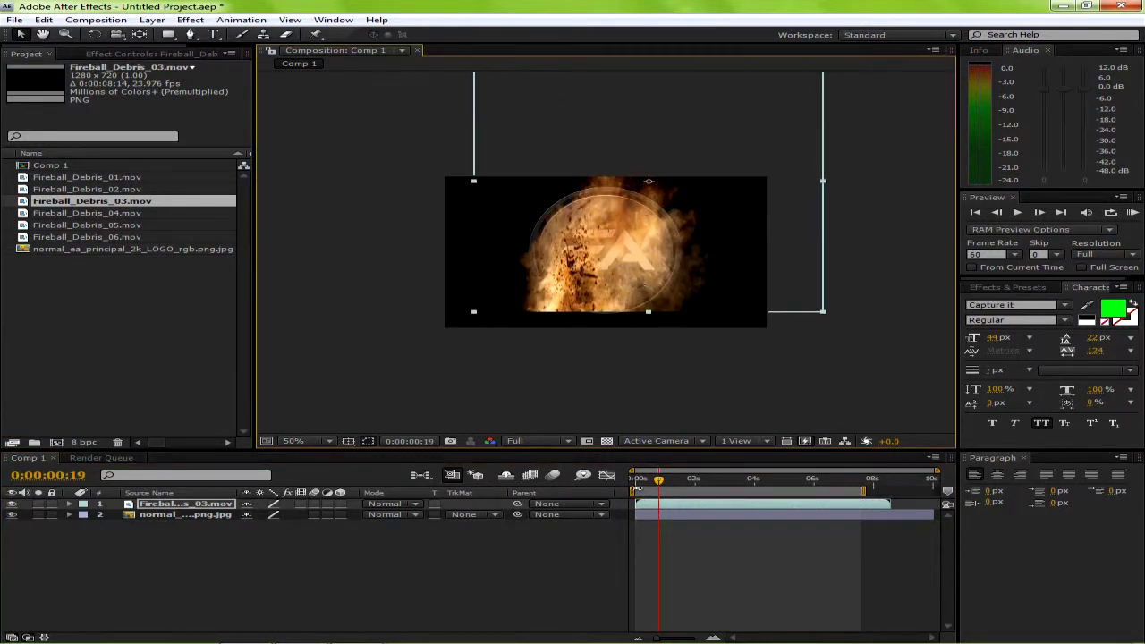
pyautogui.moveTo(660, 484)
pyautogui.mouseDown()
pyautogui.moveTo(634, 484)
pyautogui.moveTo(693, 480)
pyautogui.moveTo(650, 480)
pyautogui.moveTo(659, 480)
pyautogui.mouseUp()
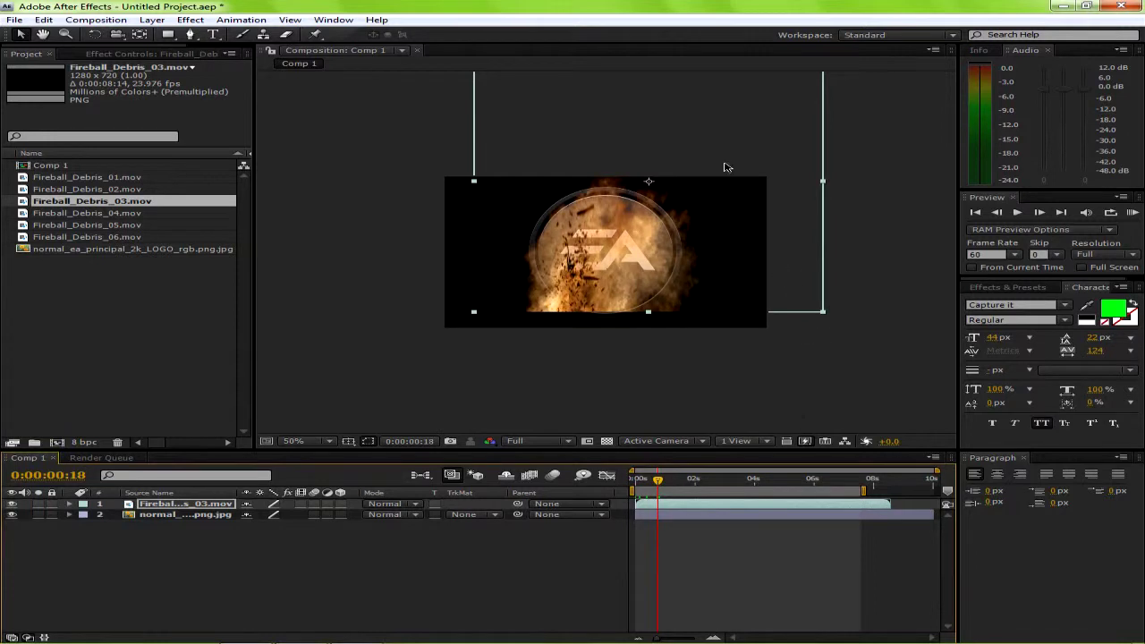
pyautogui.moveTo(473, 184); pyautogui.dragTo(442, 185)
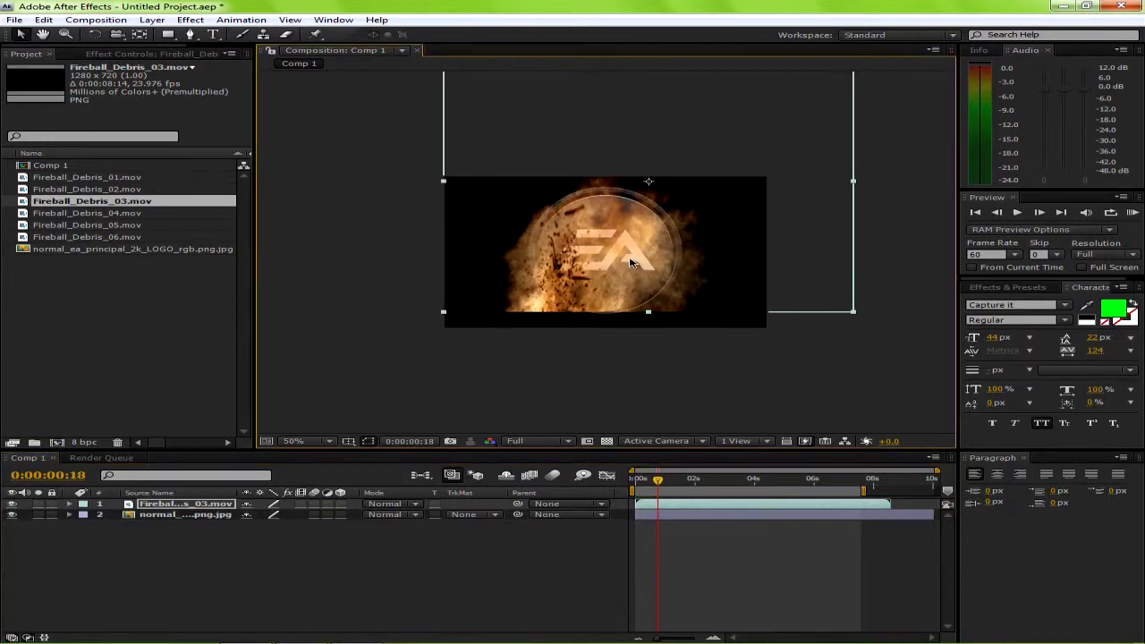
pyautogui.moveTo(649, 314); pyautogui.dragTo(637, 276)
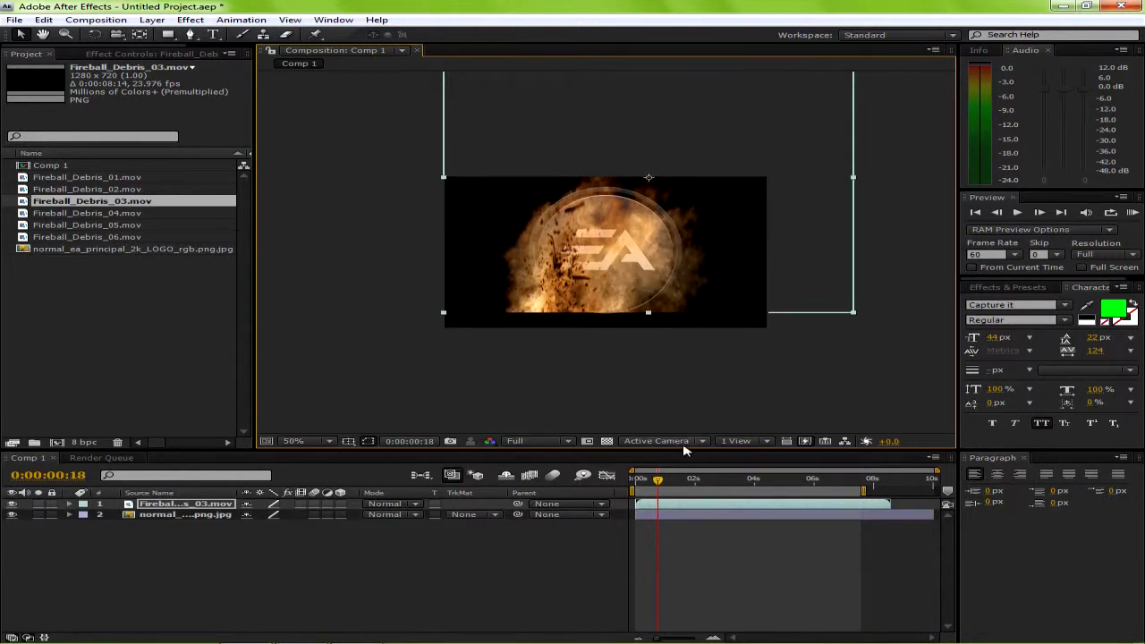
pyautogui.moveTo(663, 481); pyautogui.dragTo(729, 484)
pyautogui.press('KP_0')
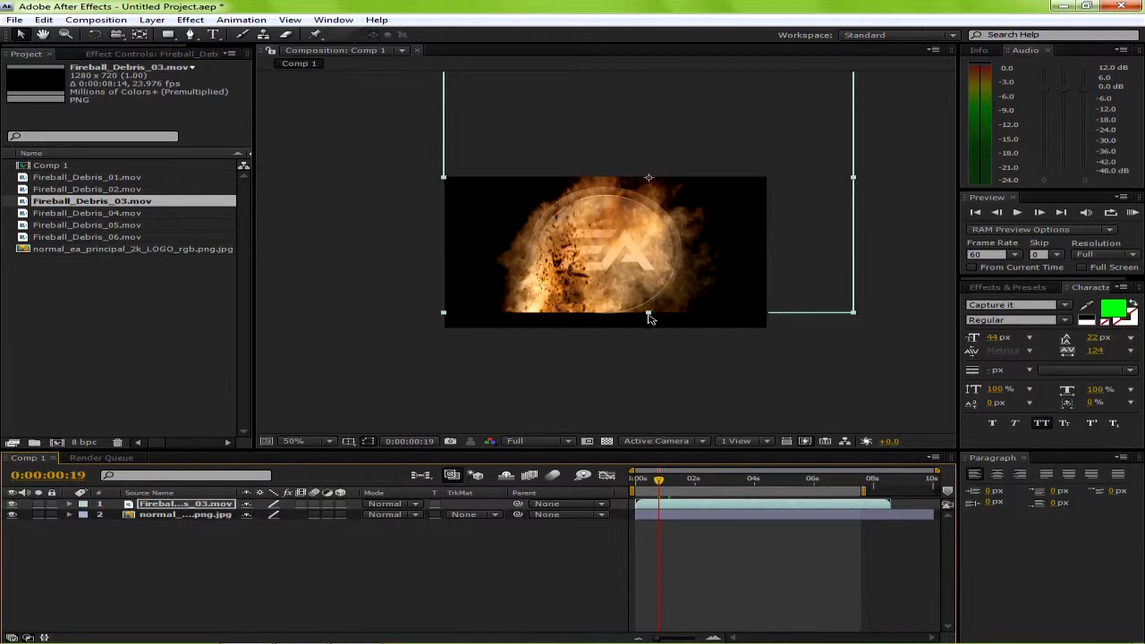
# Hide the fireball layer and begin a RotoBezier mask on it along the upper-left outer rim of the logo.
pyautogui.press('/')
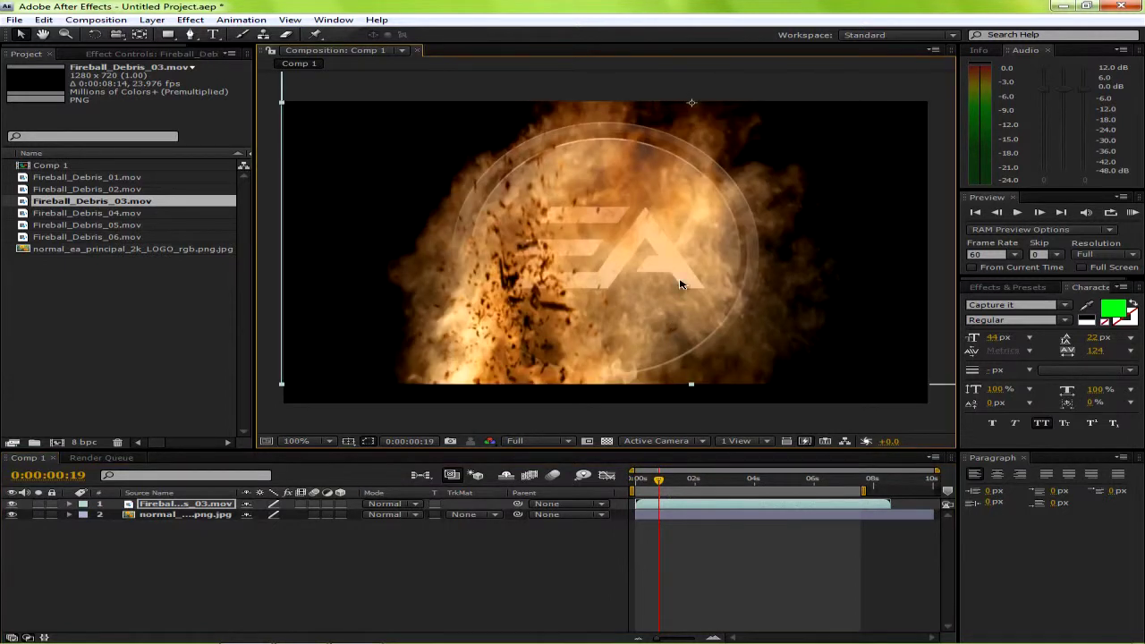
pyautogui.click(189, 34)
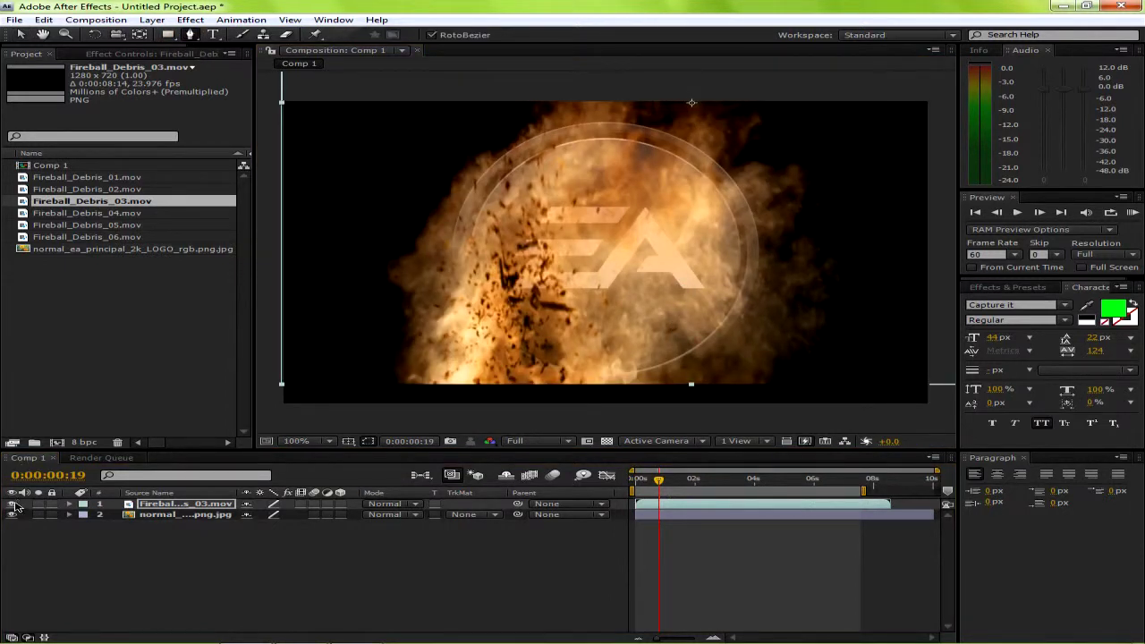
pyautogui.click(11, 505)
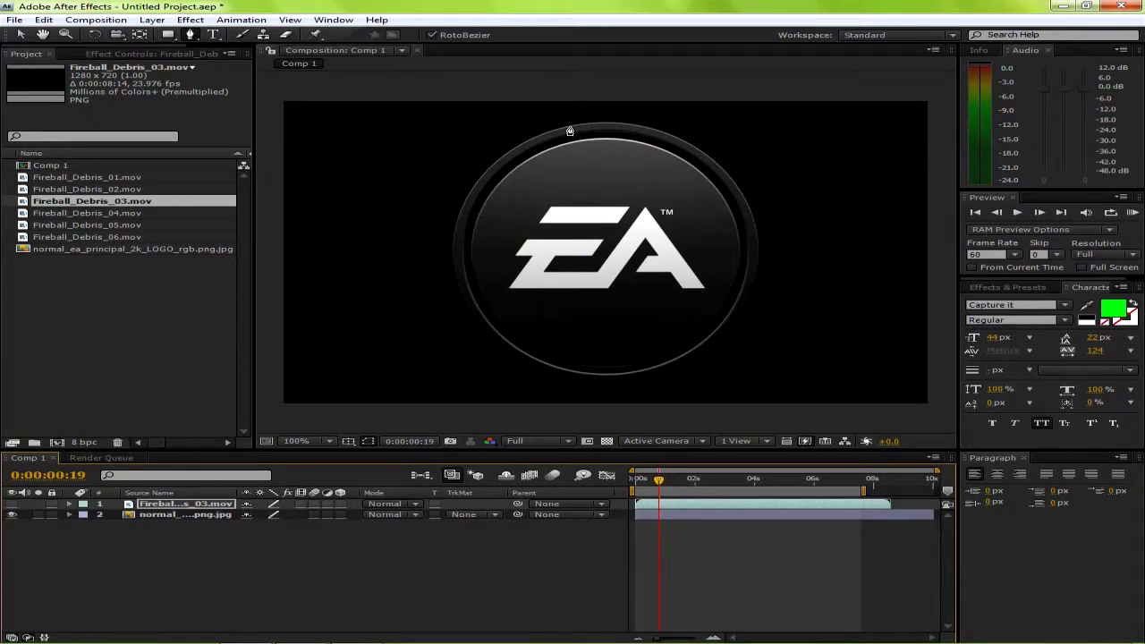
pyautogui.press('.')
pyautogui.scroll(5, 466, 160)
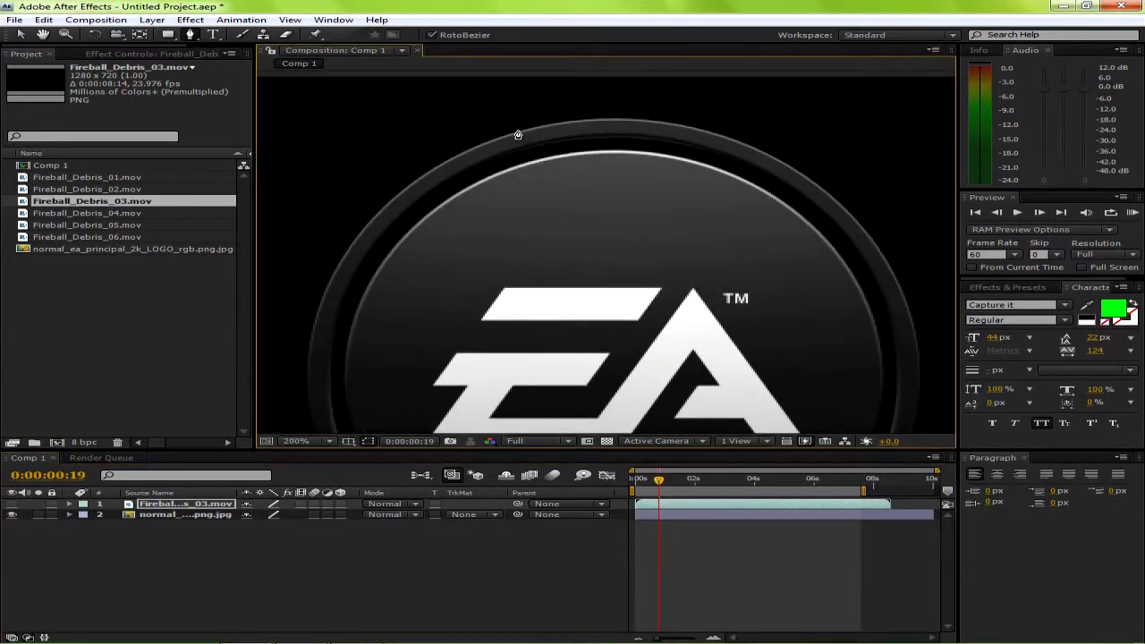
pyautogui.click(406, 189)
pyautogui.click(375, 216)
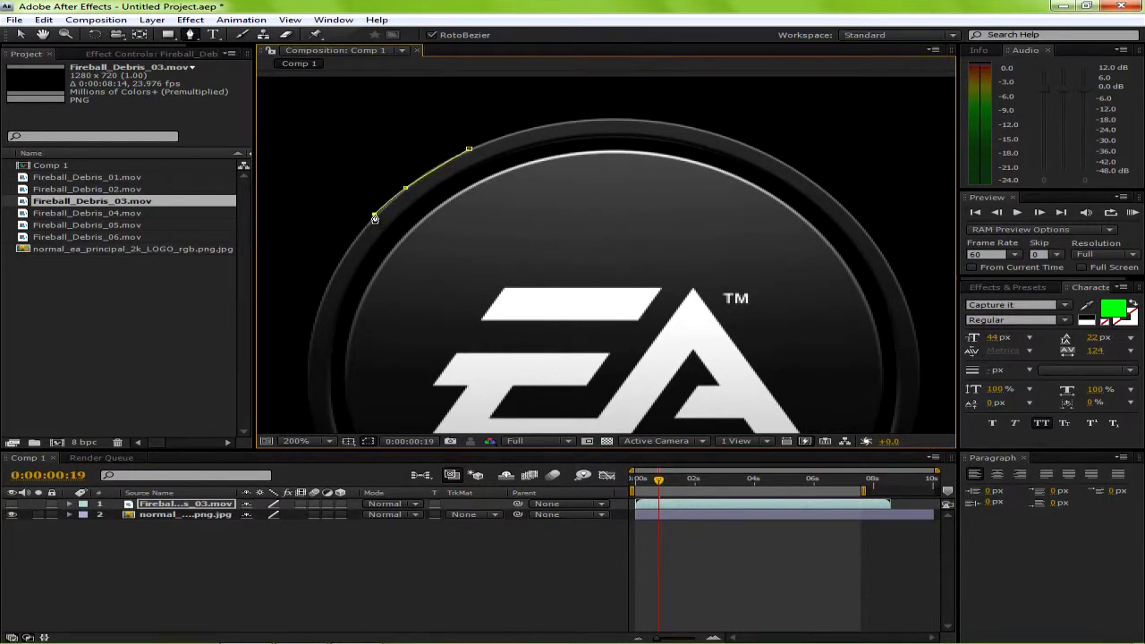
pyautogui.click(357, 238)
pyautogui.click(344, 257)
pyautogui.click(323, 291)
pyautogui.click(313, 326)
pyautogui.moveTo(343, 345); pyautogui.dragTo(377, 169)
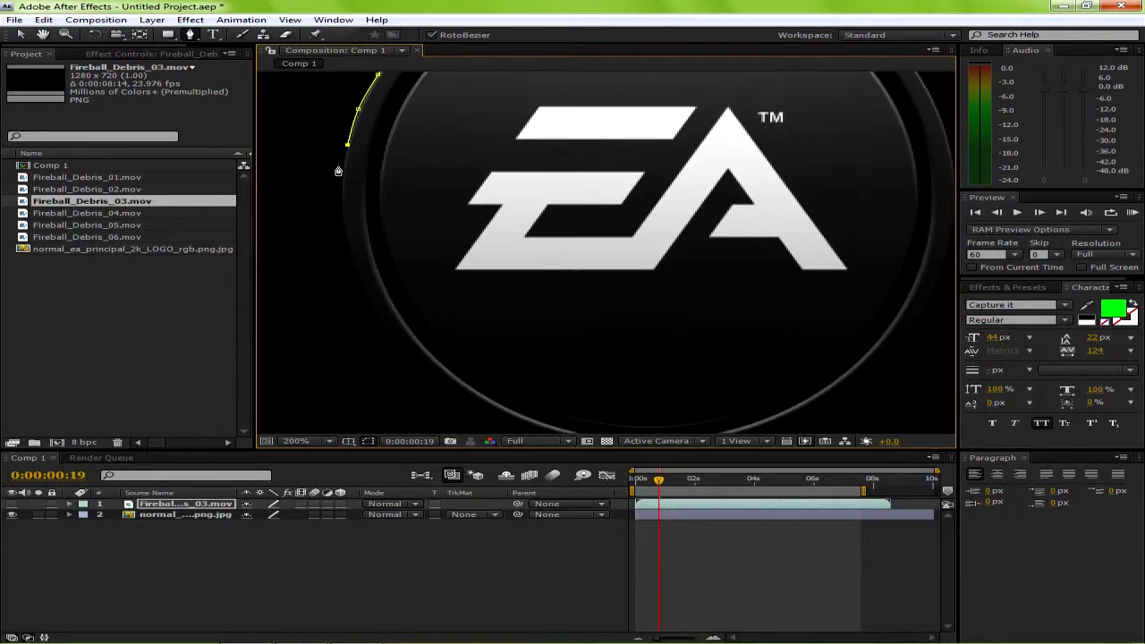
# Extend the mask down the logo's left rim and around its lower-left curve.
pyautogui.click(341, 208)
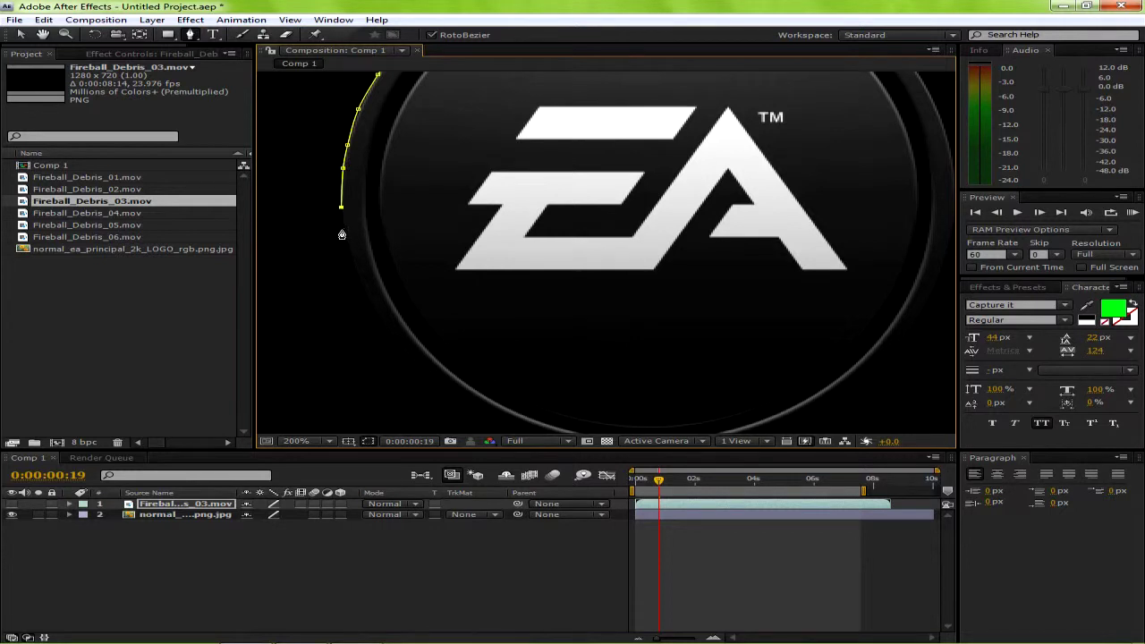
pyautogui.click(346, 244)
pyautogui.click(359, 282)
pyautogui.click(379, 326)
pyautogui.moveTo(518, 433); pyautogui.dragTo(421, 337)
pyautogui.click(417, 332)
pyautogui.click(476, 358)
pyautogui.click(563, 374)
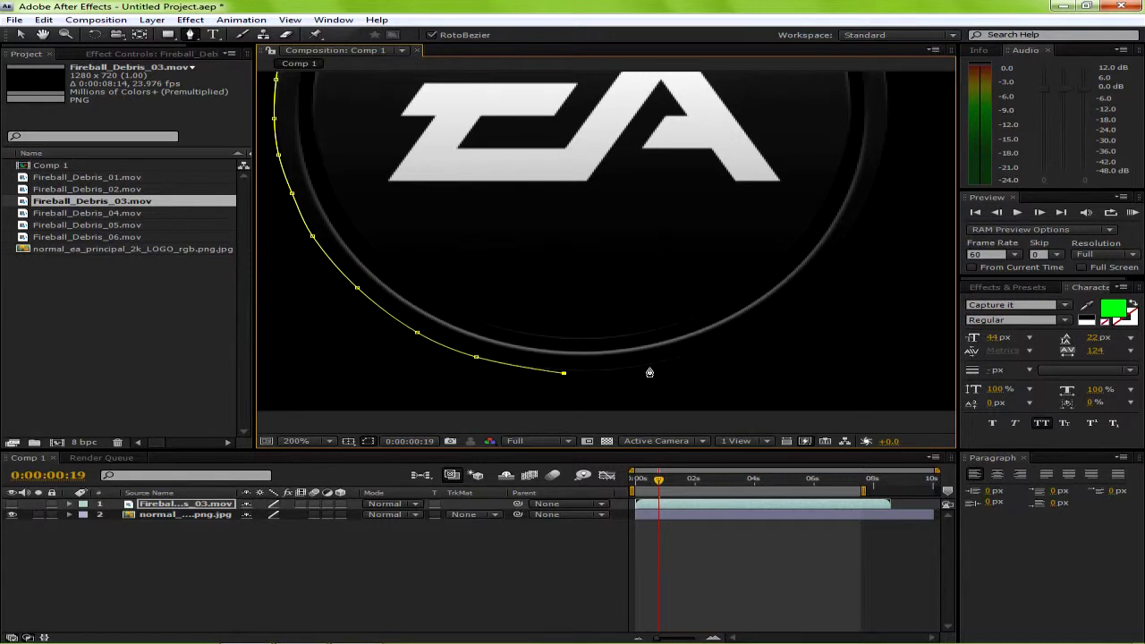
pyautogui.click(653, 367)
pyautogui.click(564, 374)
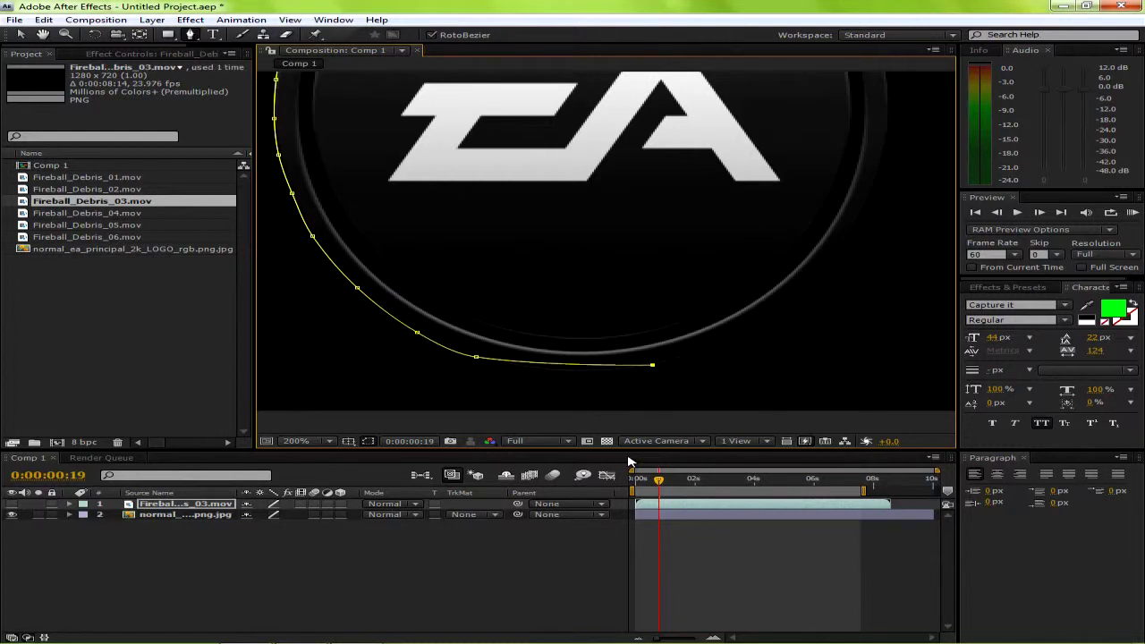
pyautogui.hotkey('ctrl', 'z')
pyautogui.hotkey('ctrl', 'z')
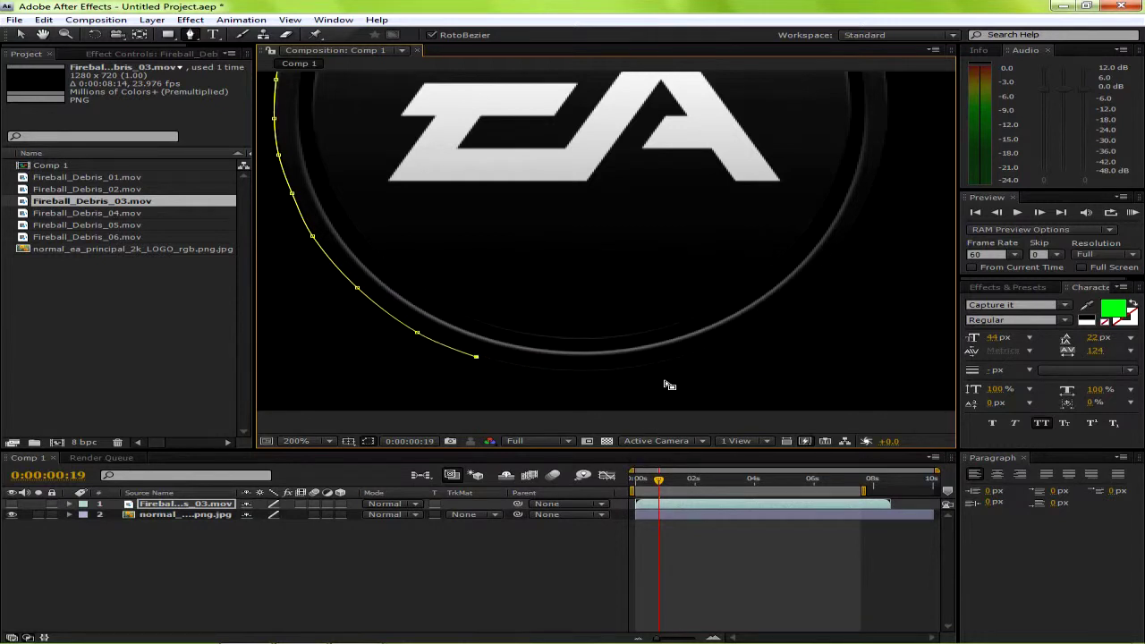
# Continue the mask along the logo's bottom edge and up its lower-right rim.
pyautogui.click(535, 369)
pyautogui.click(693, 355)
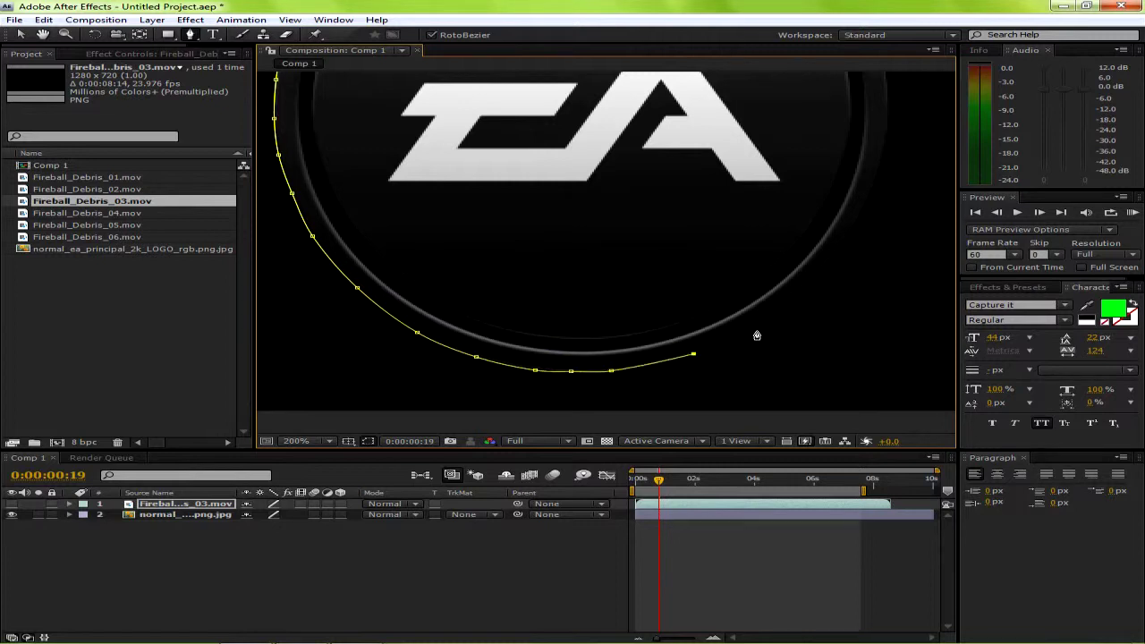
pyautogui.click(768, 320)
pyautogui.moveTo(911, 215); pyautogui.dragTo(774, 259)
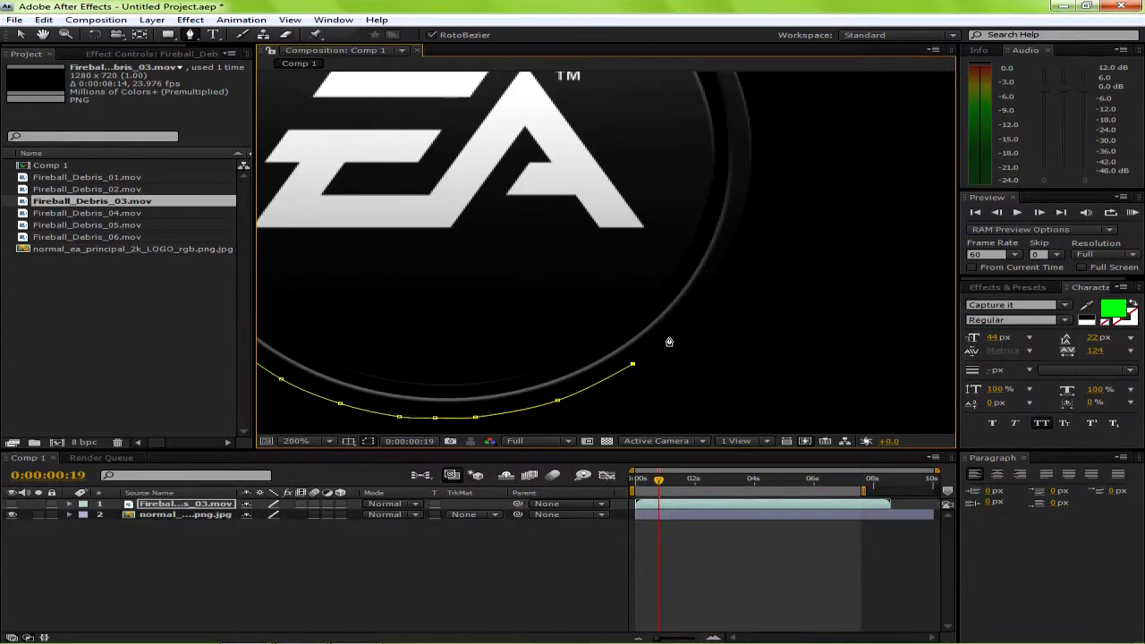
pyautogui.click(668, 338)
pyautogui.click(729, 267)
pyautogui.click(753, 177)
# Trace the mask up the logo's right side and around its upper-right rim.
pyautogui.moveTo(781, 150); pyautogui.dragTo(811, 290)
pyautogui.click(774, 236)
pyautogui.moveTo(742, 158); pyautogui.dragTo(827, 251)
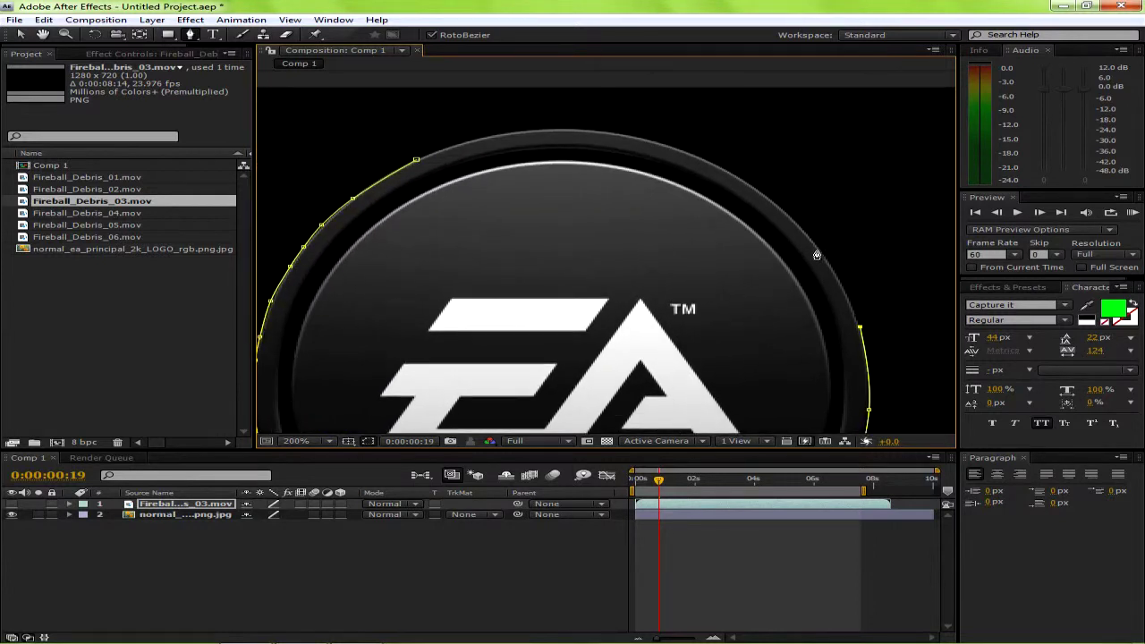
pyautogui.click(818, 250)
pyautogui.click(740, 181)
pyautogui.click(694, 156)
pyautogui.click(625, 136)
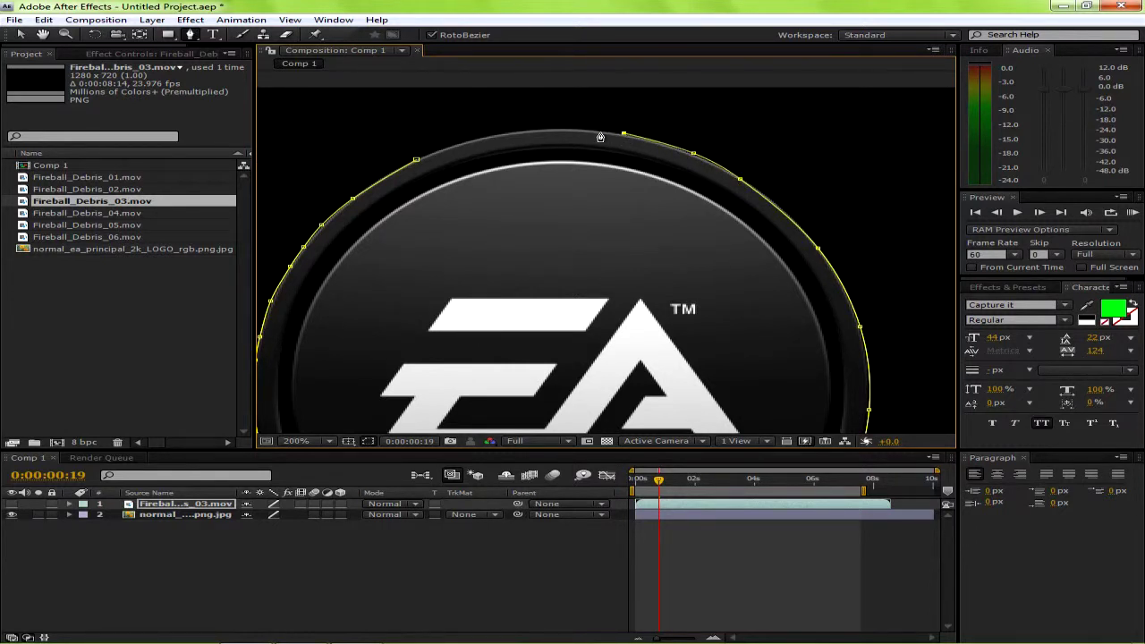
pyautogui.click(583, 133)
pyautogui.click(543, 131)
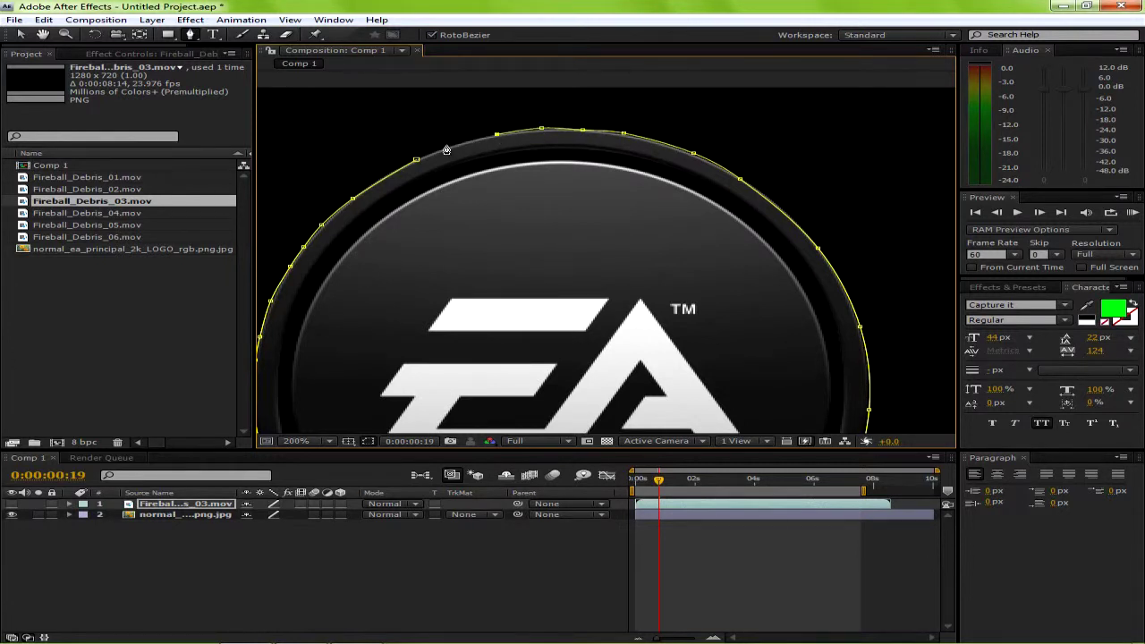
pyautogui.hotkey('ctrl', 'z')
pyautogui.hotkey('ctrl', 'z')
pyautogui.hotkey('ctrl', 'z')
# Add closely spaced mask points across the logo's top rim and close the mask at its starting point.
pyautogui.click(591, 132)
pyautogui.click(506, 135)
pyautogui.click(457, 148)
pyautogui.hotkey('ctrl', 'z')
pyautogui.hotkey('ctrl', 'z')
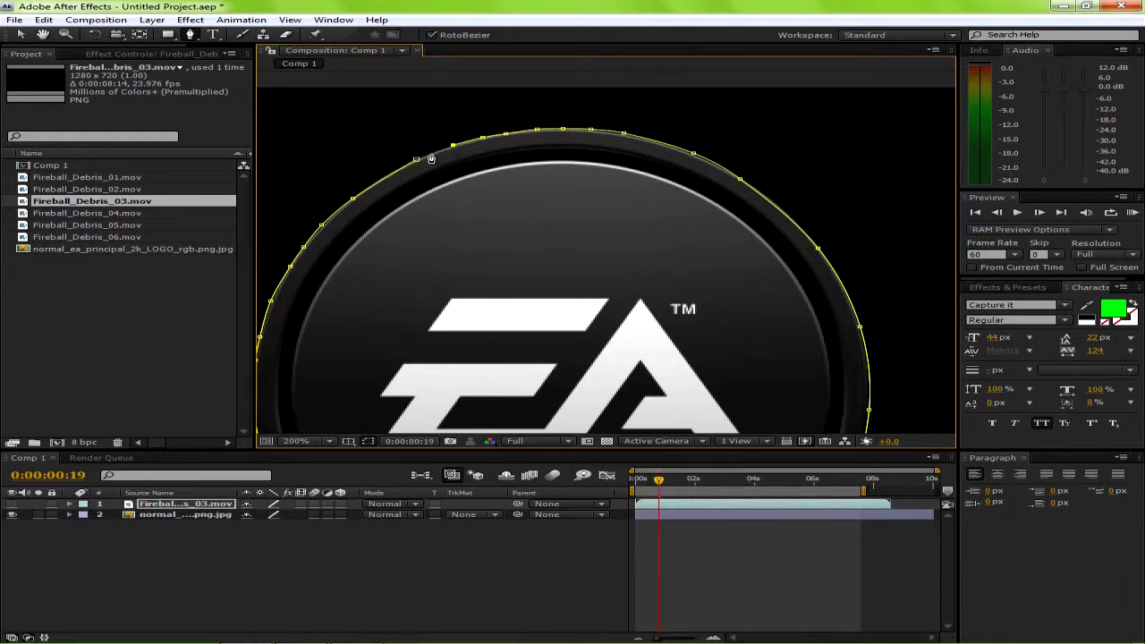
# Make the masked Fireball_Debris_03 layer visible, preview its explosion over the logo and return the playhead to 0:00:00:00.
pyautogui.press(',')
pyautogui.press(',')
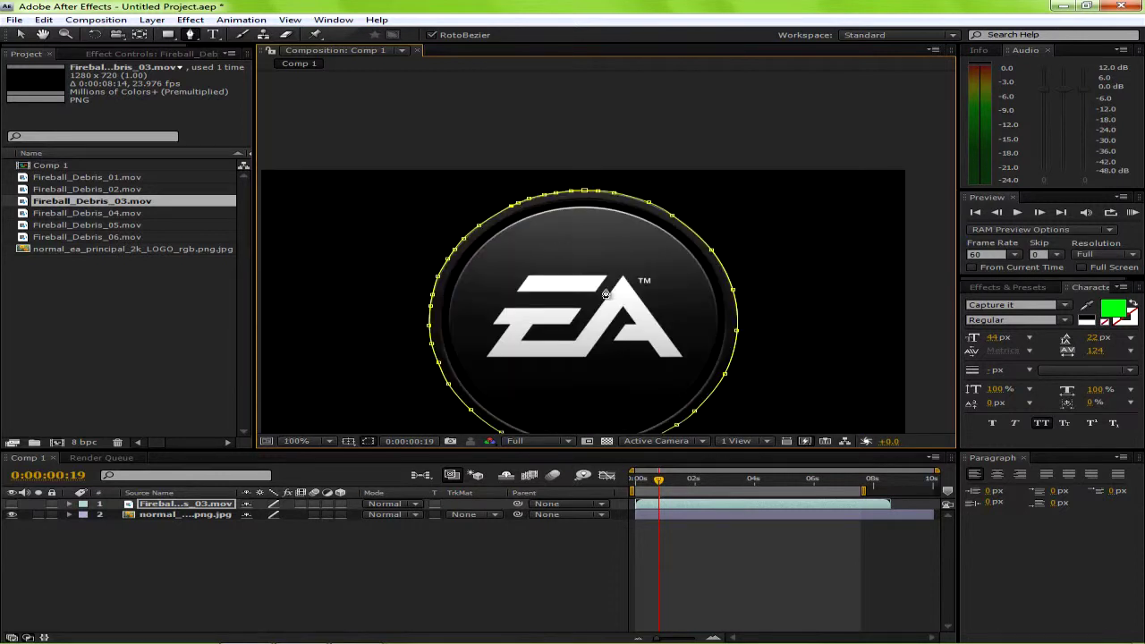
pyautogui.moveTo(607, 295); pyautogui.dragTo(623, 236)
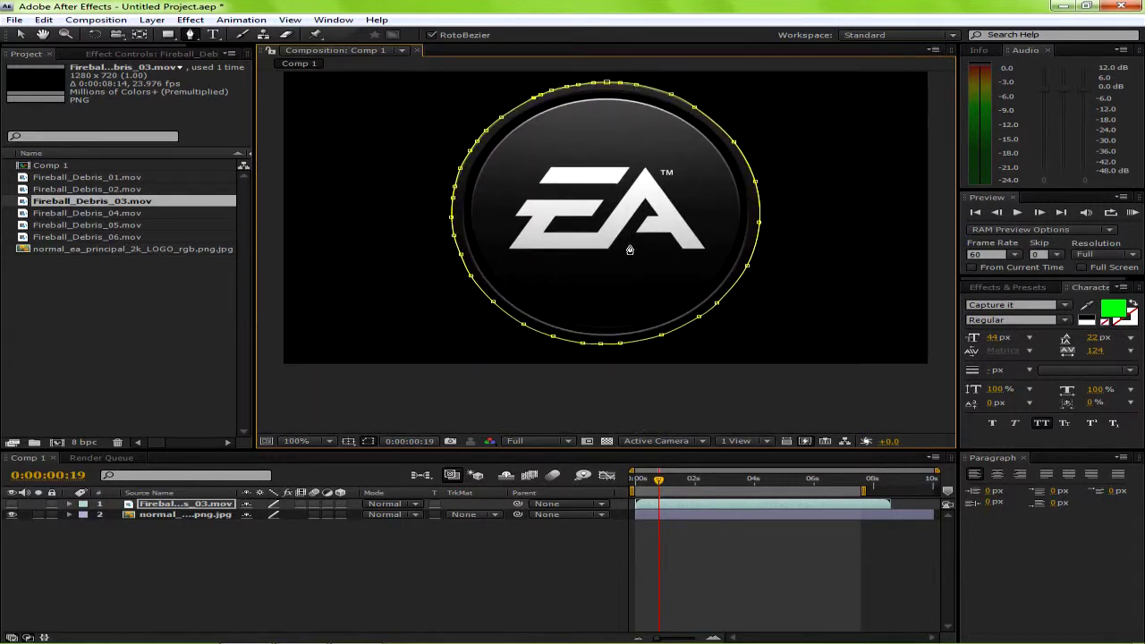
pyautogui.moveTo(662, 482); pyautogui.dragTo(796, 493)
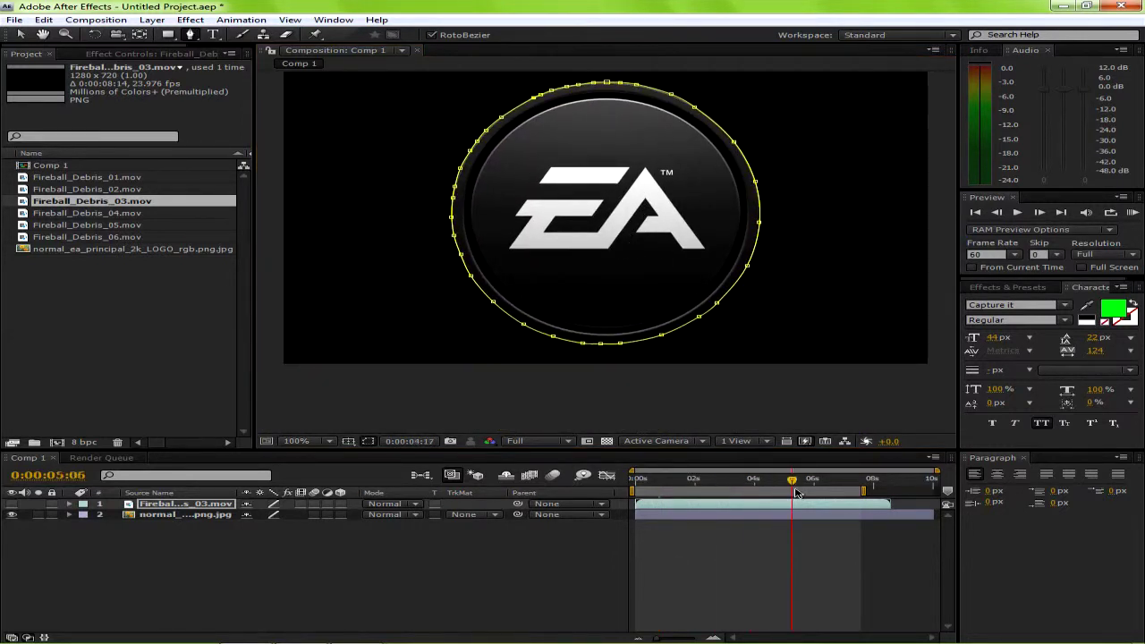
pyautogui.click(666, 489)
pyautogui.click(12, 505)
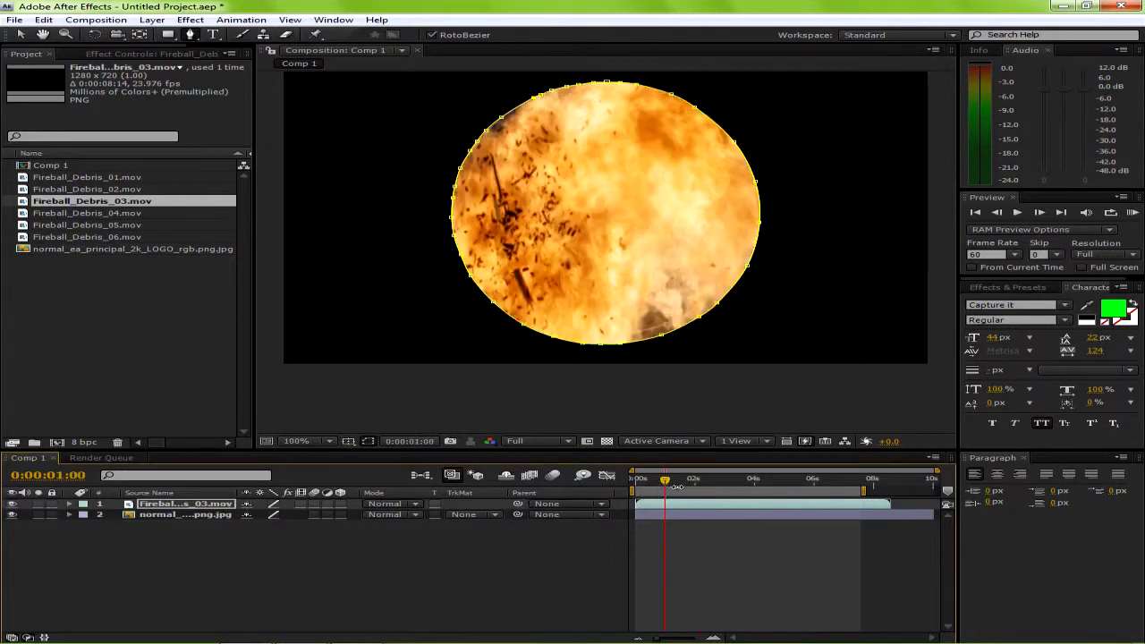
pyautogui.moveTo(667, 483); pyautogui.dragTo(591, 485)
# Place the fireball layer beneath the EA logo layer and try Alpha and Alpha Inverted track mattes on it.
pyautogui.moveTo(186, 506); pyautogui.dragTo(176, 530)
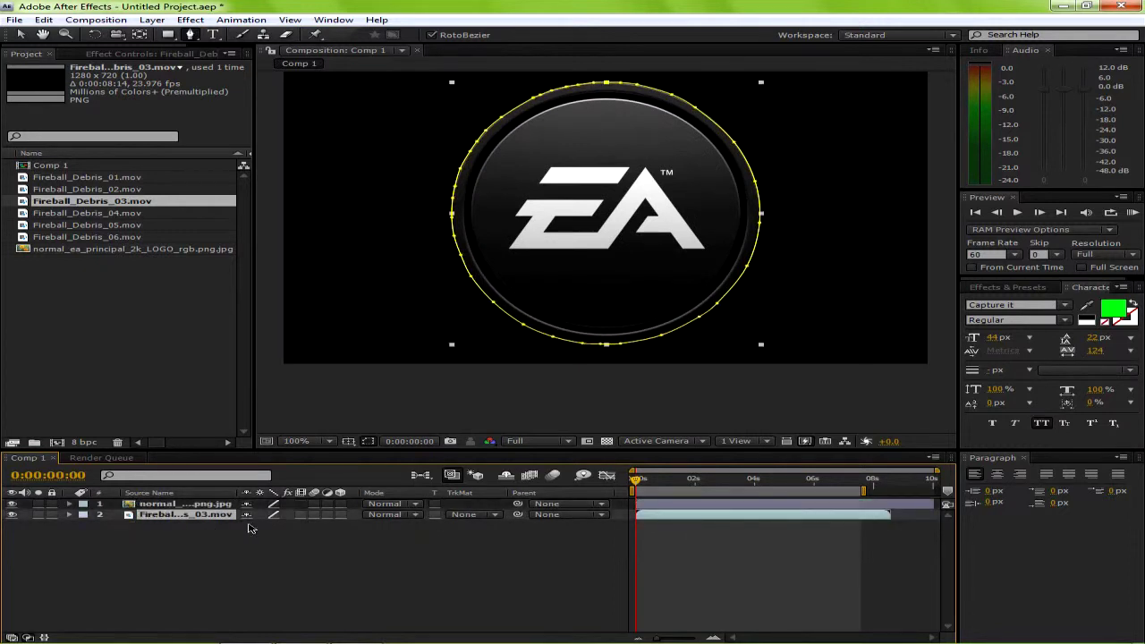
pyautogui.click(483, 517)
pyautogui.click(486, 535)
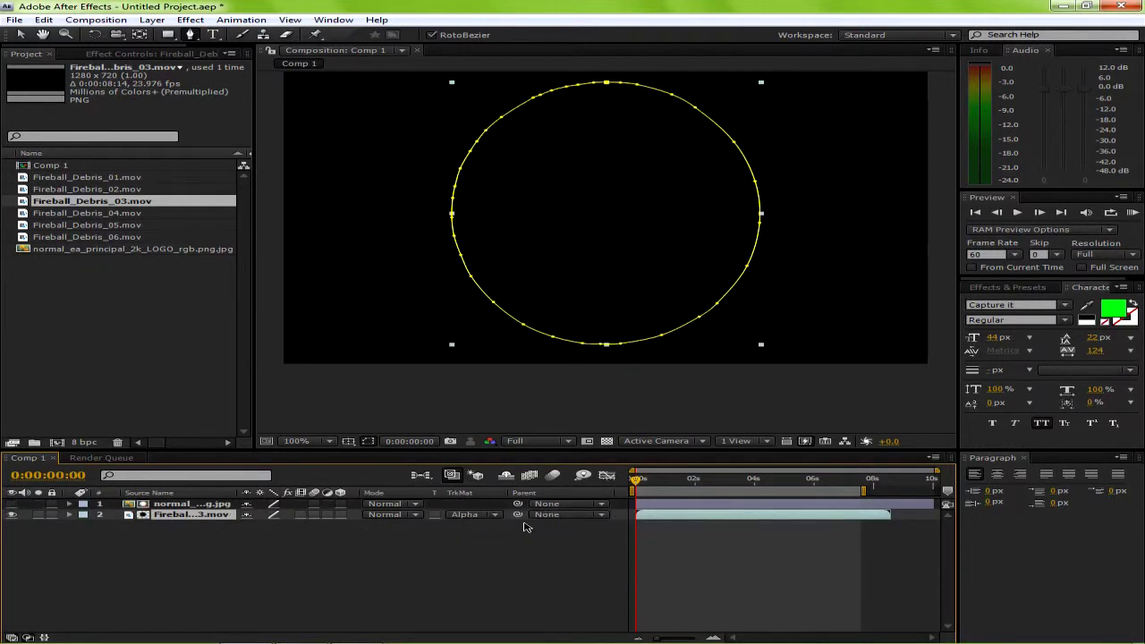
pyautogui.moveTo(691, 489); pyautogui.dragTo(633, 491)
pyautogui.click(474, 515)
pyautogui.click(501, 527)
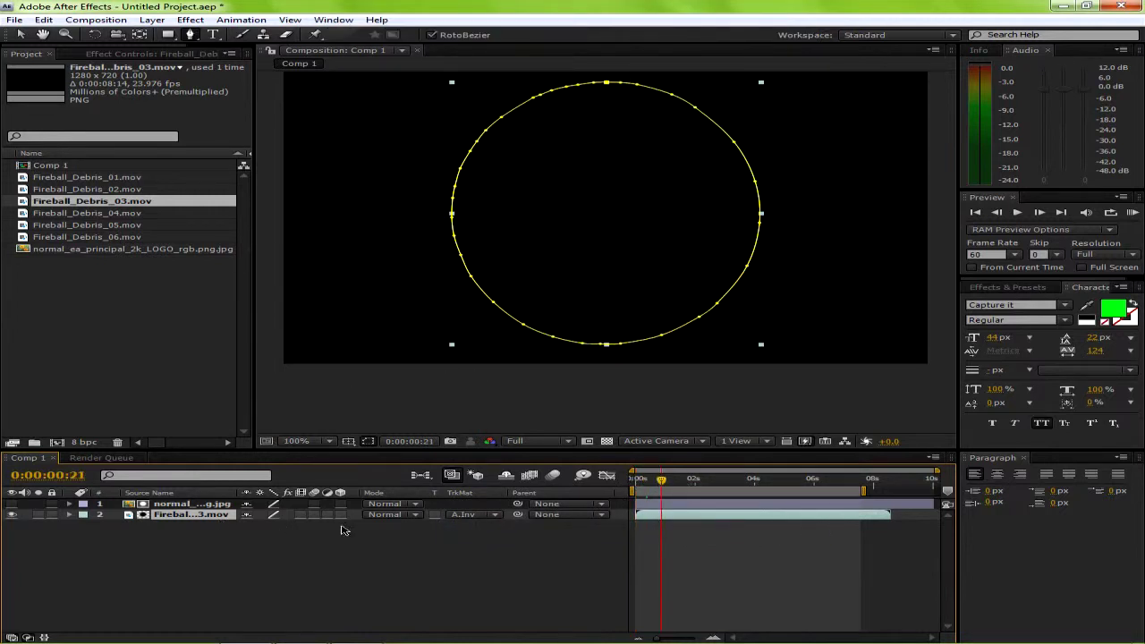
# Try a Luma track matte on the fireball layer and scrub through the explosion to check it.
pyautogui.click(468, 517)
pyautogui.click(474, 529)
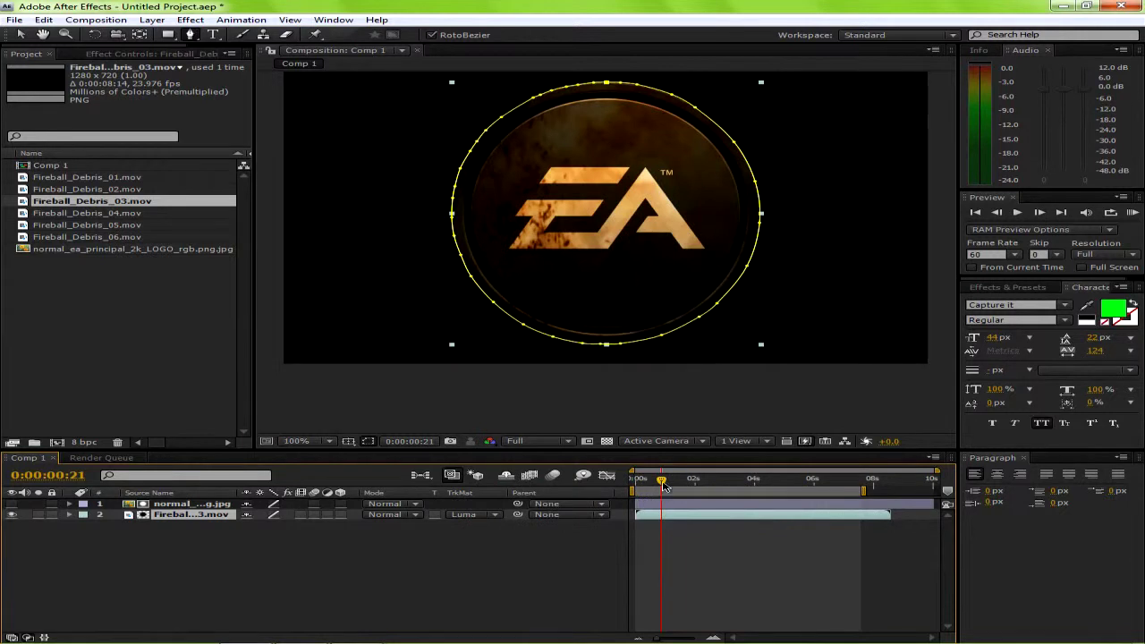
pyautogui.moveTo(673, 484); pyautogui.dragTo(745, 492)
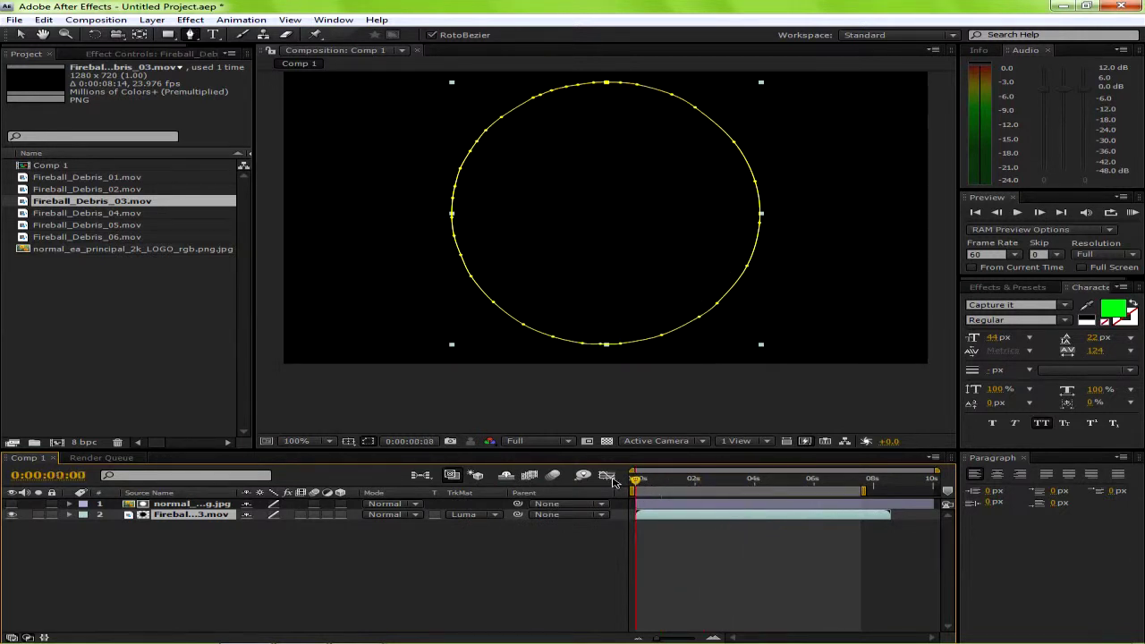
pyautogui.moveTo(654, 485); pyautogui.dragTo(683, 493)
# Switch the fireball layer's track matte to Luma Inverted and scrub to about 0:00:01:21.
pyautogui.click(474, 515)
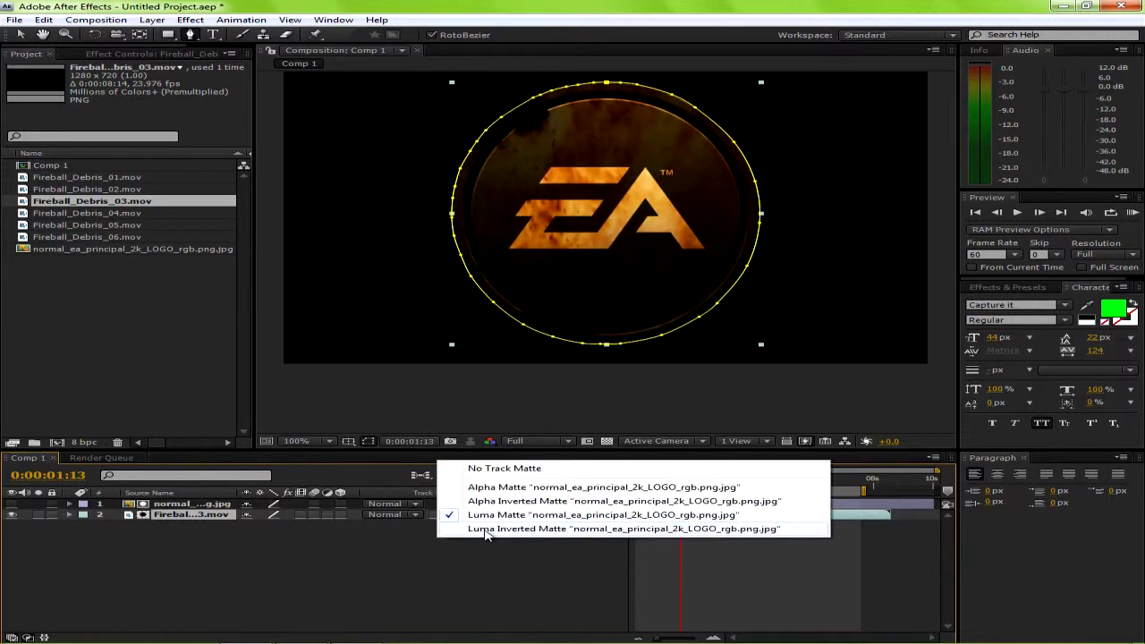
pyautogui.click(487, 537)
pyautogui.moveTo(683, 483)
pyautogui.mouseDown()
pyautogui.moveTo(634, 484)
pyautogui.moveTo(728, 497)
pyautogui.moveTo(690, 492)
pyautogui.mouseUp()
# Time-stretch the fireball layer to a factor of 200% and scrub to 0:00:03:03.
pyautogui.rightClick(672, 515)
pyautogui.moveTo(715, 304)
pyautogui.click(448, 327)
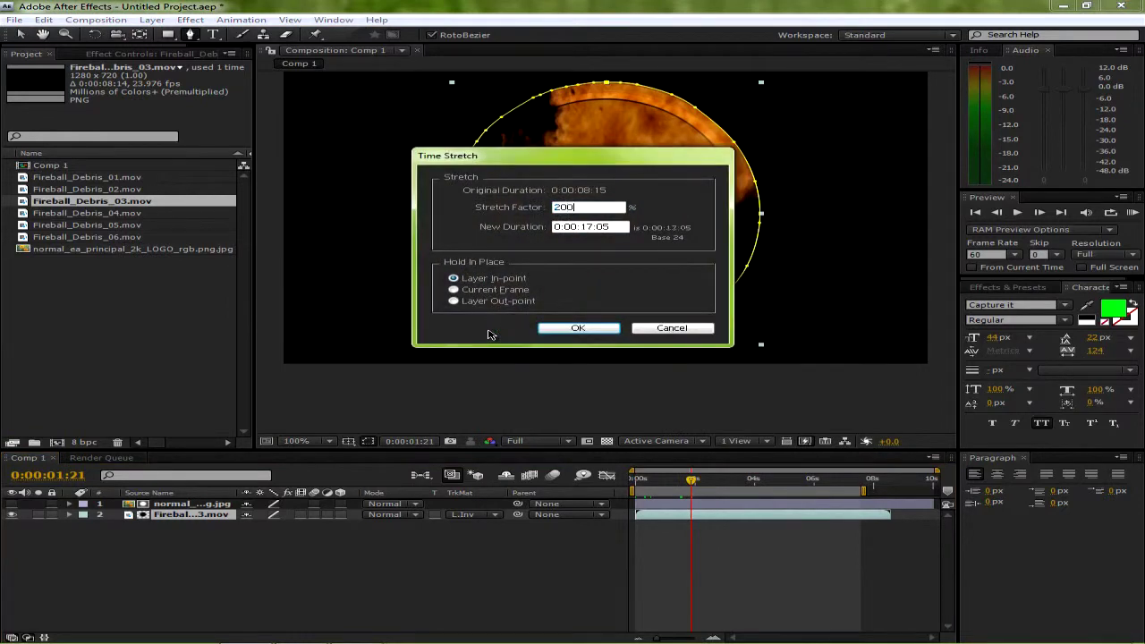
pyautogui.write('20')
pyautogui.press('Return')
pyautogui.moveTo(695, 483); pyautogui.dragTo(729, 485)
# Slow the fireball layer further with a larger time stretch factor and scrub to 0:00:02:21.
pyautogui.rightClick(763, 516)
pyautogui.moveTo(817, 304)
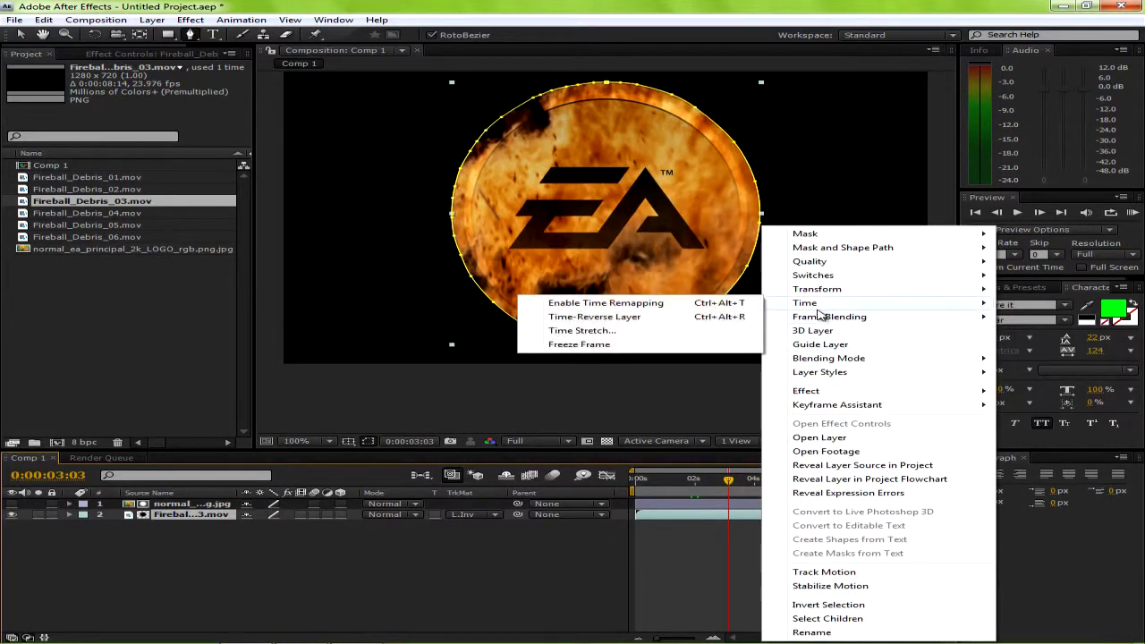
pyautogui.click(630, 332)
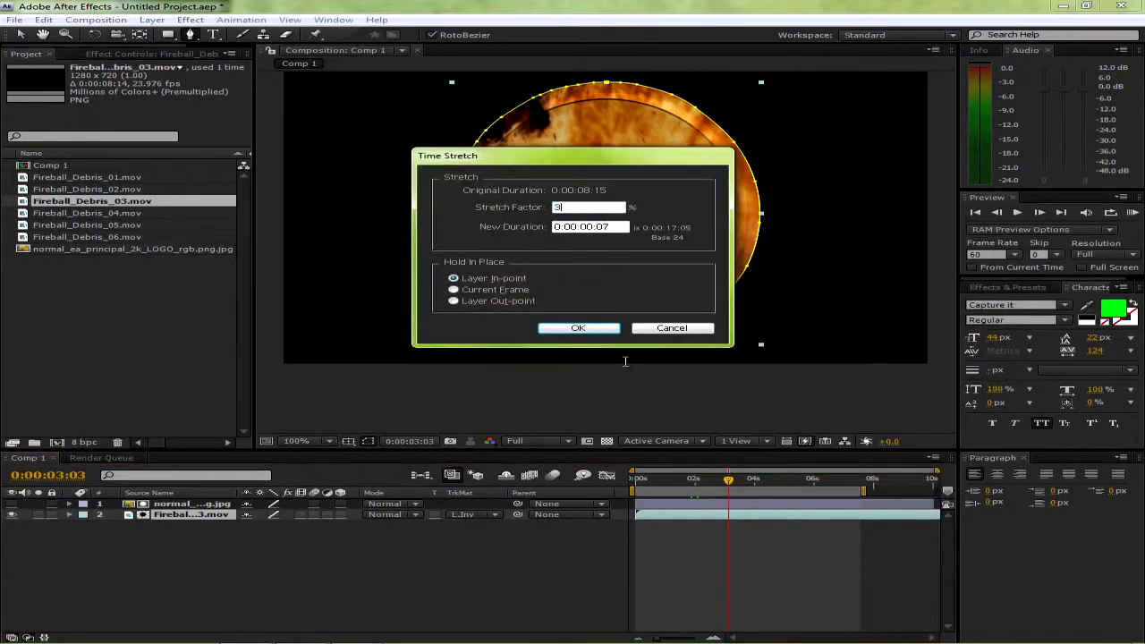
pyautogui.press('Return')
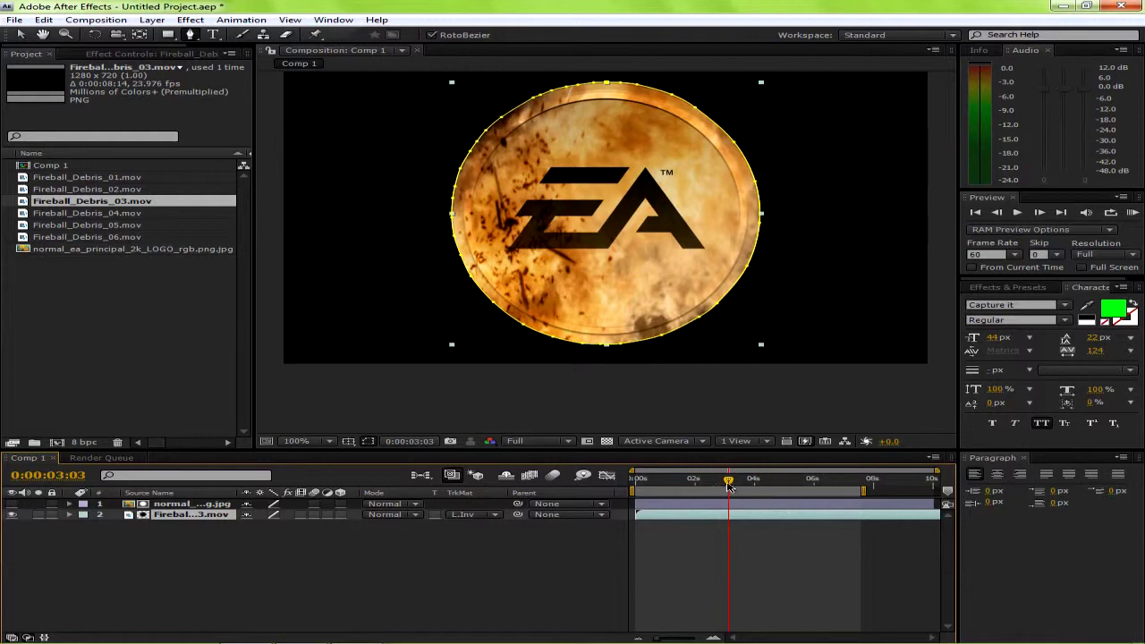
pyautogui.moveTo(735, 484); pyautogui.dragTo(715, 506)
# Reapply Time Stretch to the fireball layer with a new stretch factor, holding the layer in-point.
pyautogui.rightClick(704, 517)
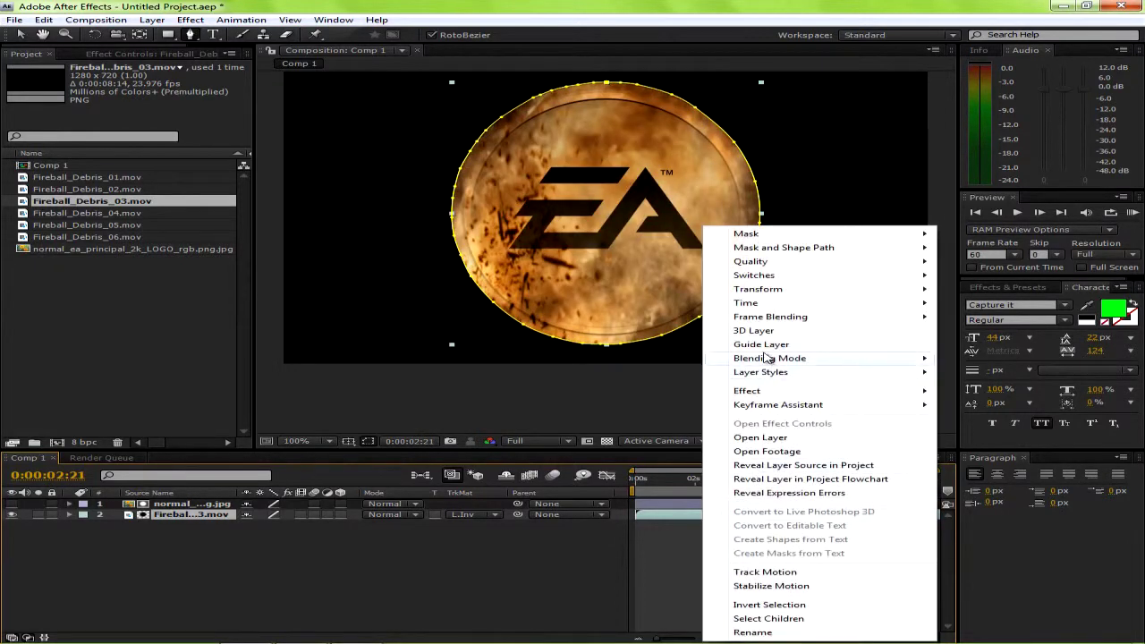
pyautogui.moveTo(745, 307)
pyautogui.click(528, 328)
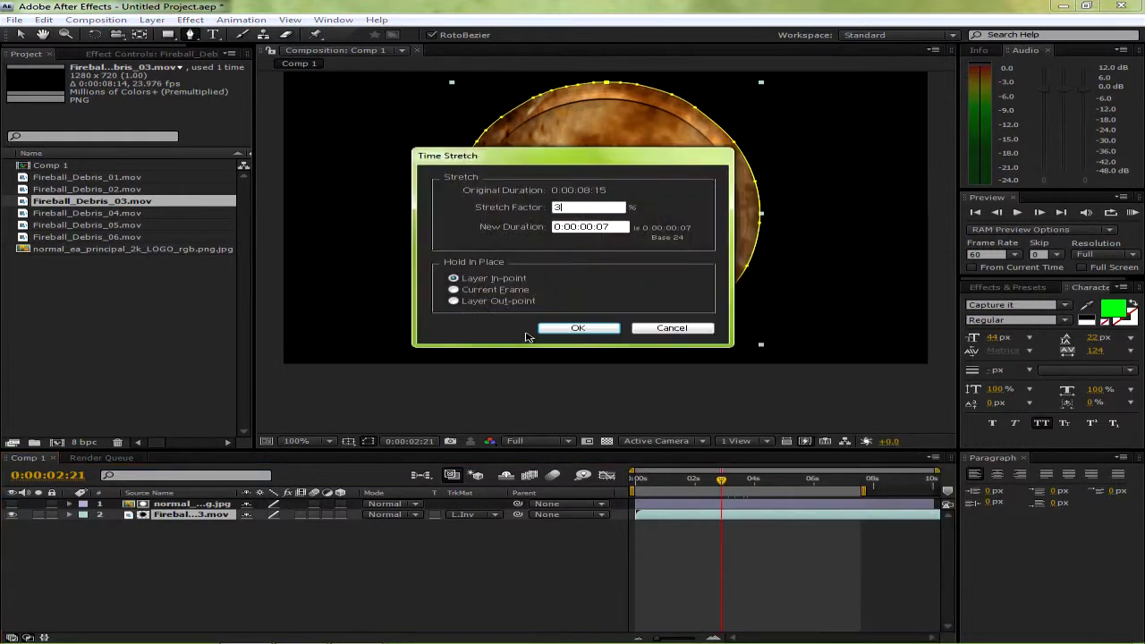
pyautogui.click(578, 328)
# Preview the slowed explosion and hide the mask path outline in the composition view.
pyautogui.moveTo(723, 481); pyautogui.dragTo(767, 562)
pyautogui.press('space')
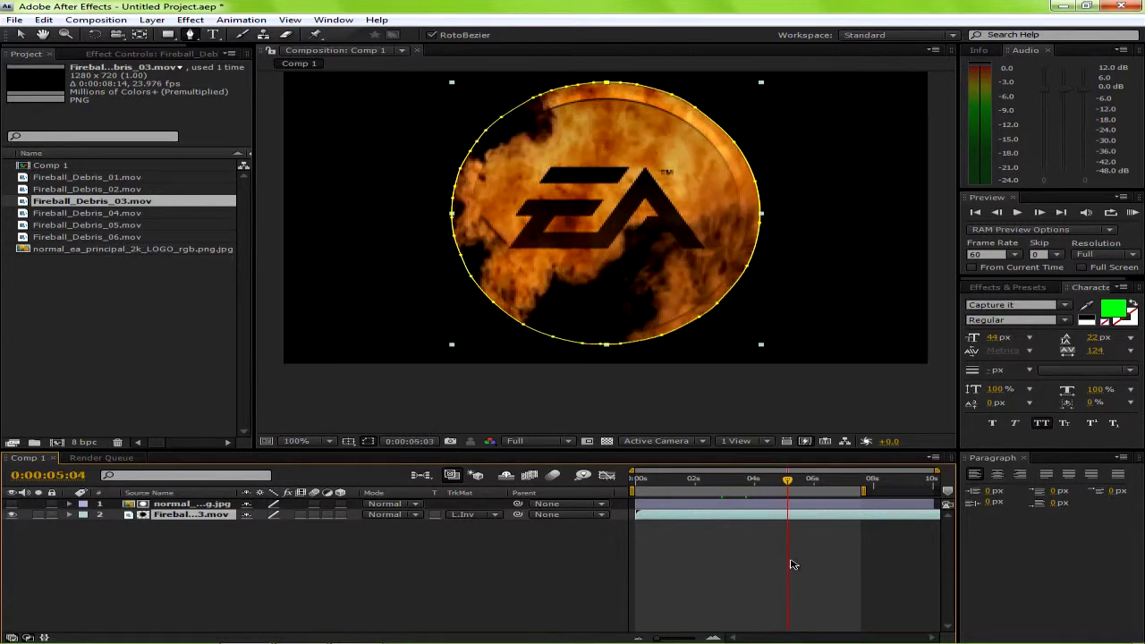
pyautogui.click(369, 441)
pyautogui.moveTo(793, 484); pyautogui.dragTo(695, 481)
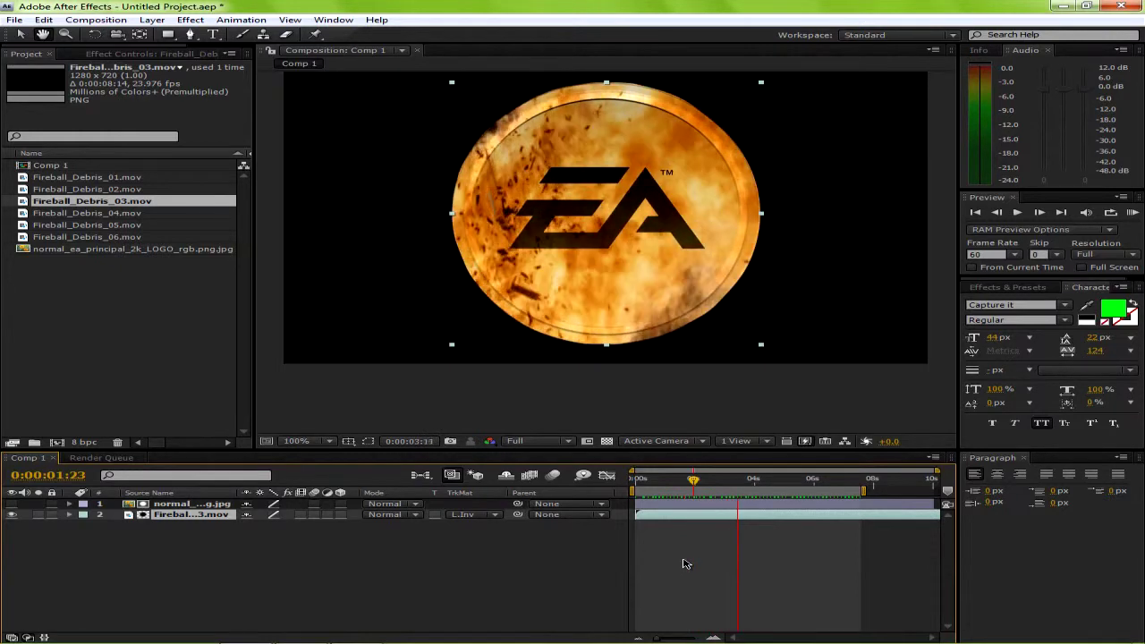
# Try to rotate the fireball layer in the composition with the Rotation tool.
pyautogui.press('g')
pyautogui.press('w')
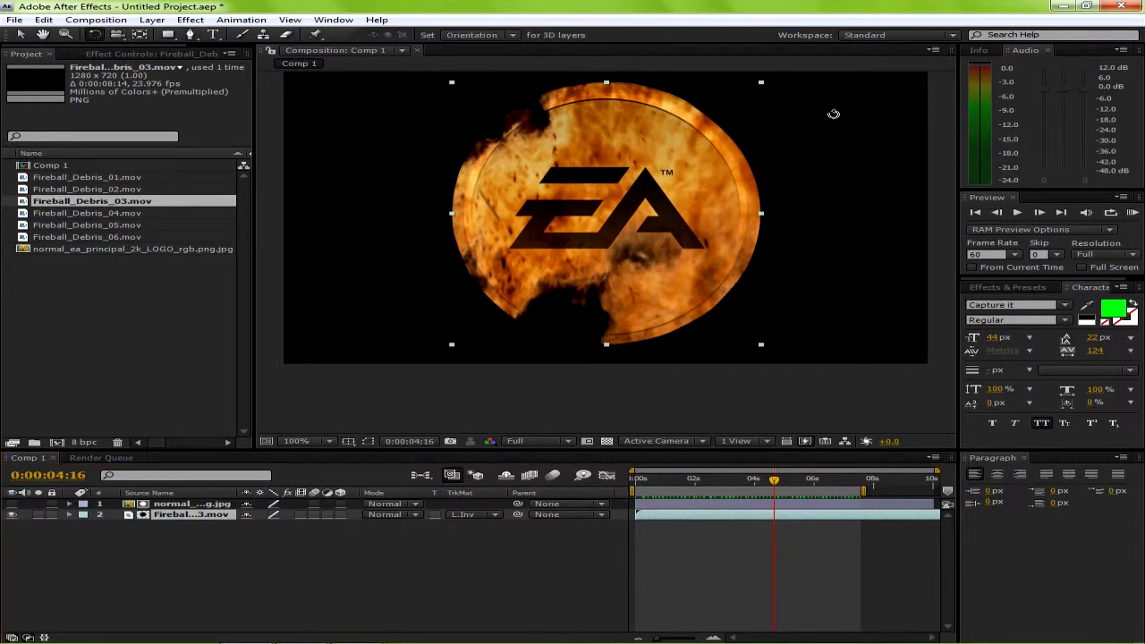
pyautogui.click(757, 76)
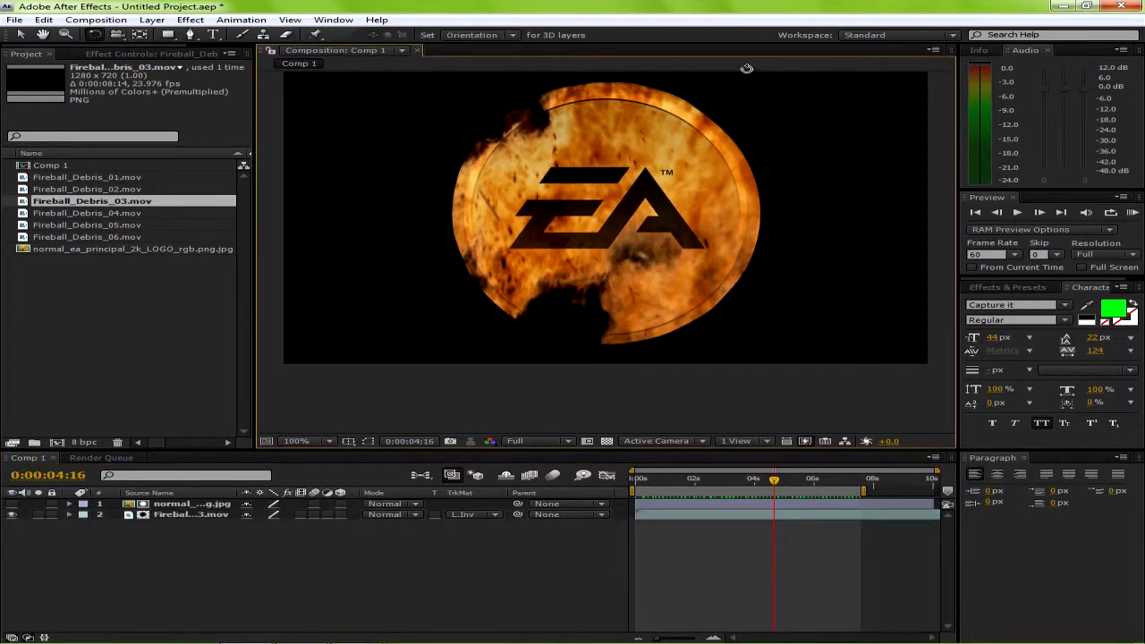
pyautogui.click(209, 517)
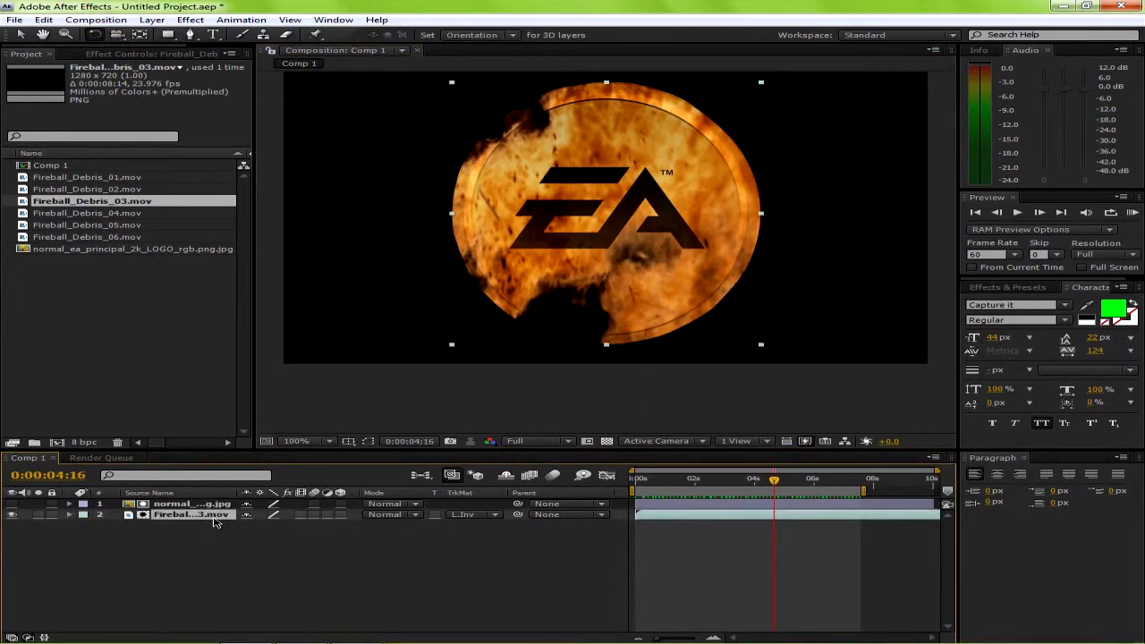
pyautogui.click(783, 313)
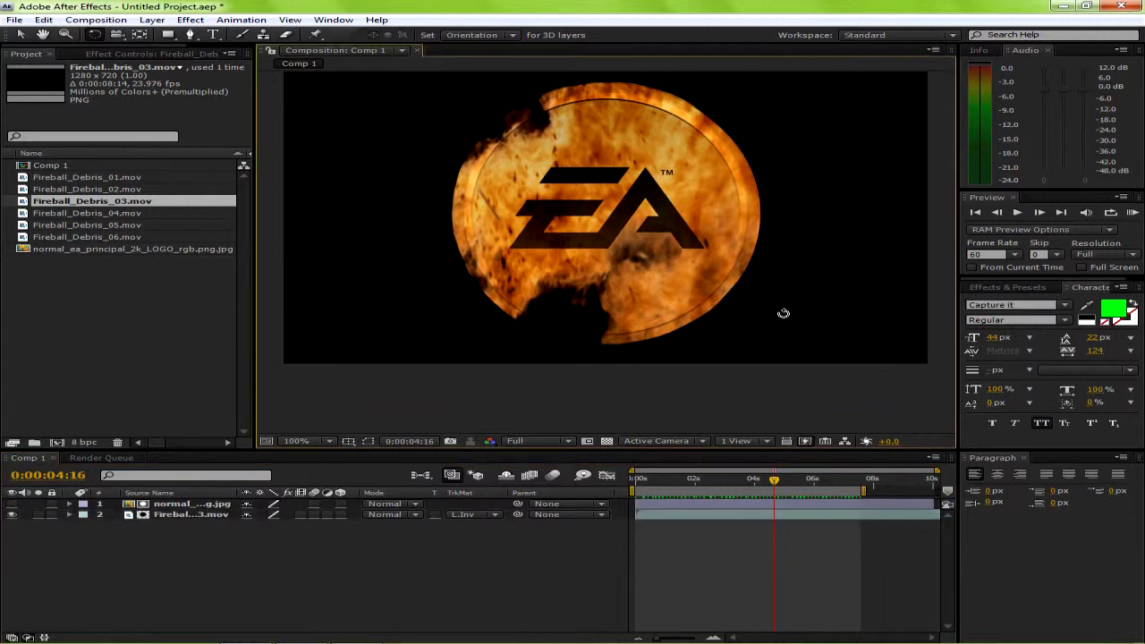
pyautogui.click(220, 517)
pyautogui.moveTo(762, 344)
pyautogui.mouseDown()
pyautogui.moveTo(805, 294)
pyautogui.moveTo(814, 307)
pyautogui.moveTo(772, 361)
pyautogui.mouseUp()
# Remove the track matte from the fireball layer and move the layer above the EA logo layer.
pyautogui.click(463, 515)
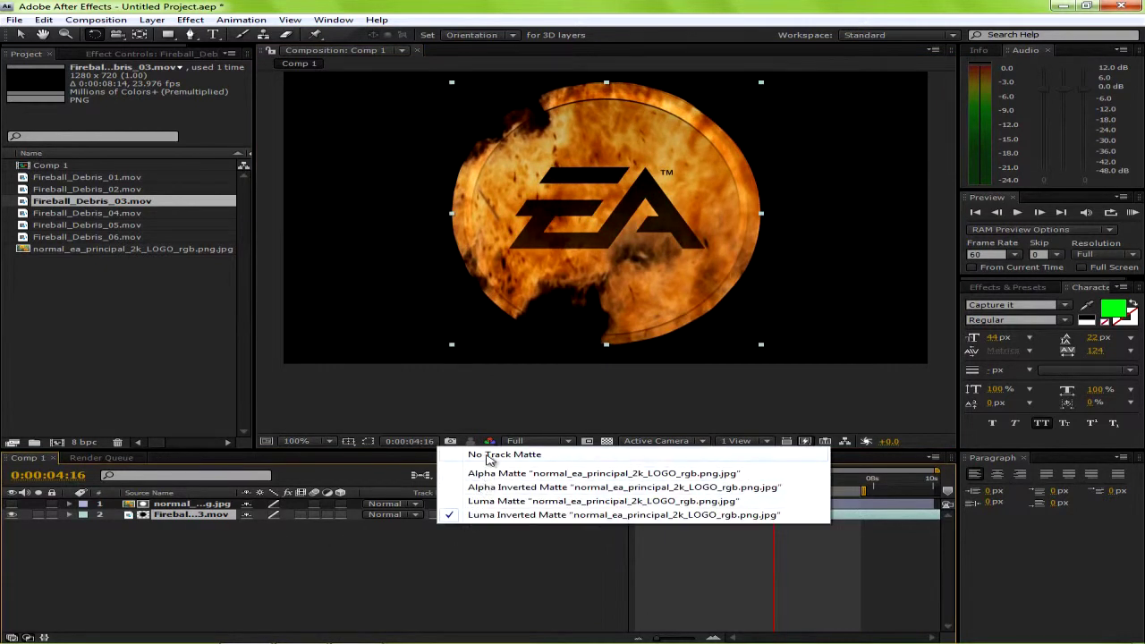
pyautogui.click(470, 419)
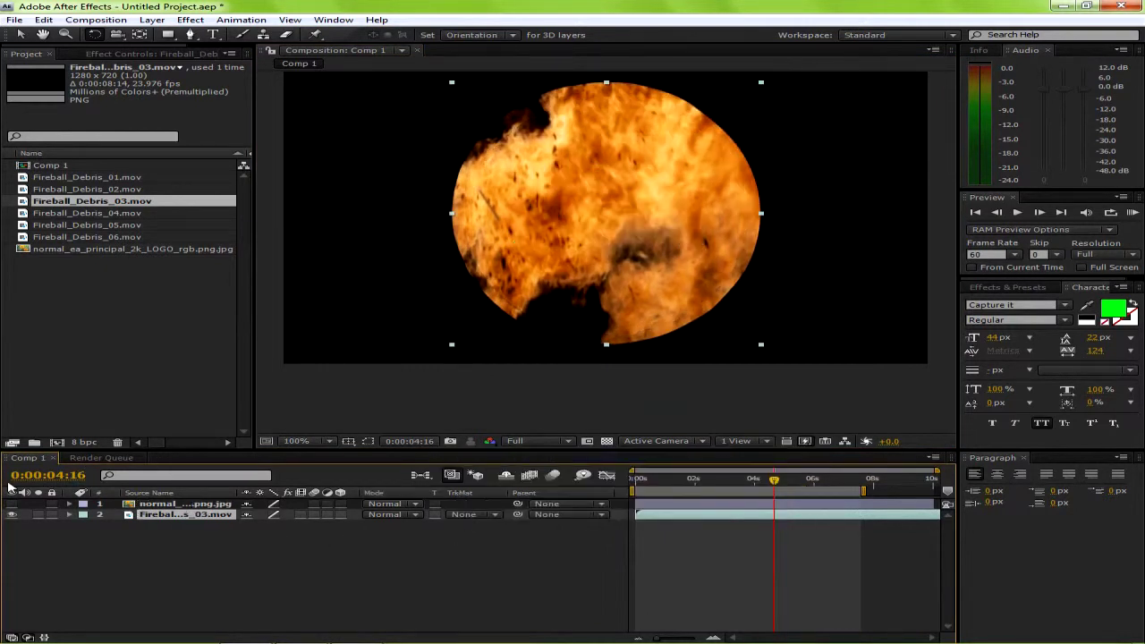
pyautogui.click(184, 516)
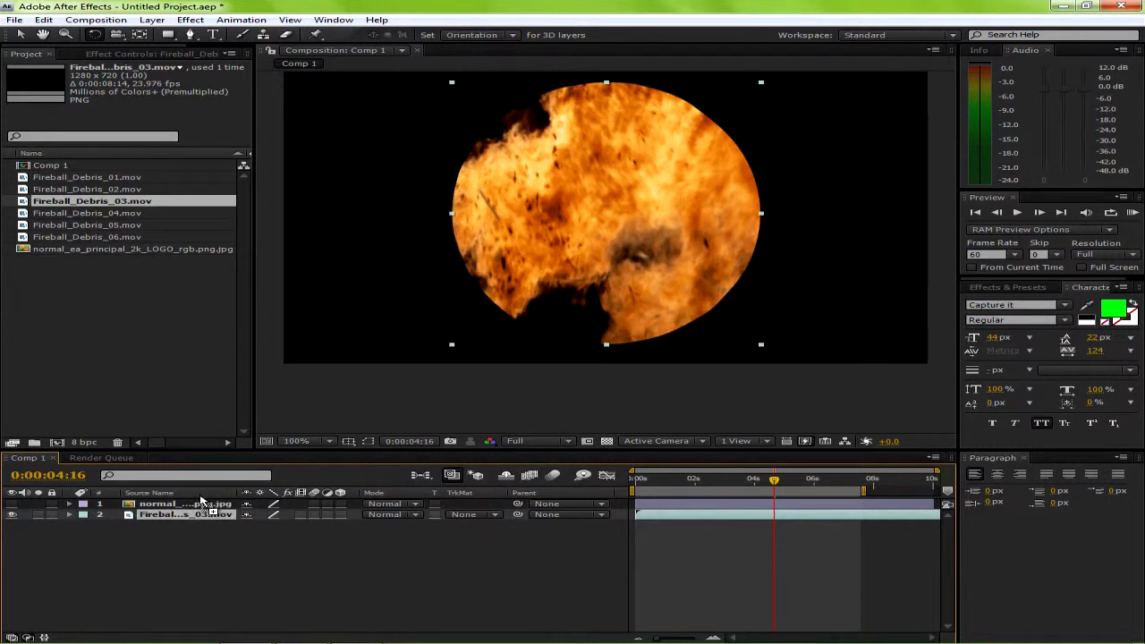
pyautogui.moveTo(168, 523); pyautogui.dragTo(184, 501)
# Make the EA logo layer visible and rotate the fireball layer counterclockwise over it.
pyautogui.click(20, 519)
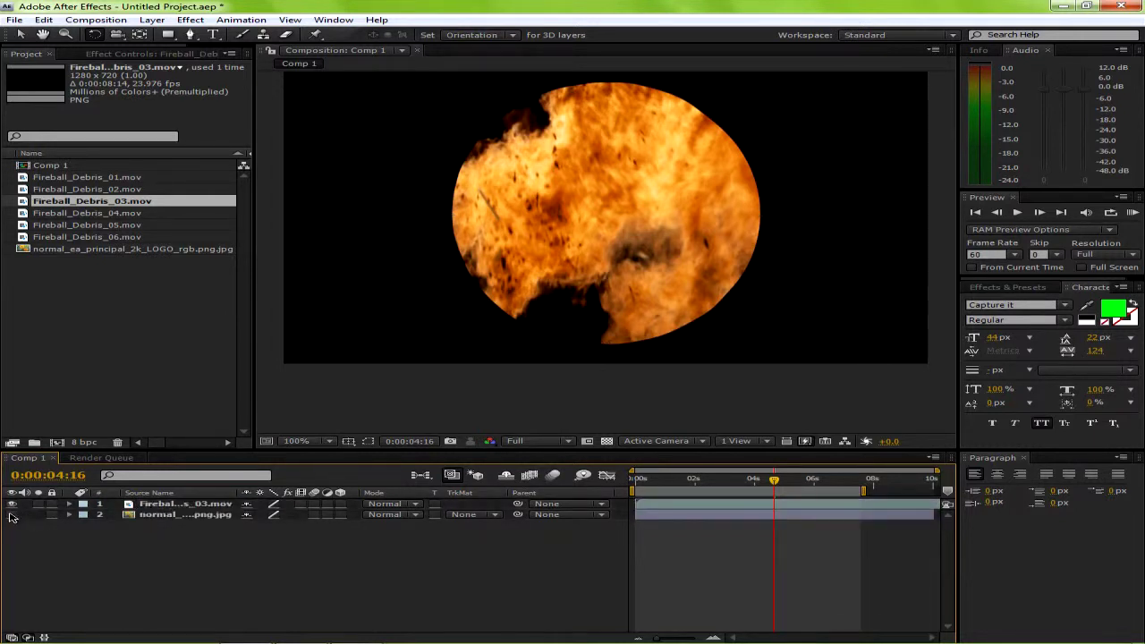
pyautogui.moveTo(722, 322); pyautogui.dragTo(875, 222)
pyautogui.click(20, 34)
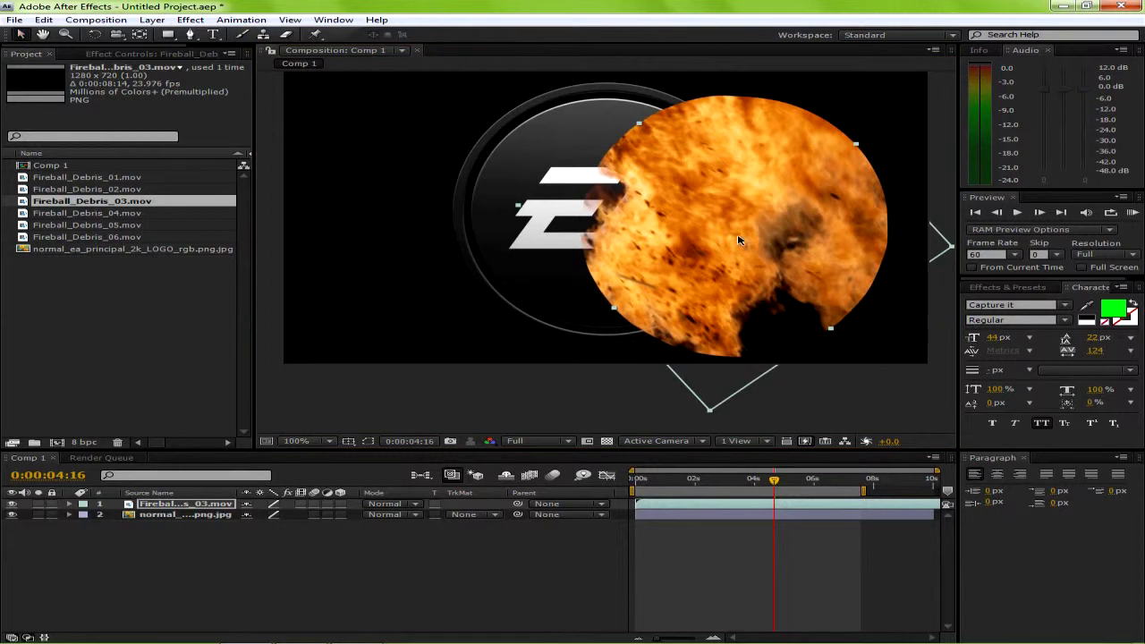
# Expand both layers' properties and delete the mask from the Fireball_Debris_03 layer.
pyautogui.click(70, 515)
pyautogui.click(85, 525)
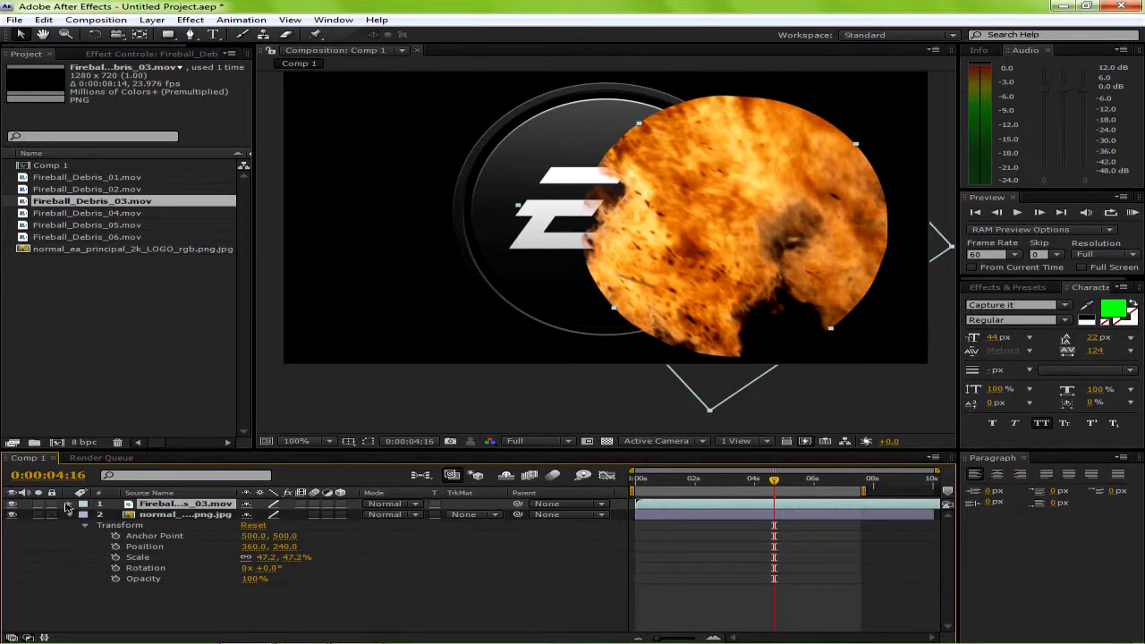
pyautogui.click(69, 505)
pyautogui.click(85, 523)
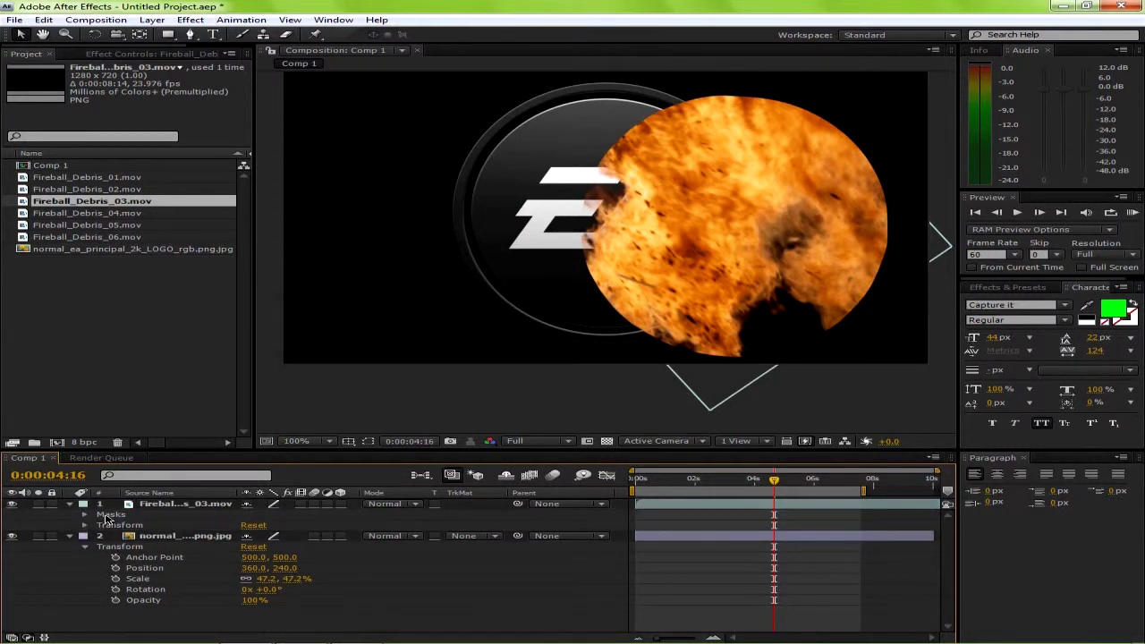
pyautogui.click(101, 515)
pyautogui.press('Delete')
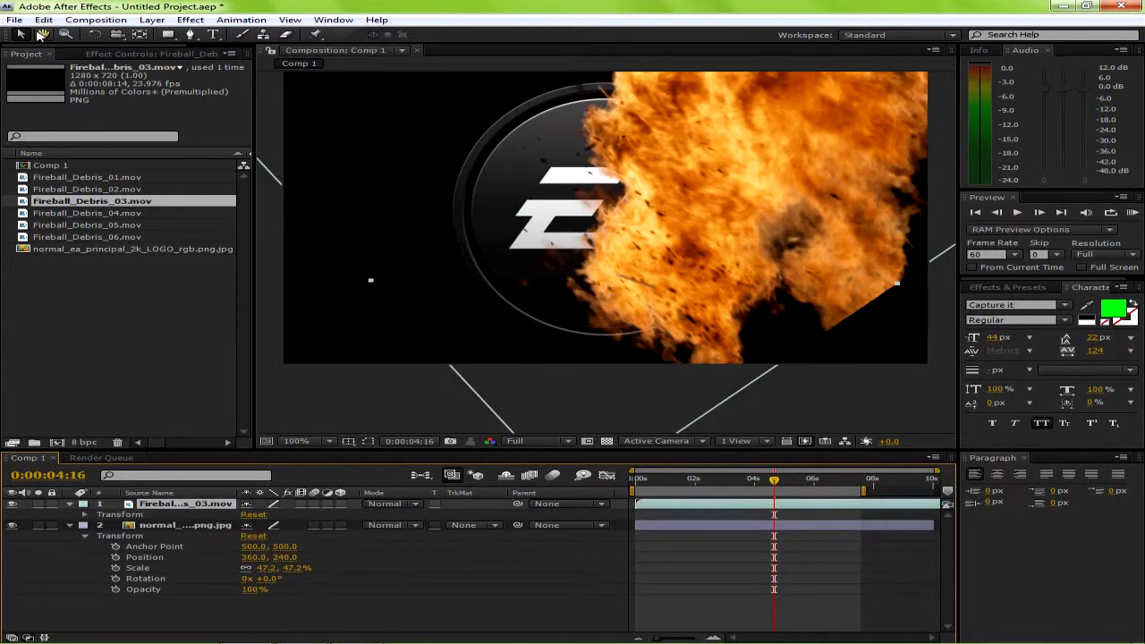
# Move the unmasked fireball layer over the EA logo and scale it down to fit the emblem more closely.
pyautogui.moveTo(739, 182); pyautogui.dragTo(614, 224)
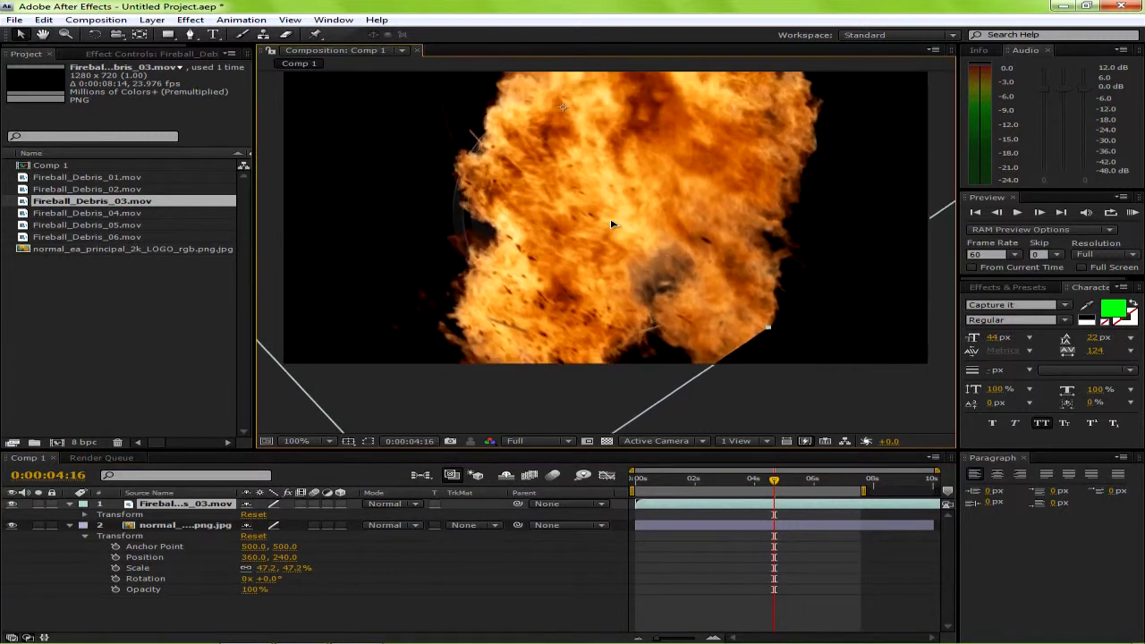
pyautogui.press(',')
pyautogui.press(',')
pyautogui.moveTo(624, 109); pyautogui.dragTo(604, 177)
pyautogui.press('.')
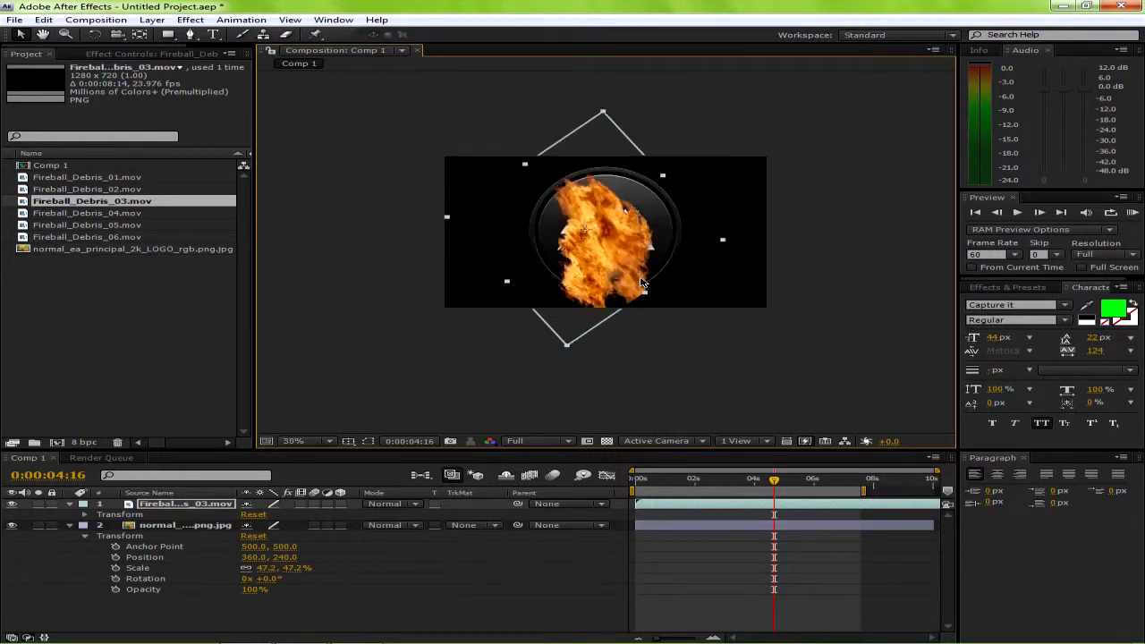
pyautogui.press('.')
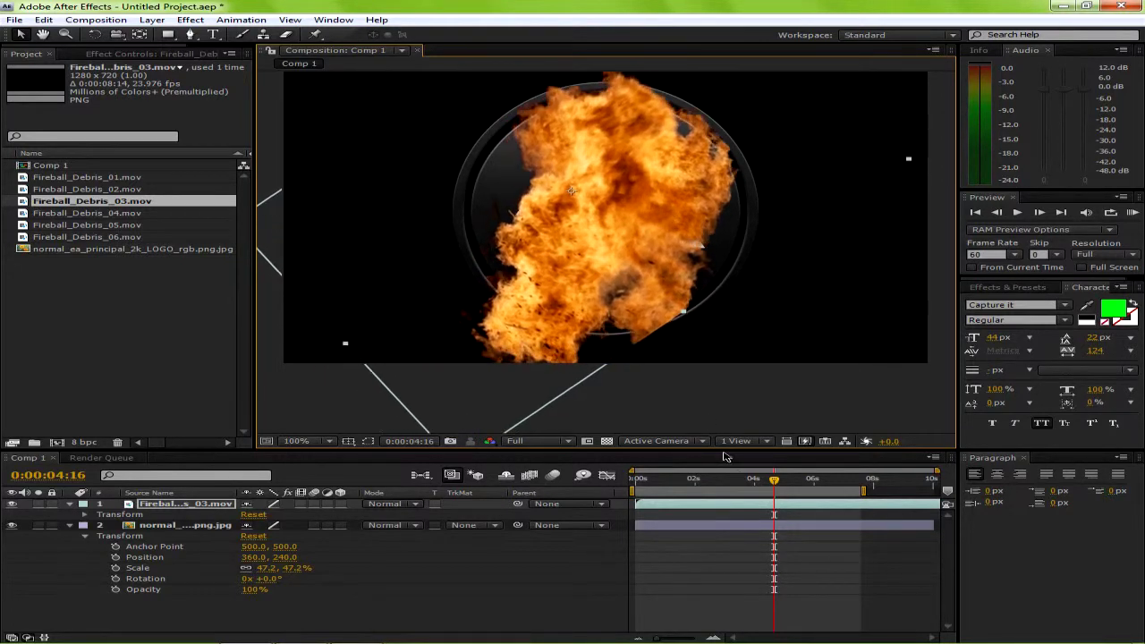
# At 0:00:02:22, move the fireball layer over the EA logo and rotate it further counterclockwise.
pyautogui.moveTo(774, 482); pyautogui.dragTo(721, 481)
pyautogui.moveTo(578, 337); pyautogui.dragTo(632, 265)
pyautogui.press(',')
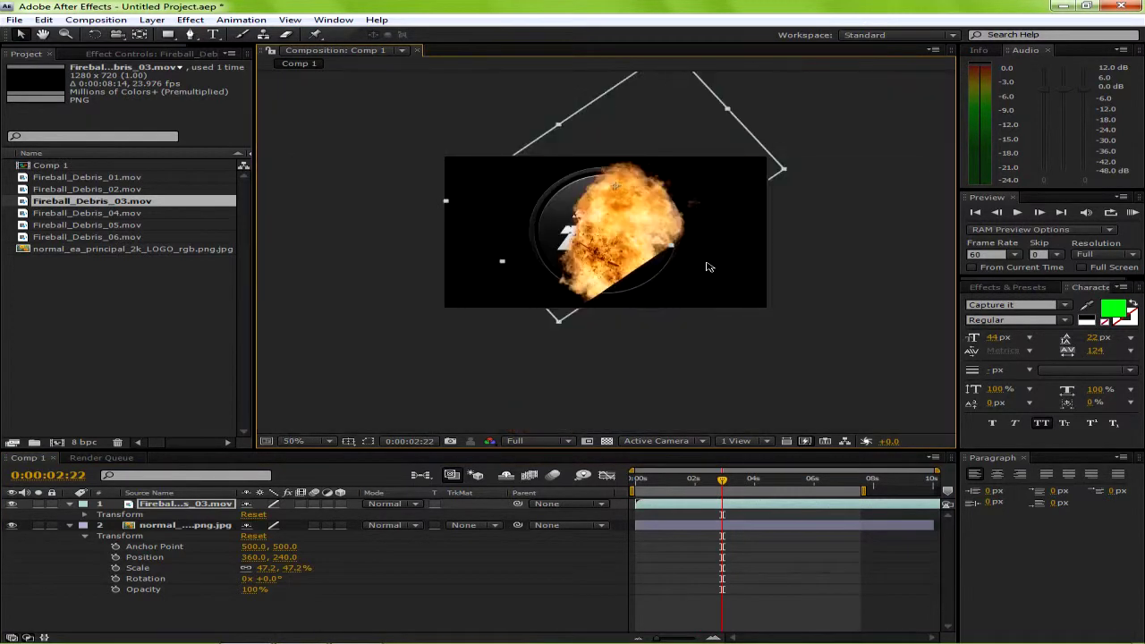
pyautogui.click(94, 37)
pyautogui.click(768, 110)
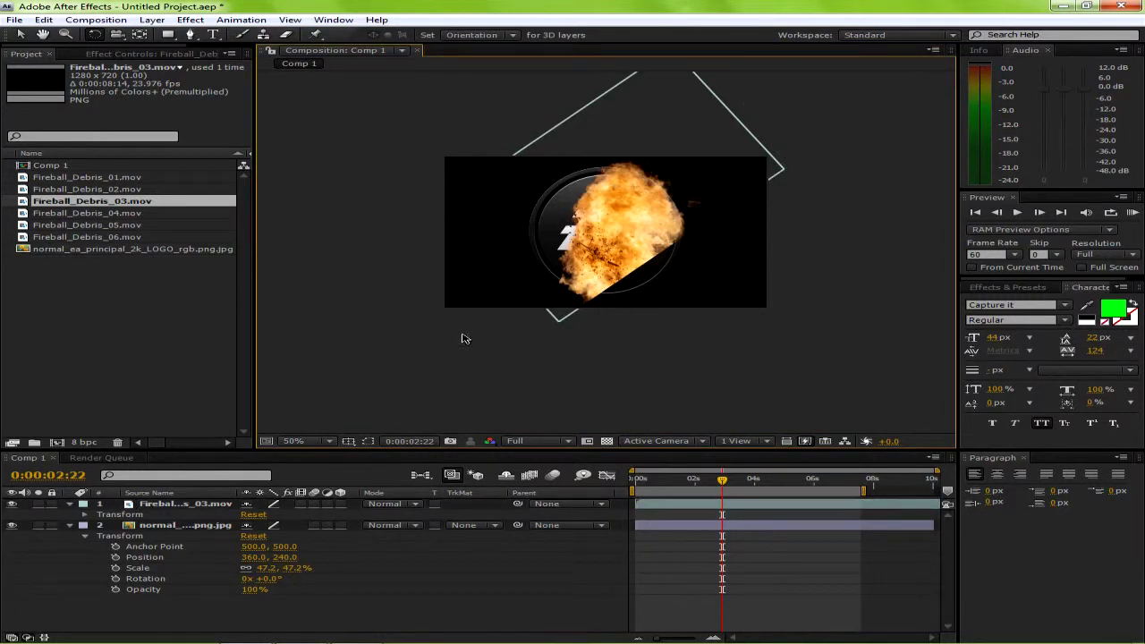
pyautogui.click(170, 504)
pyautogui.moveTo(783, 168); pyautogui.dragTo(715, 125)
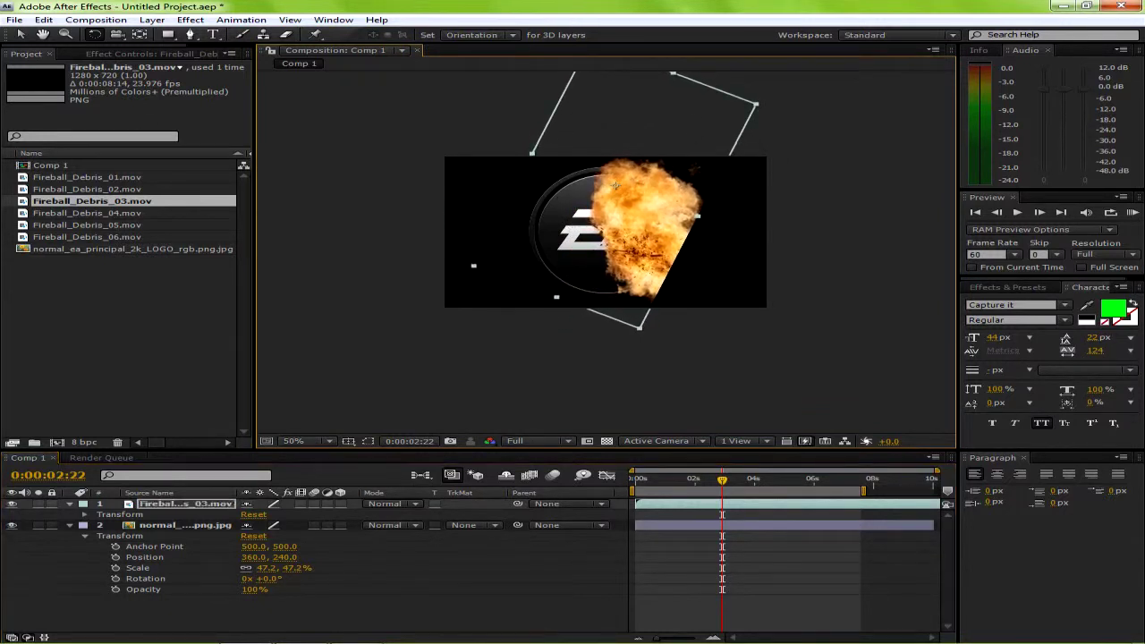
# Reposition the rotated fireball layer back over the EA emblem.
pyautogui.click(20, 36)
pyautogui.moveTo(680, 224)
pyautogui.mouseDown()
pyautogui.moveTo(608, 245)
pyautogui.moveTo(633, 227)
pyautogui.moveTo(688, 231)
pyautogui.mouseUp()
pyautogui.moveTo(637, 266); pyautogui.dragTo(624, 260)
pyautogui.scroll(2, 683, 232)
pyautogui.scroll(-4, 632, 163)
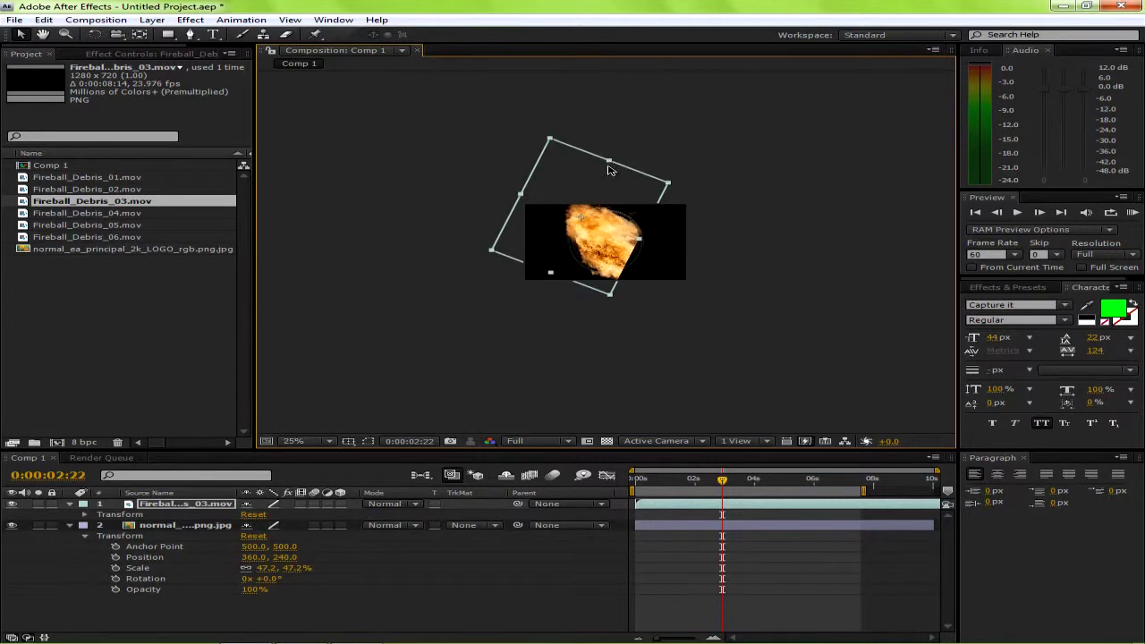
# Resize the fireball layer's width and height and shift it to cover more of the EA emblem.
pyautogui.moveTo(608, 166); pyautogui.dragTo(605, 172)
pyautogui.moveTo(638, 239); pyautogui.dragTo(647, 244)
pyautogui.moveTo(539, 143); pyautogui.dragTo(562, 163)
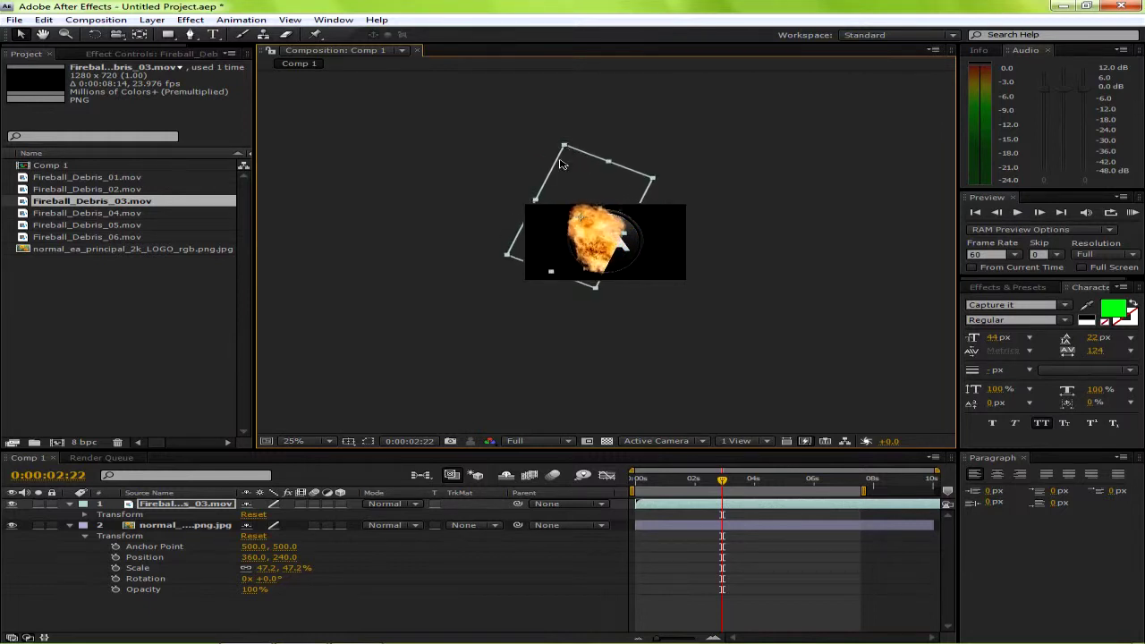
pyautogui.moveTo(608, 257); pyautogui.dragTo(612, 262)
pyautogui.scroll(1, 663, 235)
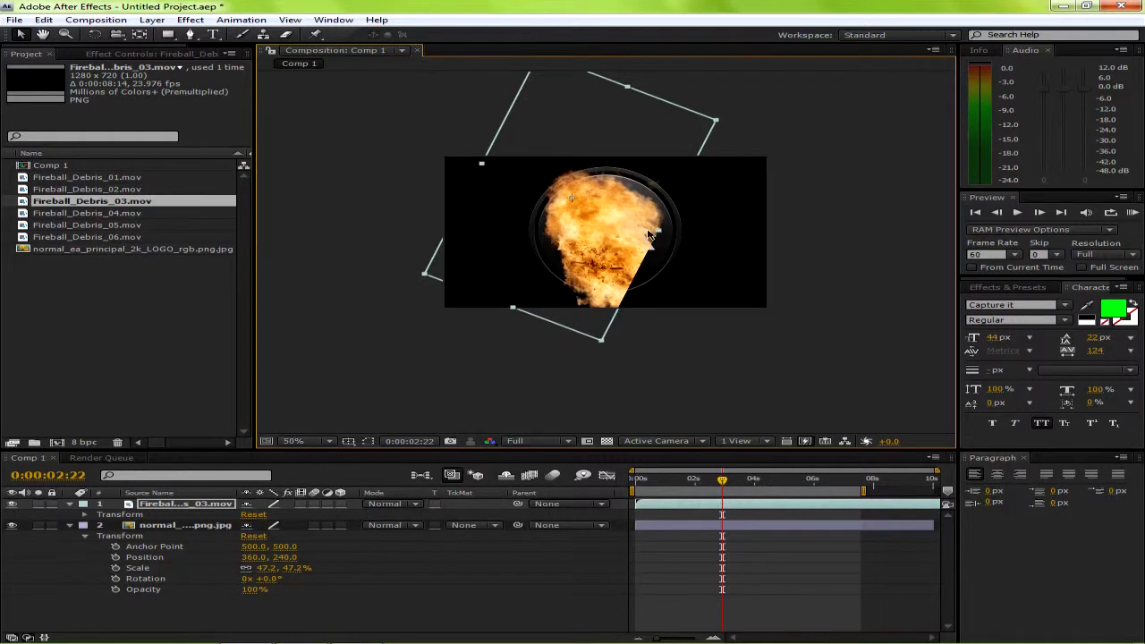
pyautogui.moveTo(660, 234); pyautogui.dragTo(680, 238)
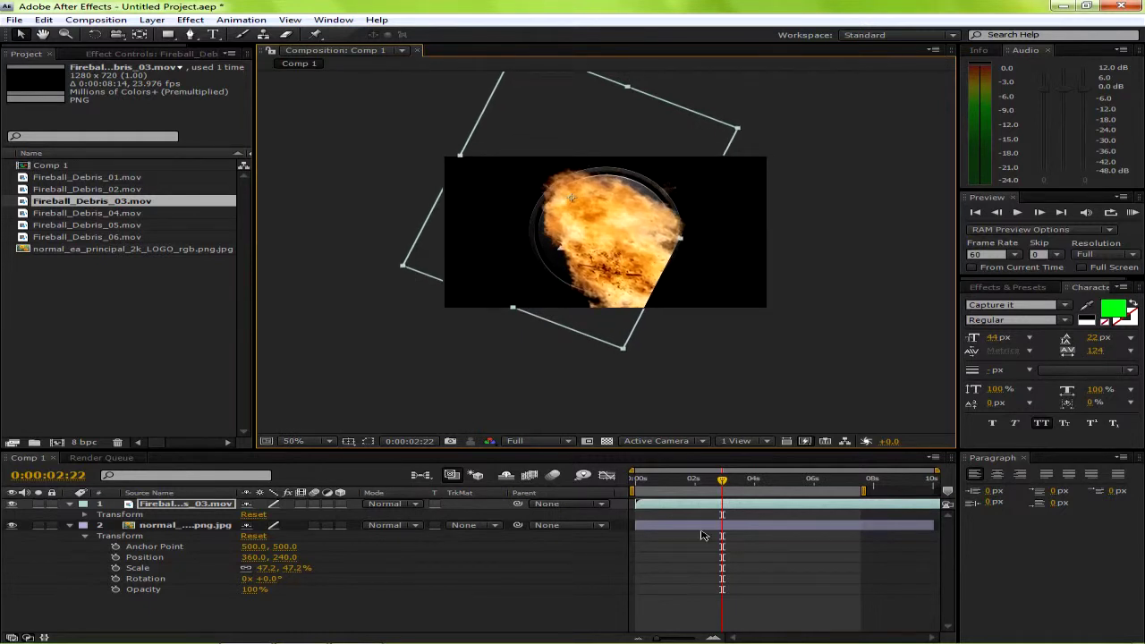
# At 0:00:03:18, stretch and reposition the fireball layer to cover the whole emblem, and preview the composition from the start.
pyautogui.moveTo(722, 483)
pyautogui.mouseDown()
pyautogui.moveTo(762, 488)
pyautogui.moveTo(748, 483)
pyautogui.mouseUp()
pyautogui.moveTo(459, 158)
pyautogui.mouseDown()
pyautogui.moveTo(449, 159)
pyautogui.moveTo(460, 156)
pyautogui.mouseUp()
pyautogui.moveTo(512, 310); pyautogui.dragTo(476, 322)
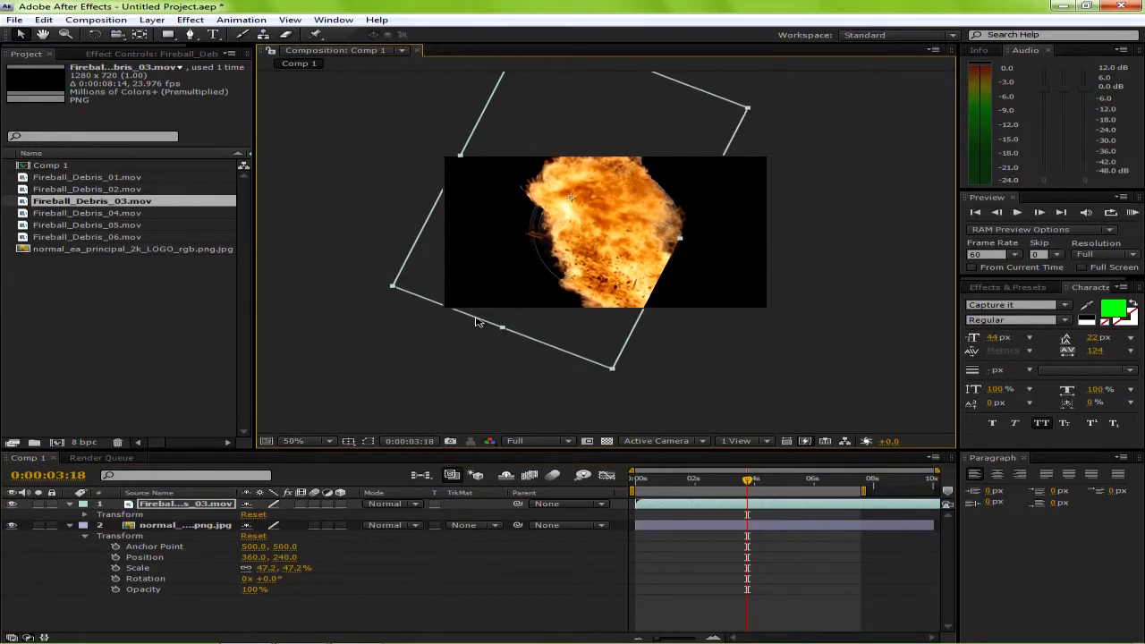
pyautogui.moveTo(641, 269); pyautogui.dragTo(695, 231)
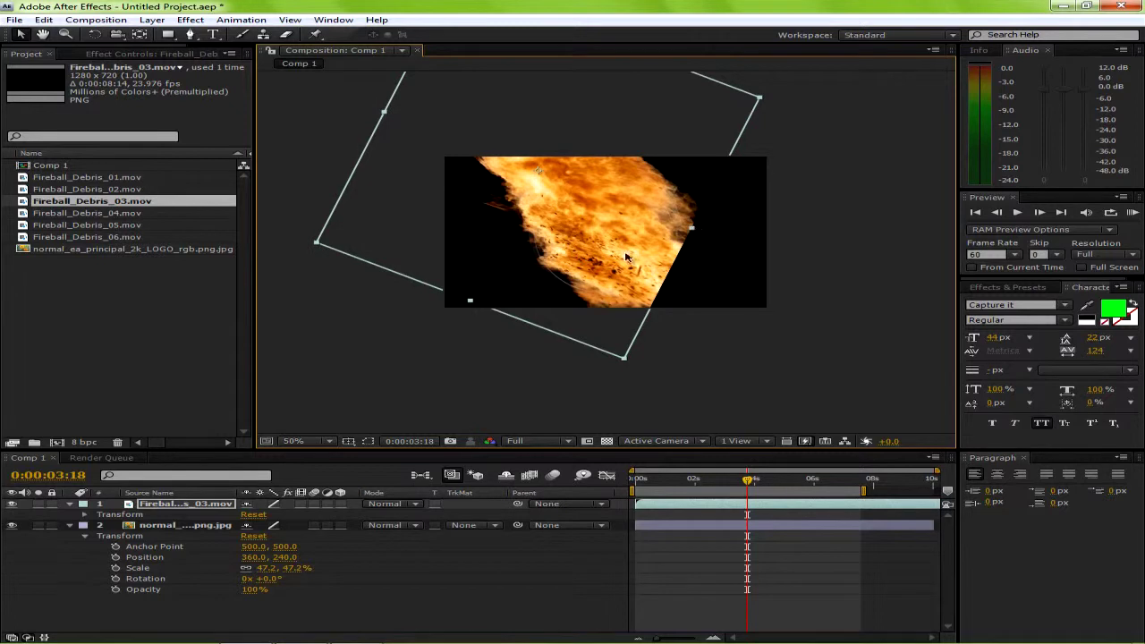
pyautogui.moveTo(600, 269); pyautogui.dragTo(586, 256)
pyautogui.moveTo(677, 220); pyautogui.dragTo(691, 230)
pyautogui.moveTo(751, 483); pyautogui.dragTo(635, 483)
pyautogui.press('space')
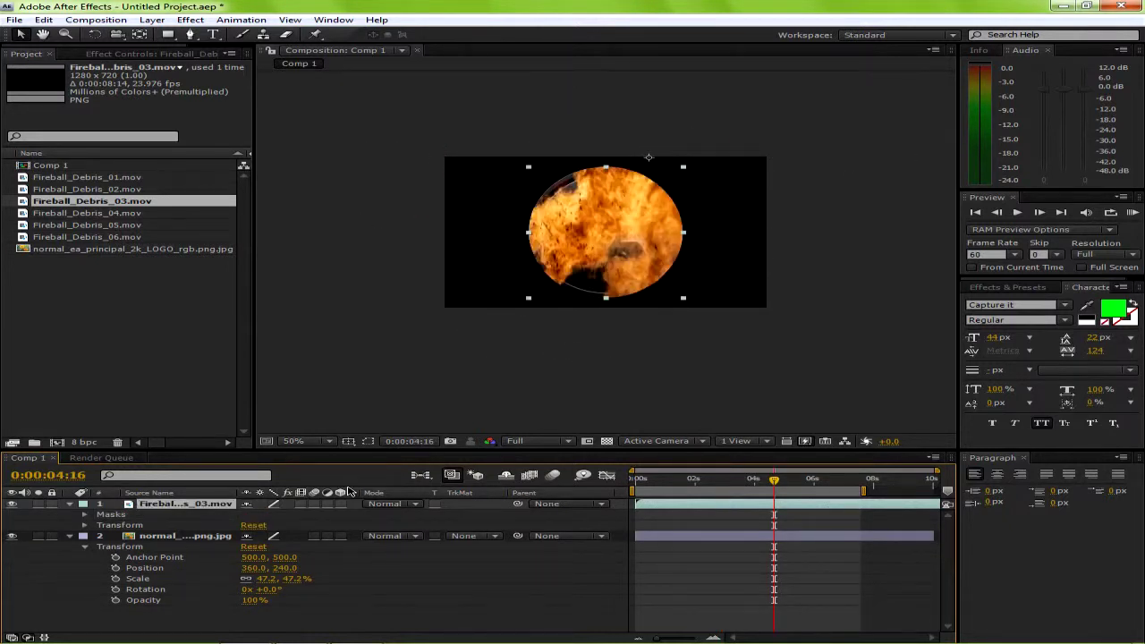
# Undo the fireball edits back to the masked Luma Inverted matte setup and collapse both layers' properties.
pyautogui.press('F2')
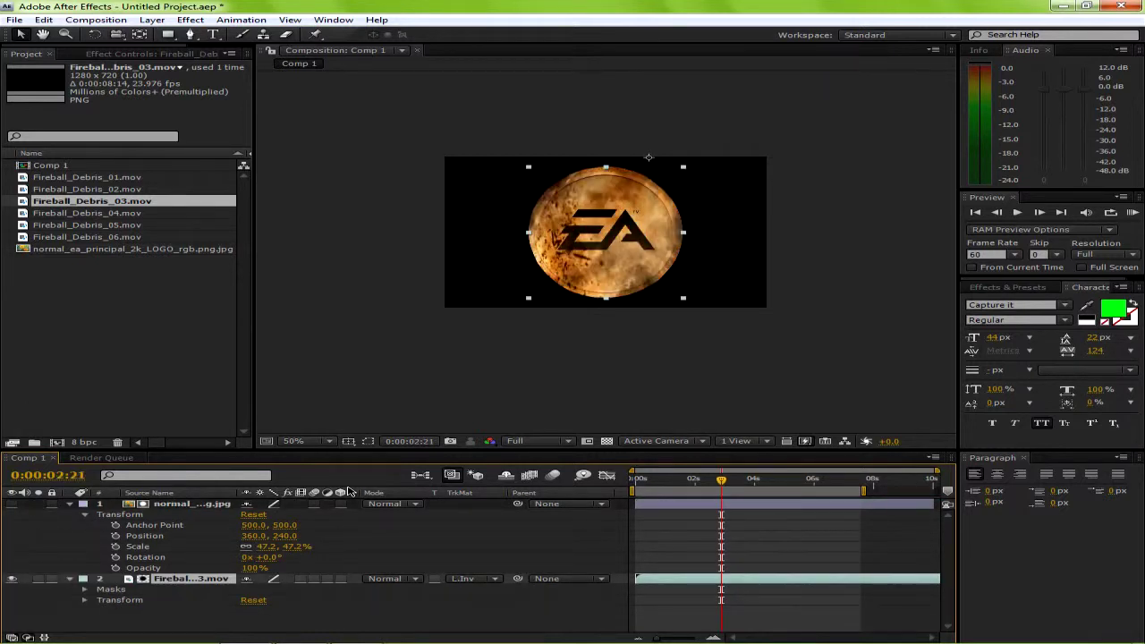
pyautogui.click(71, 506)
pyautogui.click(71, 505)
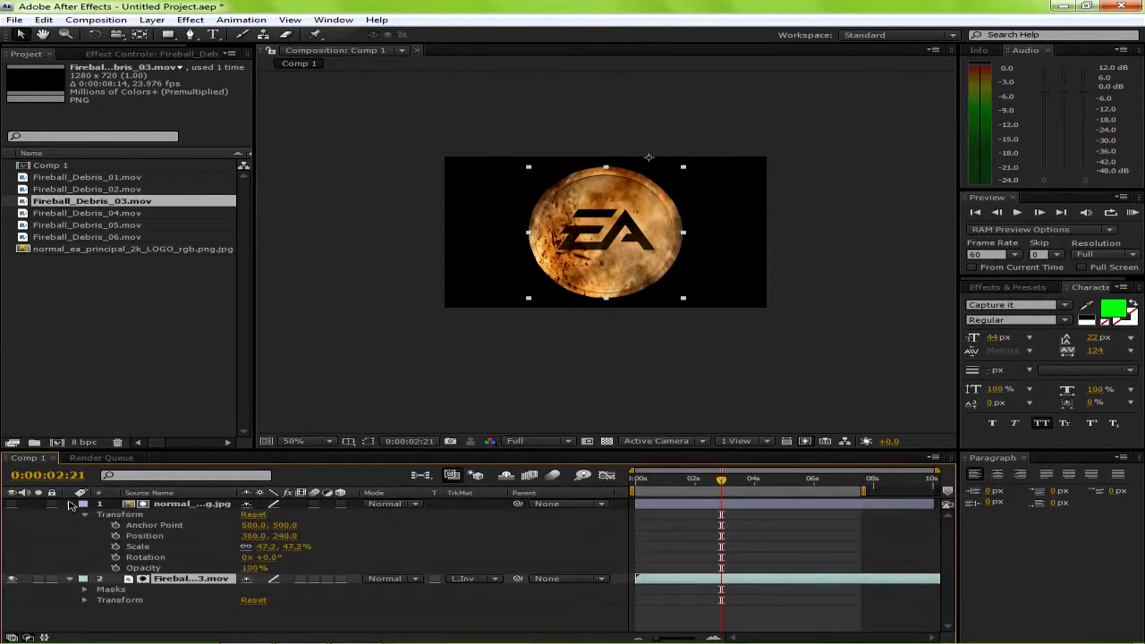
pyautogui.click(72, 506)
pyautogui.click(71, 515)
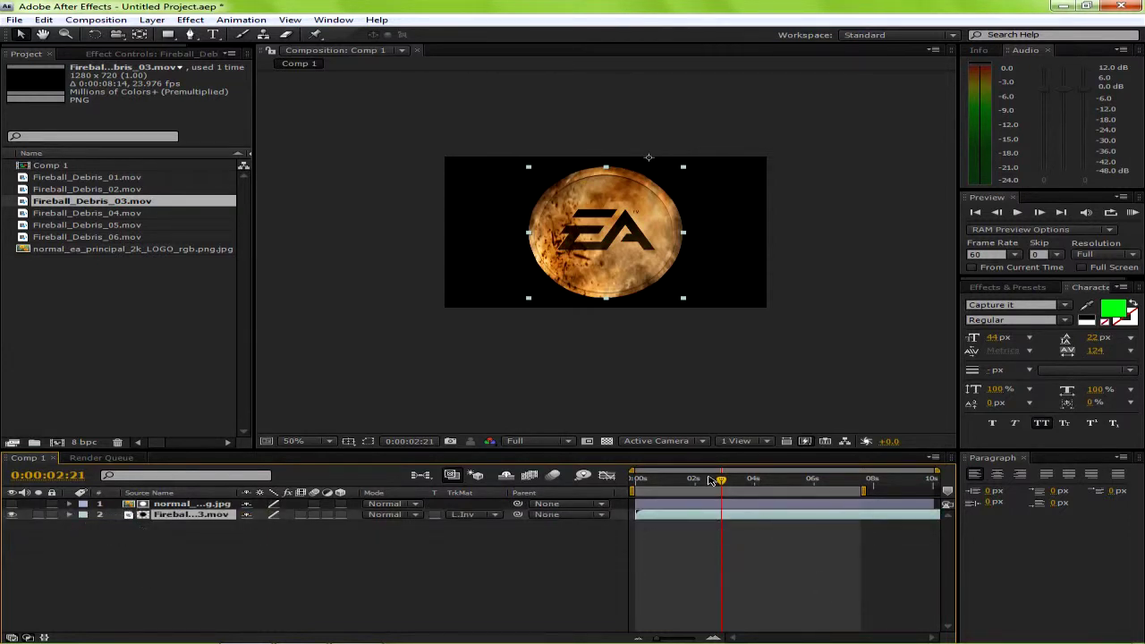
# Preview the explosion matted by the EA logo and return to the start of the composition.
pyautogui.moveTo(727, 481); pyautogui.dragTo(797, 481)
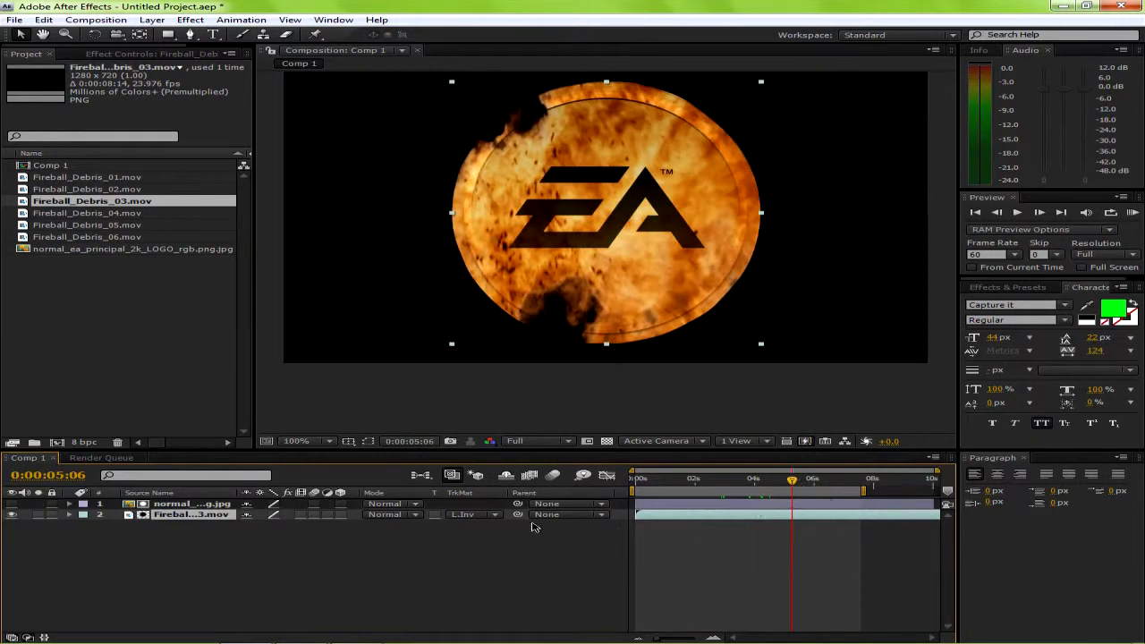
pyautogui.press('space')
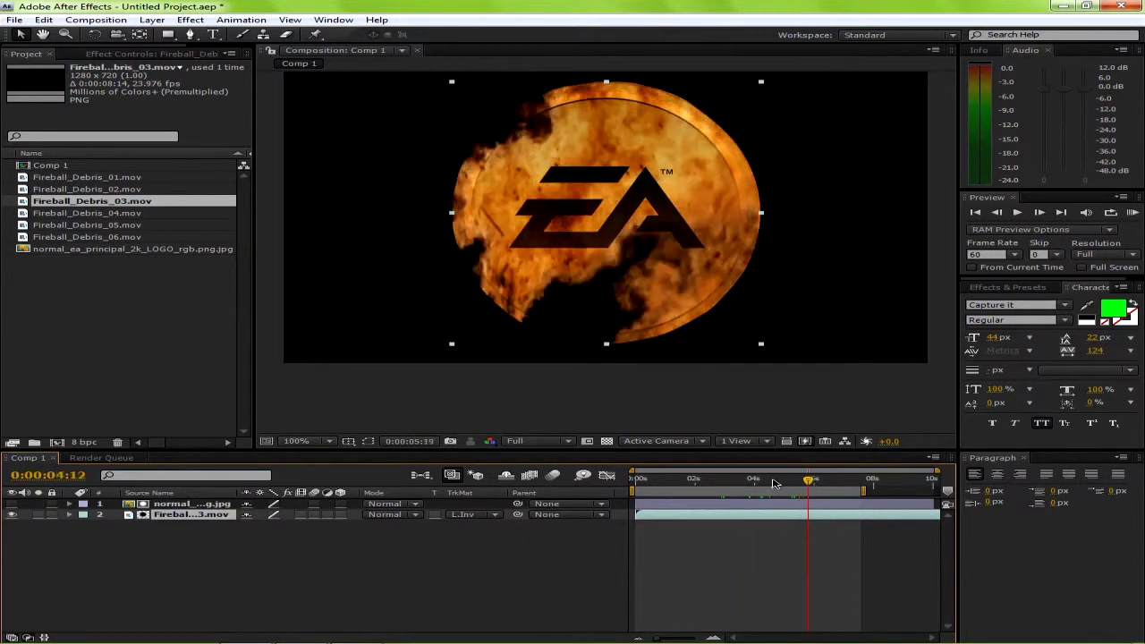
pyautogui.press('Home')
# Import the Texture_05 image from the Grunge_Textures folder inside 20. Textures.
pyautogui.click(15, 20)
pyautogui.moveTo(158, 223)
pyautogui.click(318, 225)
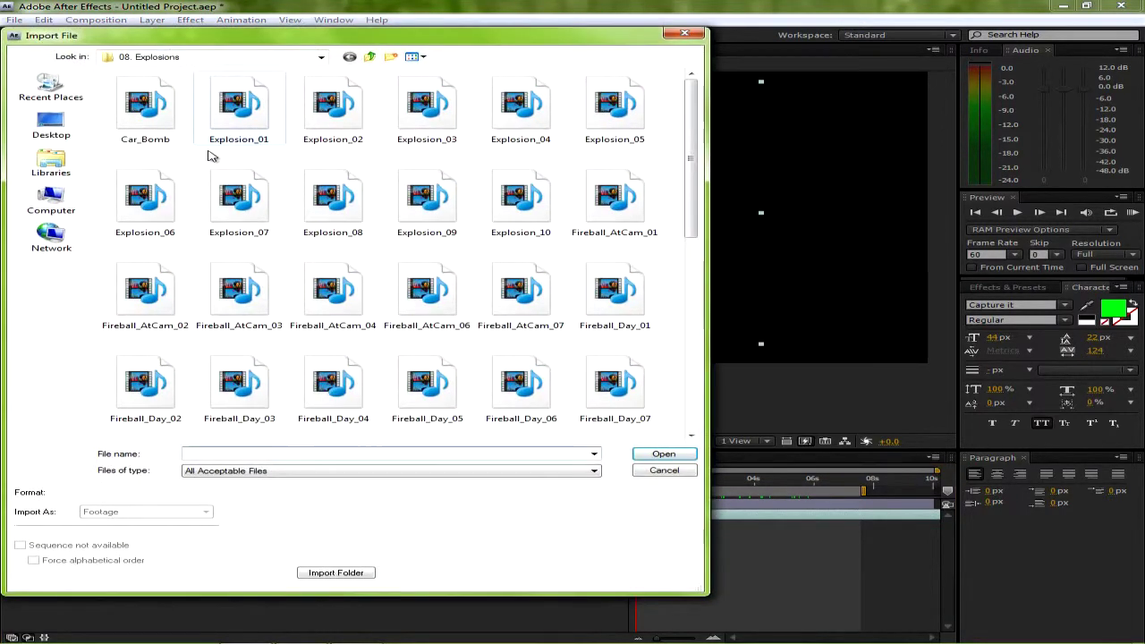
pyautogui.click(372, 57)
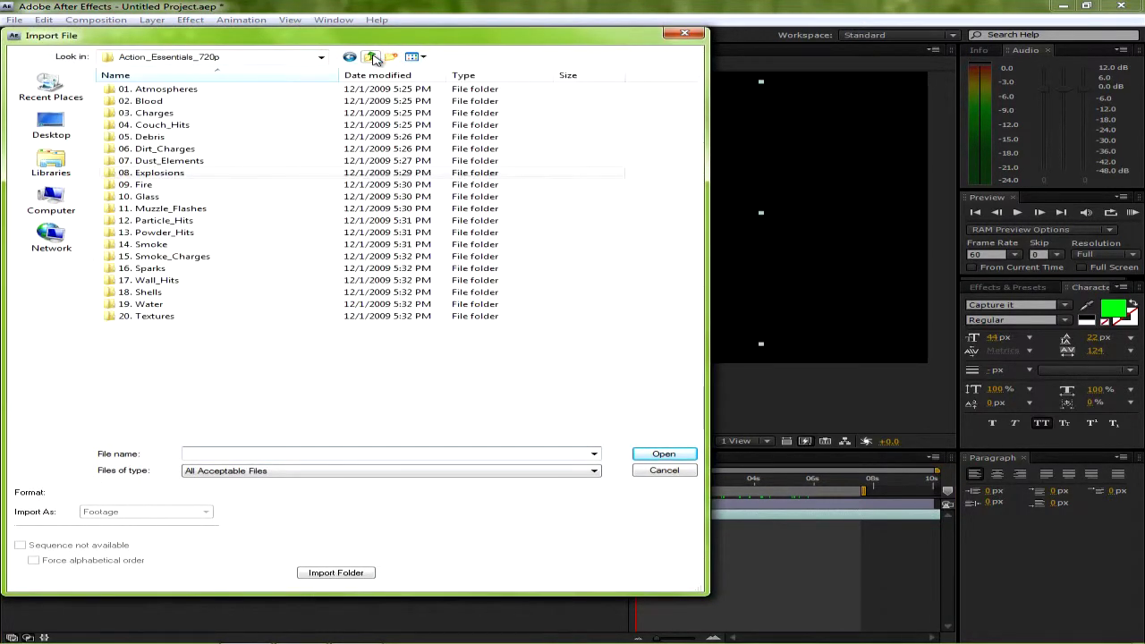
pyautogui.doubleClick(152, 317)
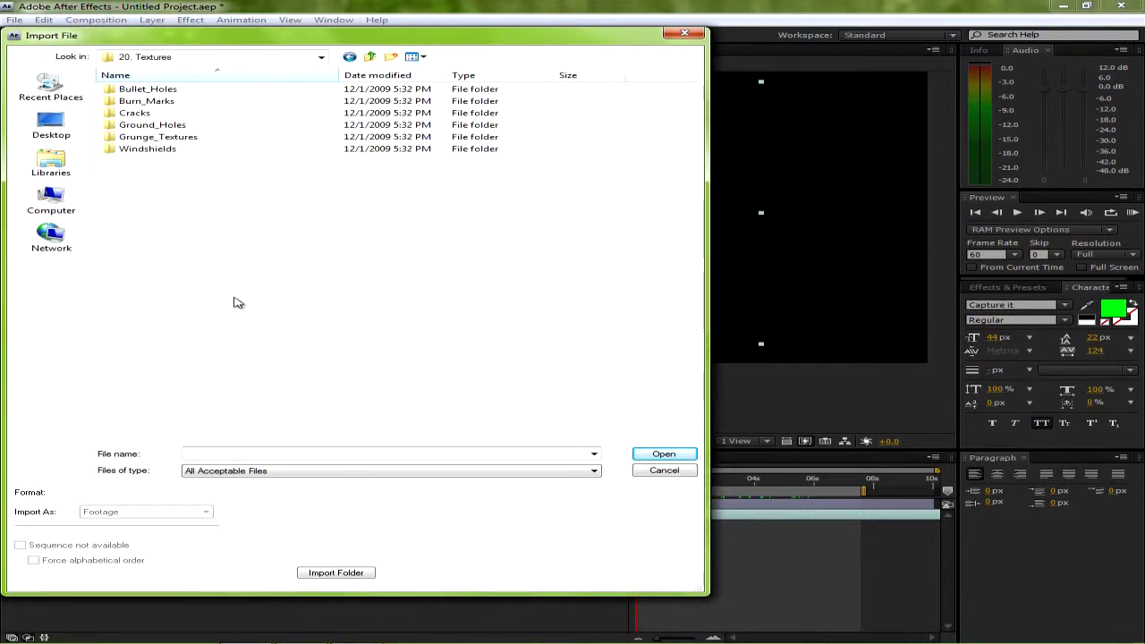
pyautogui.doubleClick(183, 140)
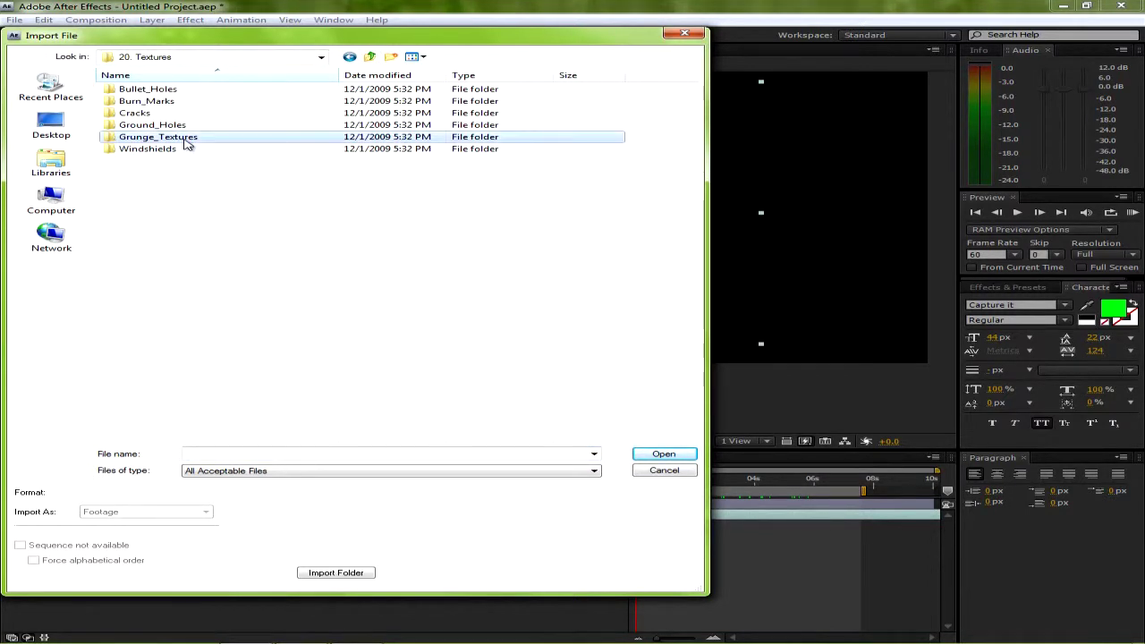
pyautogui.click(433, 133)
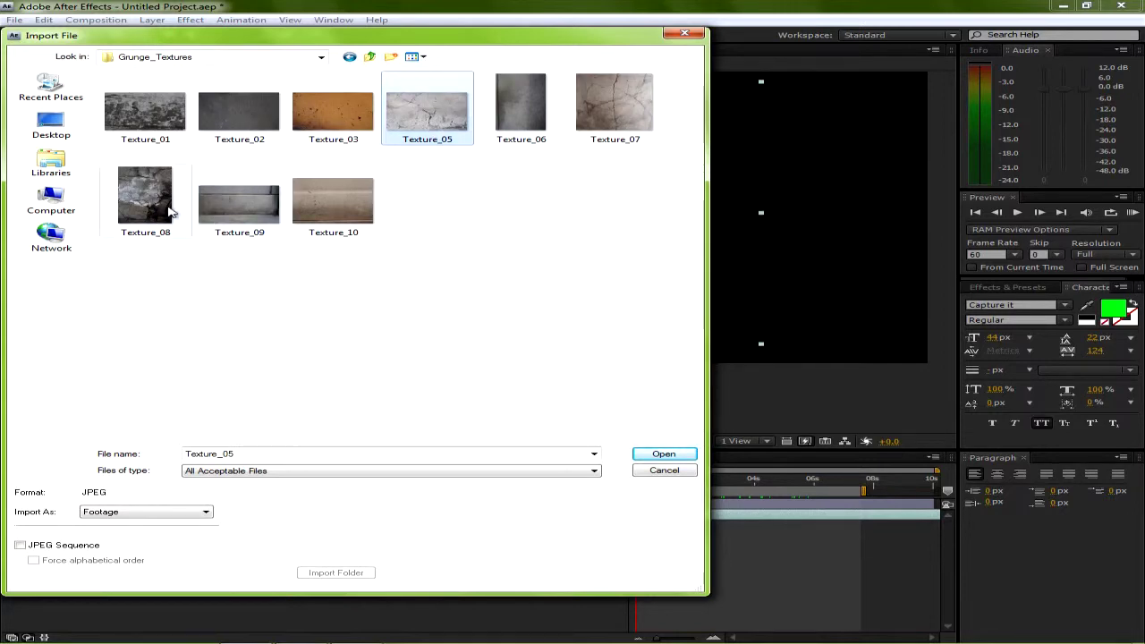
pyautogui.doubleClick(435, 119)
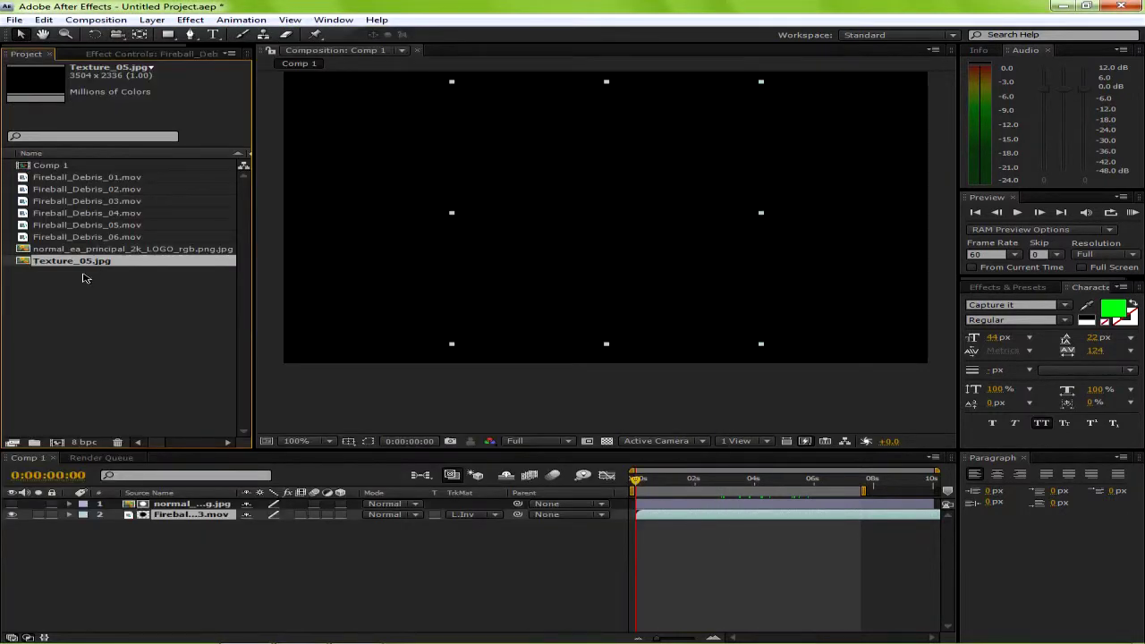
# Add Texture_05.jpg to the composition and place it as the bottom layer beneath the fireball.
pyautogui.moveTo(563, 262); pyautogui.dragTo(616, 223)
pyautogui.scroll(-4, 690, 248)
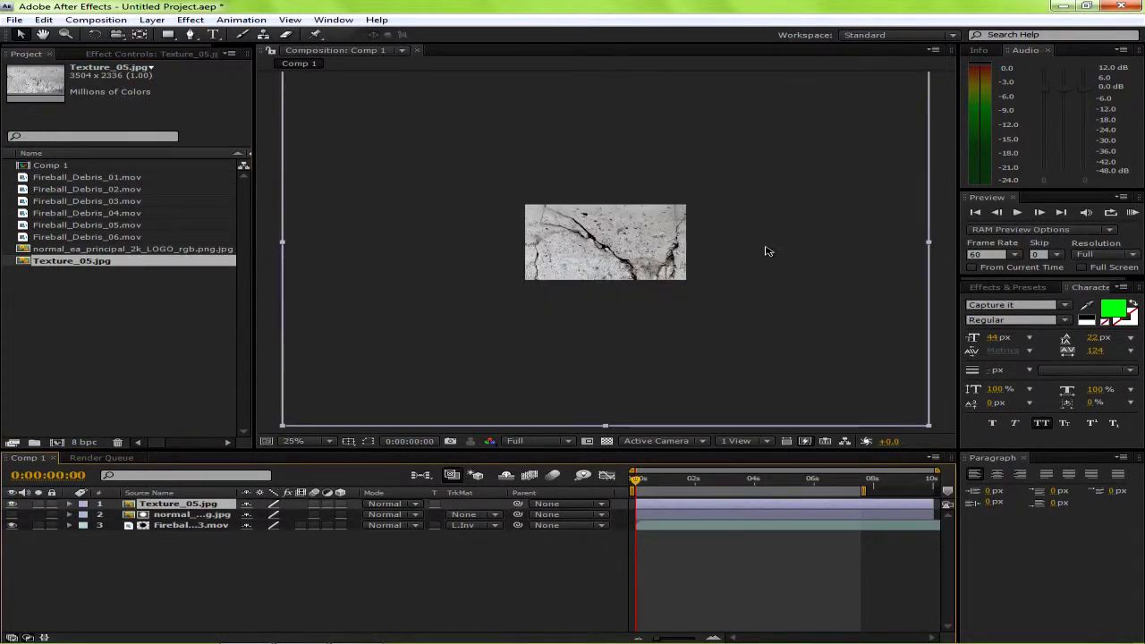
pyautogui.moveTo(180, 512); pyautogui.dragTo(179, 542)
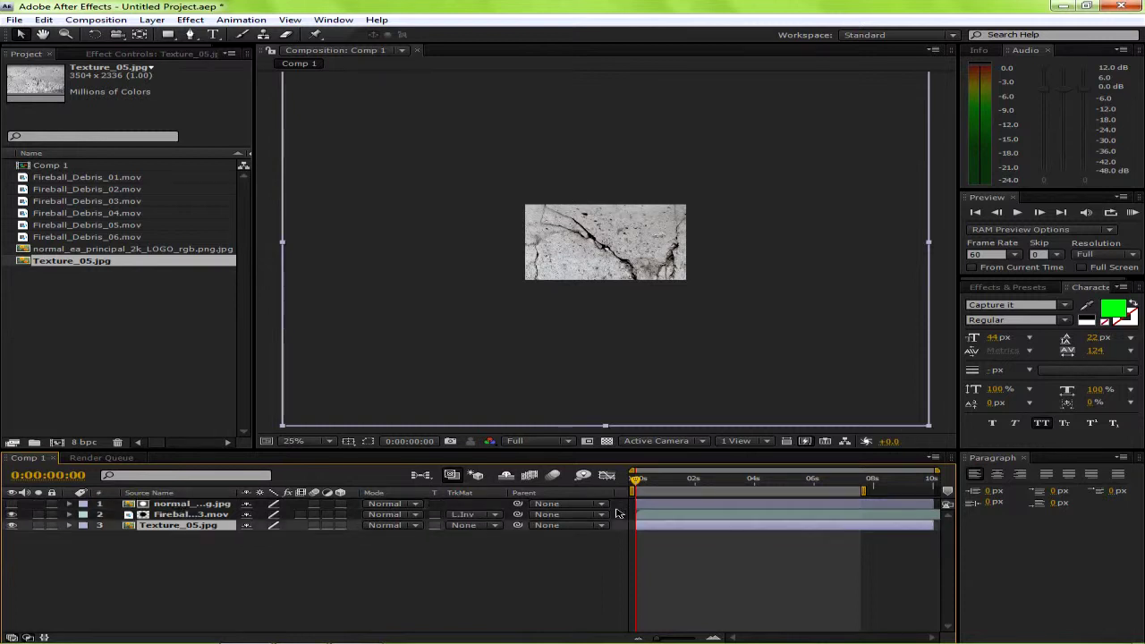
# Scale the Texture_05 layer down around the composition frame and check it behind the explosion at 0:00:03:22.
pyautogui.moveTo(635, 480); pyautogui.dragTo(761, 484)
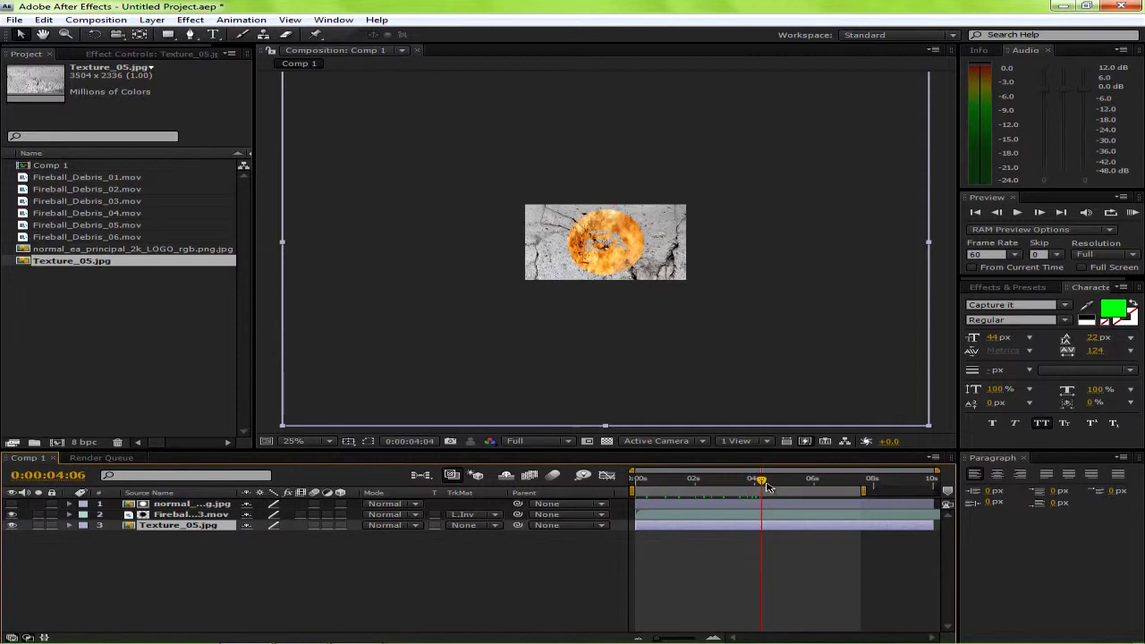
pyautogui.moveTo(928, 428); pyautogui.dragTo(756, 330)
pyautogui.scroll(2, 756, 331)
pyautogui.scroll(2, 756, 331)
pyautogui.scroll(-2, 735, 412)
pyautogui.moveTo(758, 484)
pyautogui.mouseDown()
pyautogui.moveTo(784, 481)
pyautogui.moveTo(754, 481)
pyautogui.mouseUp()
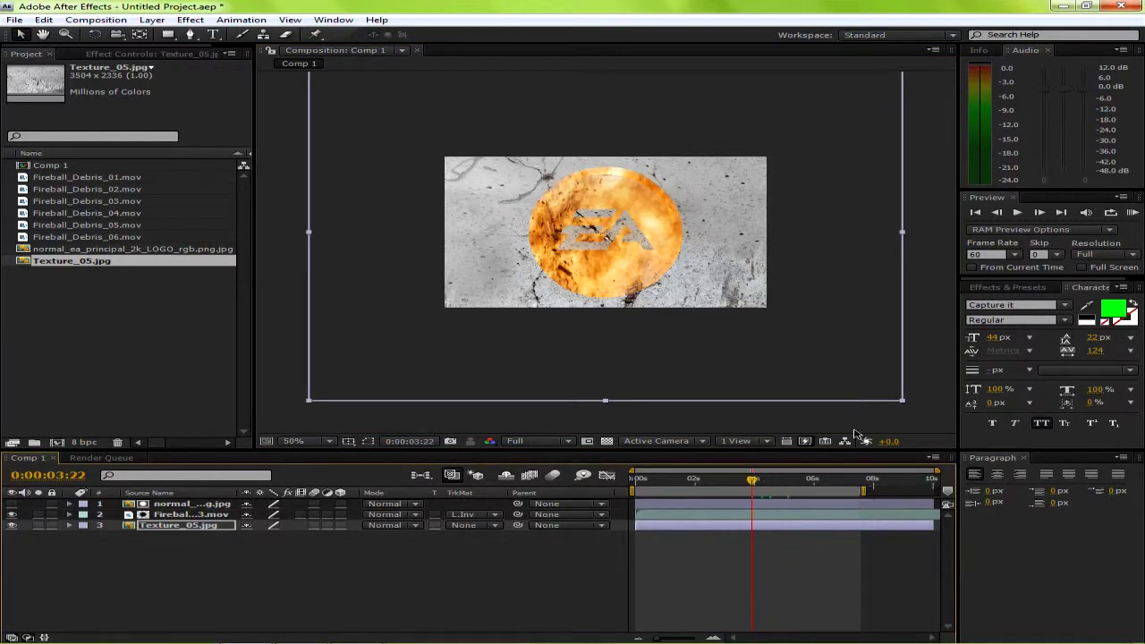
# Apply the Curves effect to the Texture_05 layer and shape the RGB curve to darken it with strong contrast.
pyautogui.click(189, 20)
pyautogui.moveTo(375, 138)
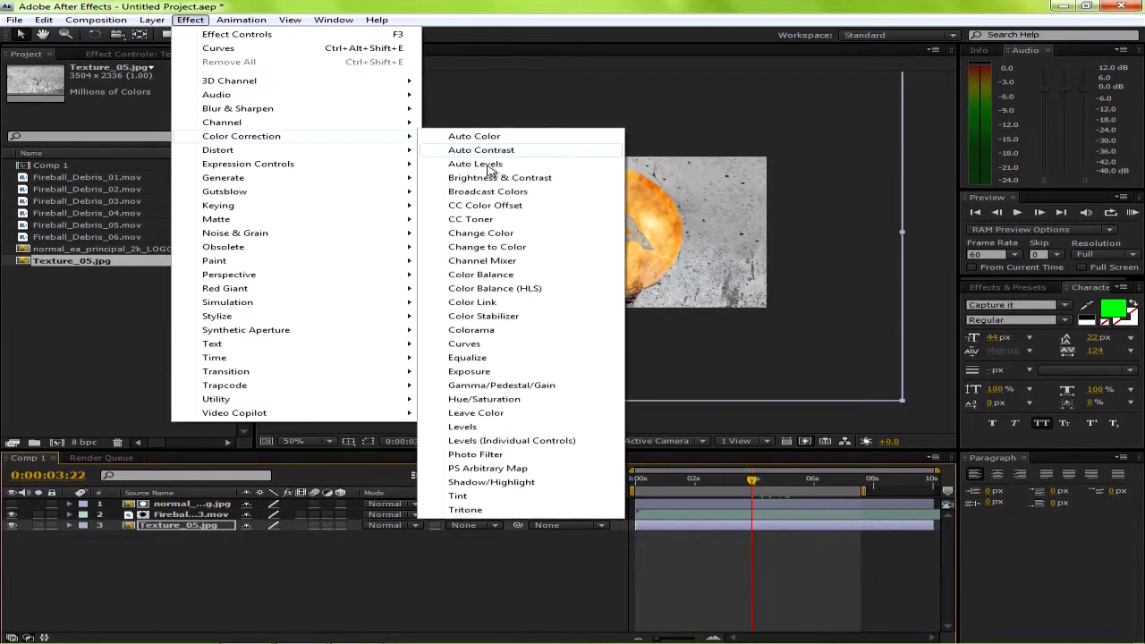
pyautogui.click(496, 344)
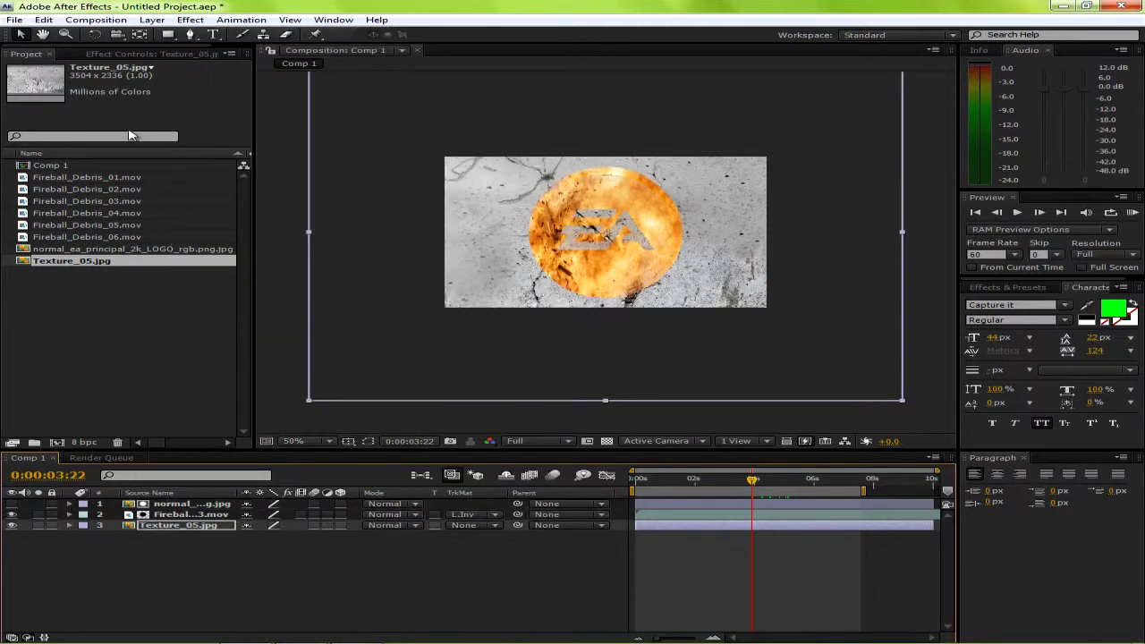
pyautogui.moveTo(92, 191); pyautogui.dragTo(116, 216)
pyautogui.moveTo(164, 173); pyautogui.dragTo(157, 165)
pyautogui.moveTo(115, 216); pyautogui.dragTo(129, 214)
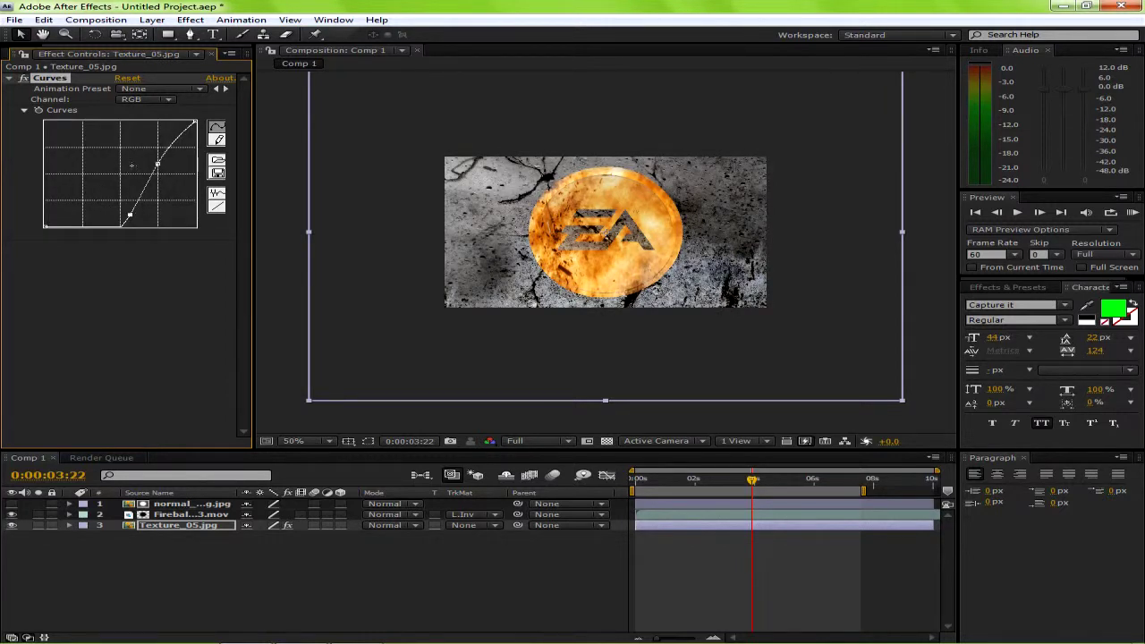
# At 0:00:02:08, scale the Texture_05 layer down further so it extends only slightly past the composition frame.
pyautogui.press('.')
pyautogui.moveTo(753, 480); pyautogui.dragTo(704, 484)
pyautogui.press(',')
pyautogui.press(',')
pyautogui.moveTo(755, 329); pyautogui.dragTo(710, 302)
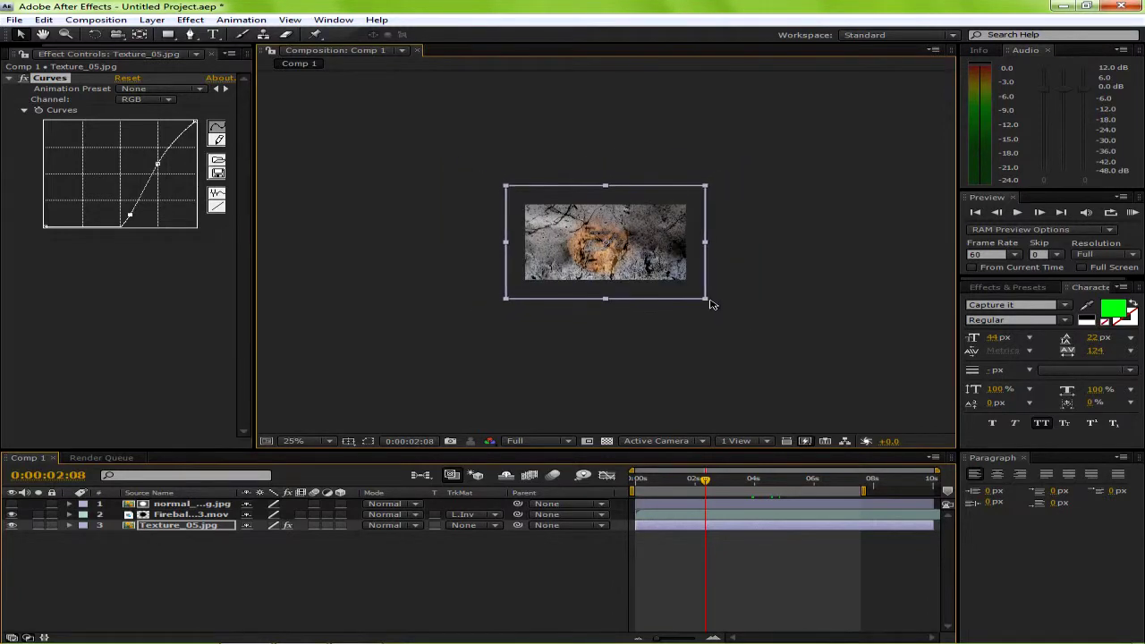
pyautogui.press('.')
pyautogui.press('.')
pyautogui.press('.')
pyautogui.press('.')
pyautogui.press(',')
pyautogui.press(',')
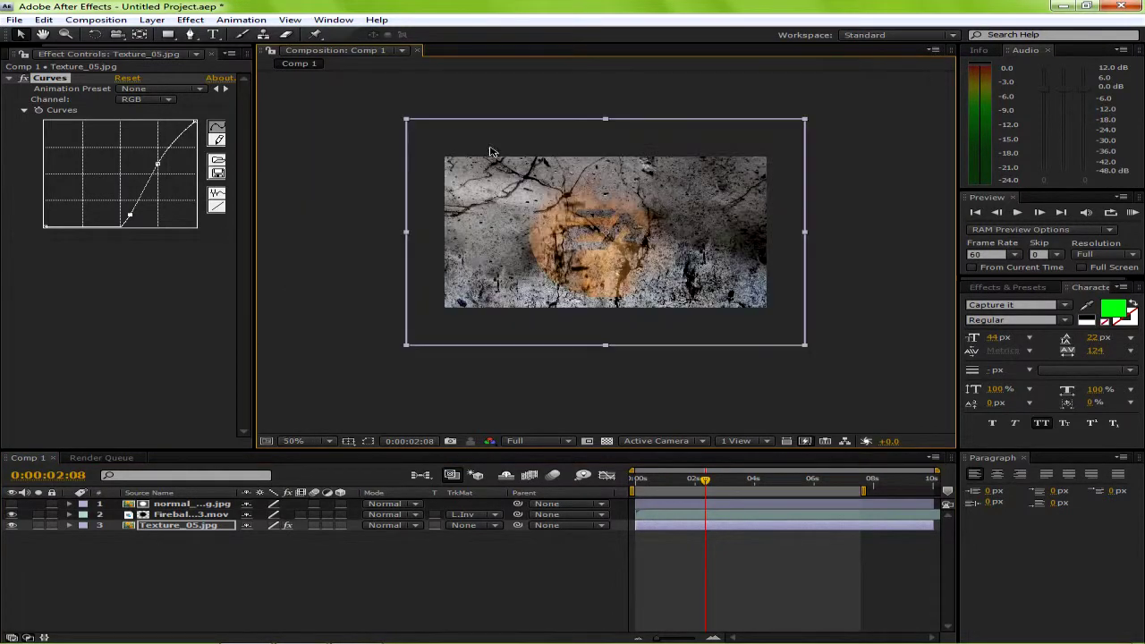
# Apply the Tint effect to the Texture_05 layer and try out its tint amount, leaving it at 100%.
pyautogui.click(189, 20)
pyautogui.moveTo(330, 140)
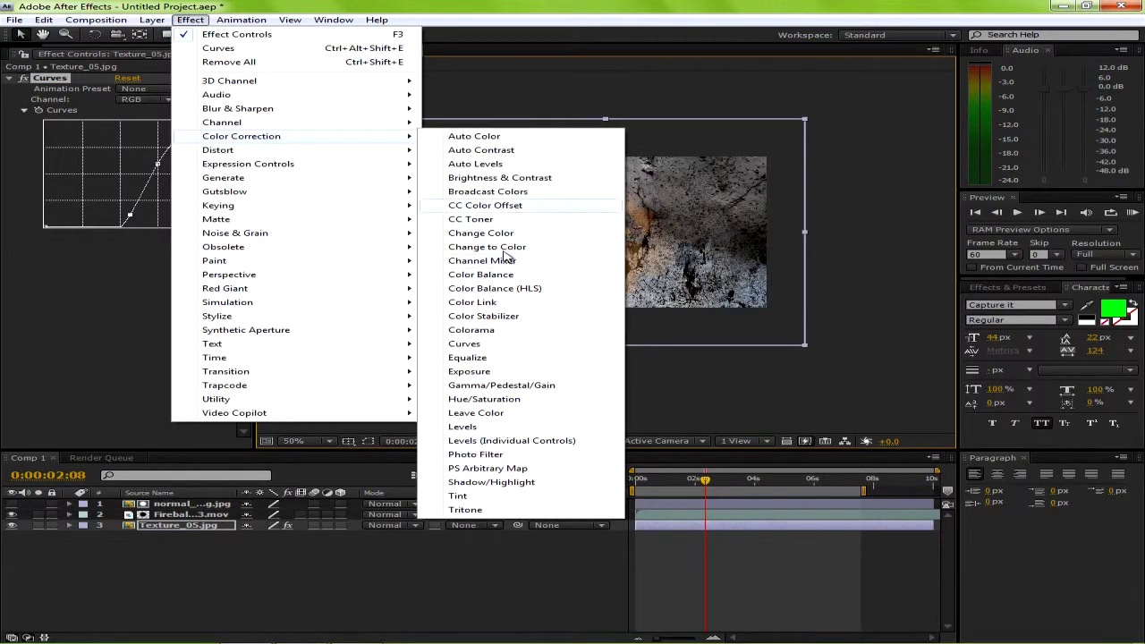
pyautogui.click(483, 496)
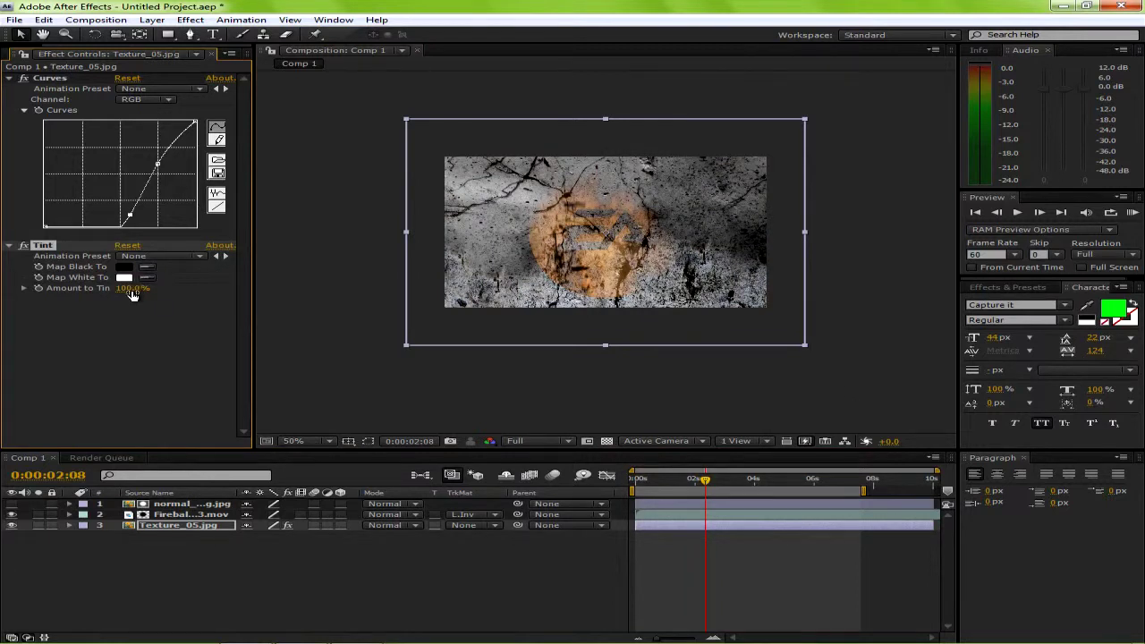
pyautogui.moveTo(141, 289); pyautogui.dragTo(65, 291)
# Try dark red shades such as 913C3C and a colour sampled from the composition for the Tint effect's Map Black To.
pyautogui.click(128, 268)
pyautogui.click(567, 421)
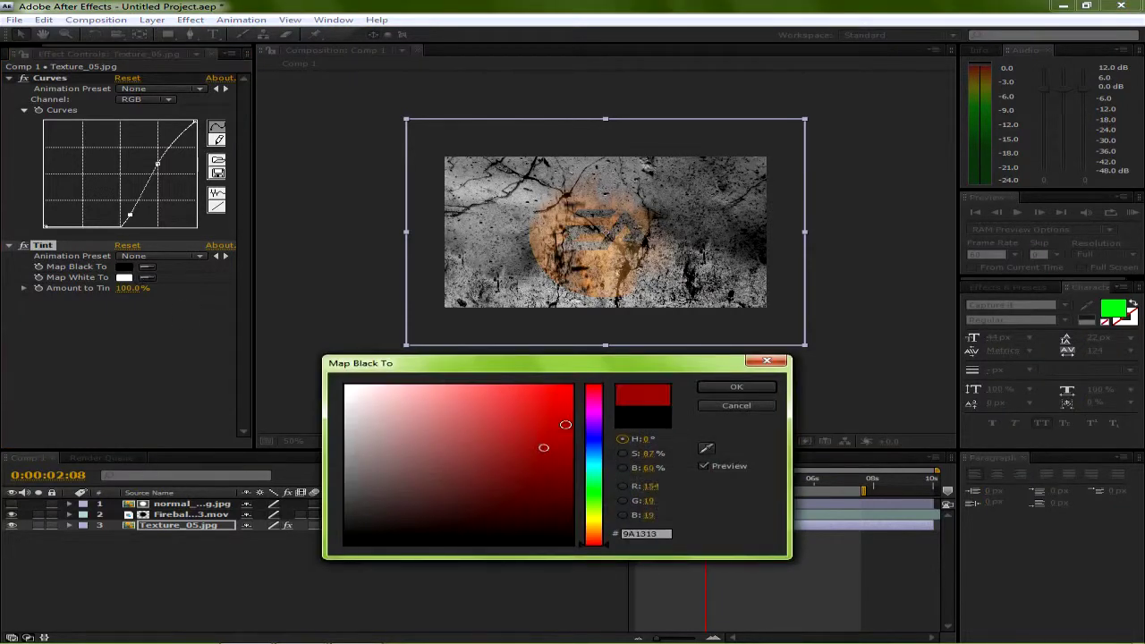
pyautogui.moveTo(567, 422); pyautogui.dragTo(477, 454)
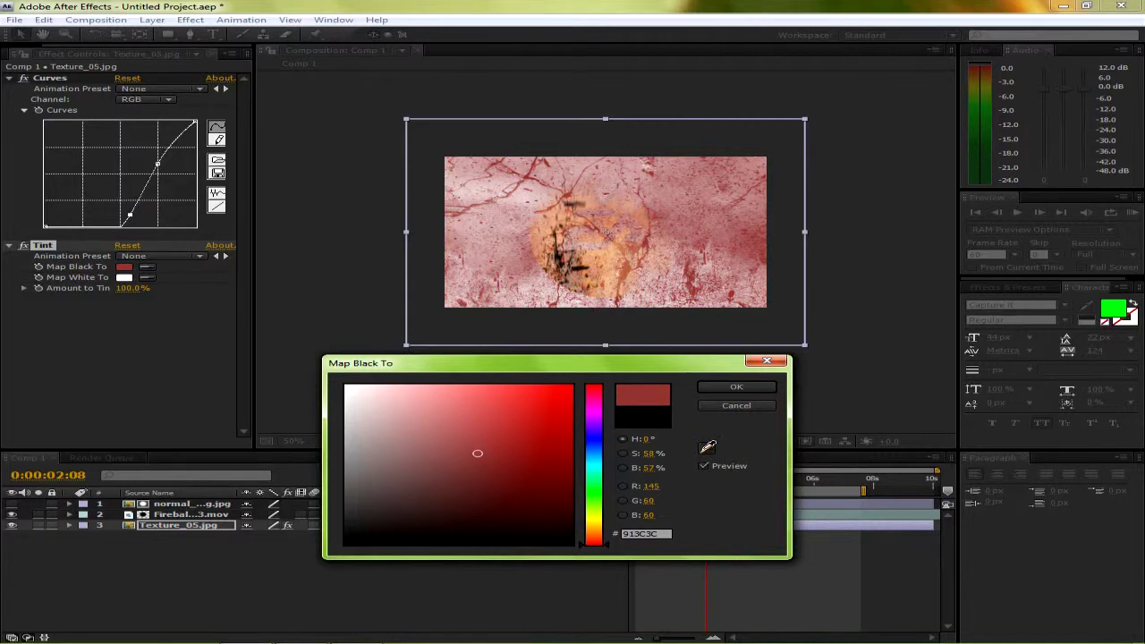
pyautogui.click(706, 449)
pyautogui.click(605, 261)
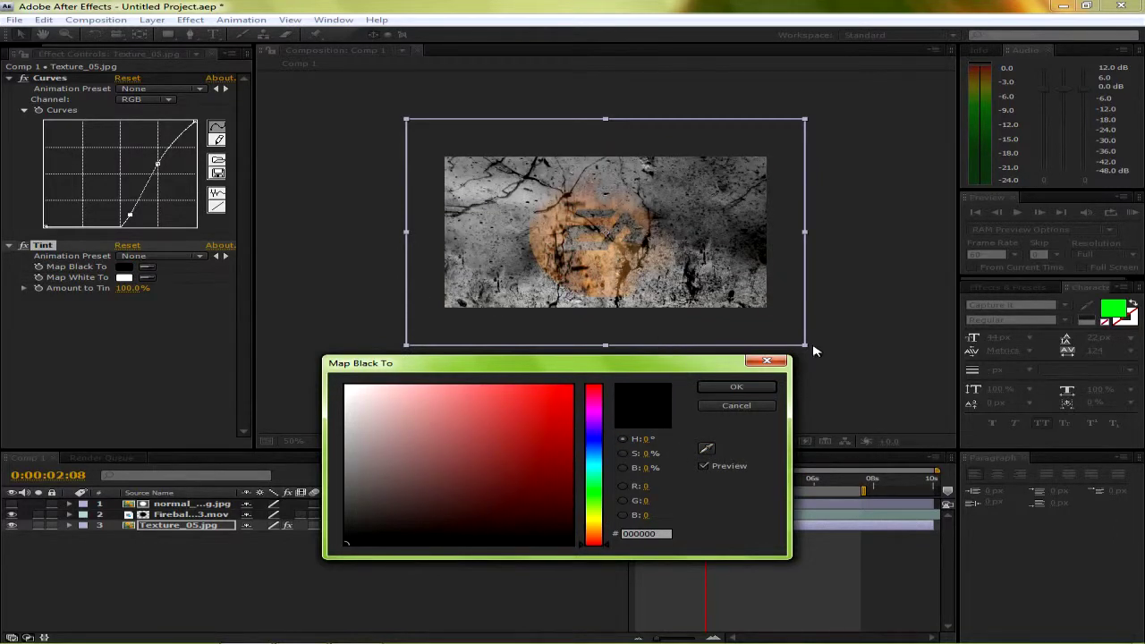
pyautogui.click(736, 406)
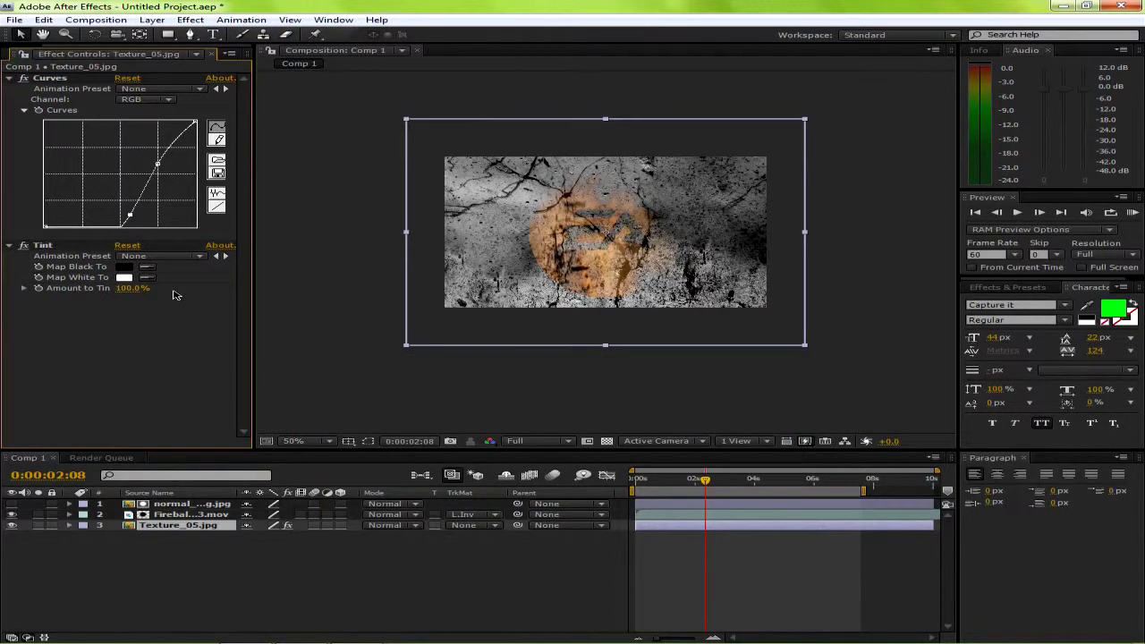
# Remove the Tint effect from the Texture_05 layer and check the background at 0:00:00:22.
pyautogui.click(51, 244)
pyautogui.press('Delete')
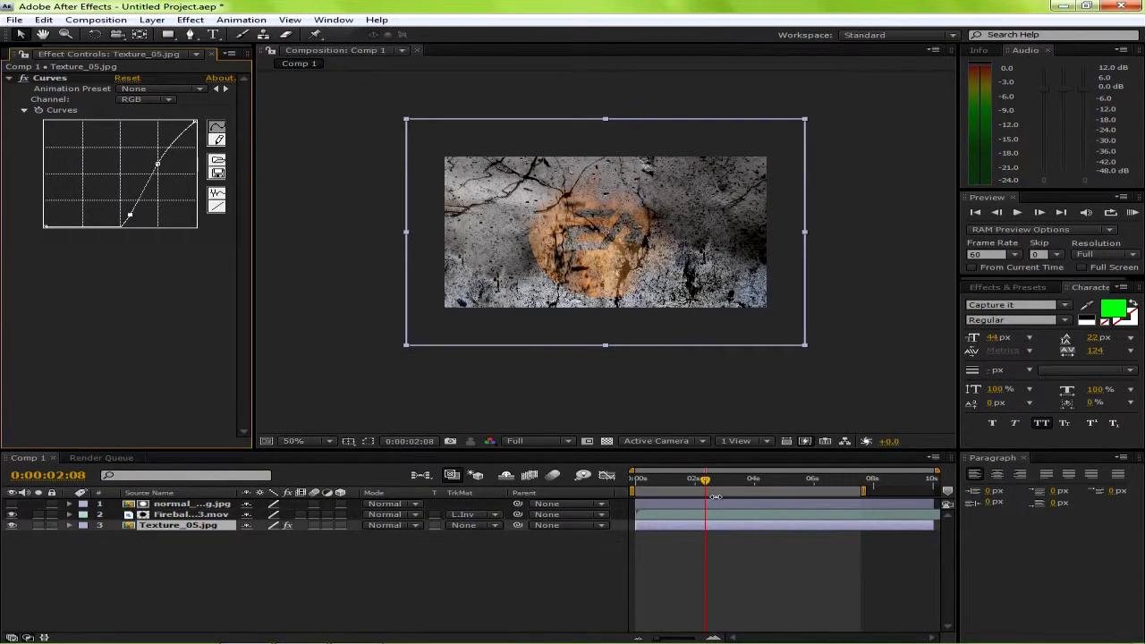
pyautogui.press('space')
pyautogui.click(661, 480)
# Apply the Video Copilot Optical Flares effect to the Texture_05 layer.
pyautogui.click(190, 20)
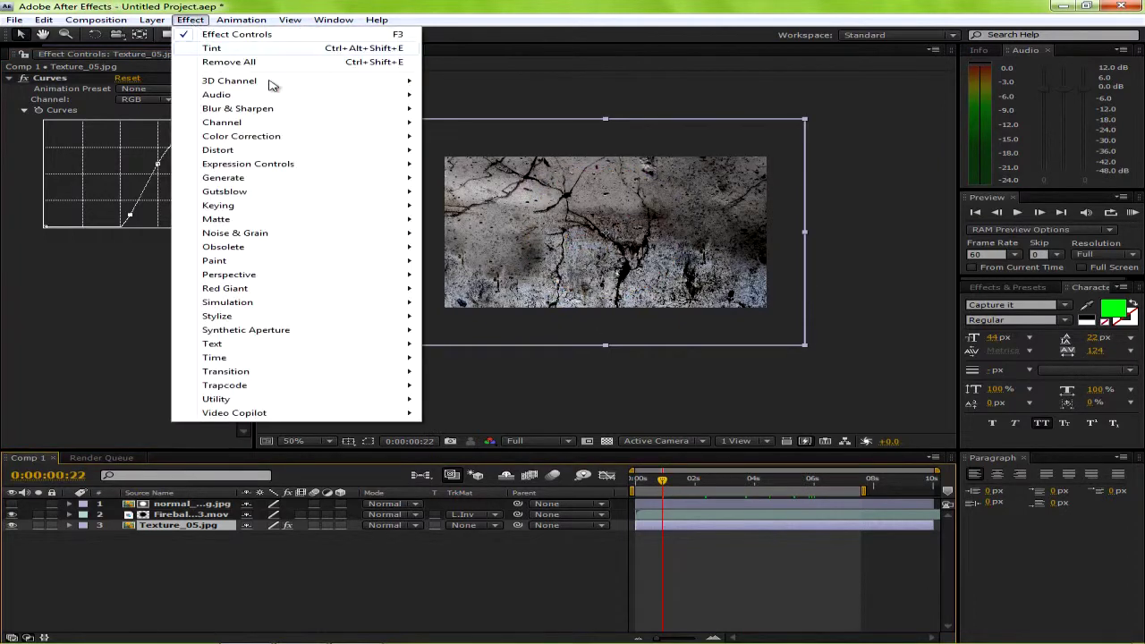
pyautogui.moveTo(404, 387)
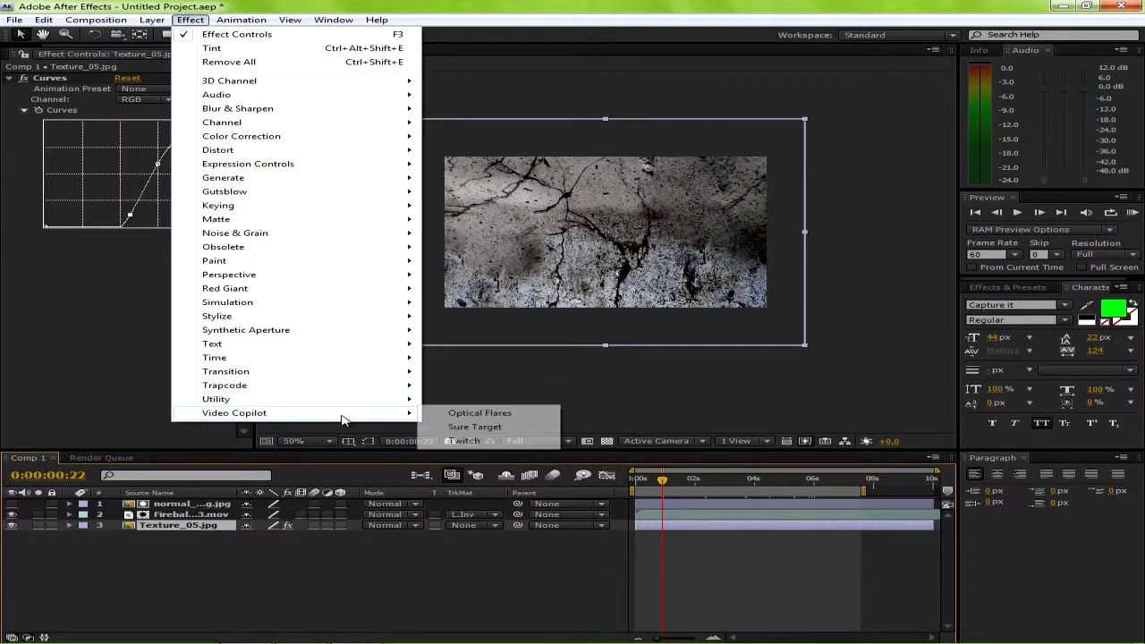
pyautogui.moveTo(348, 394)
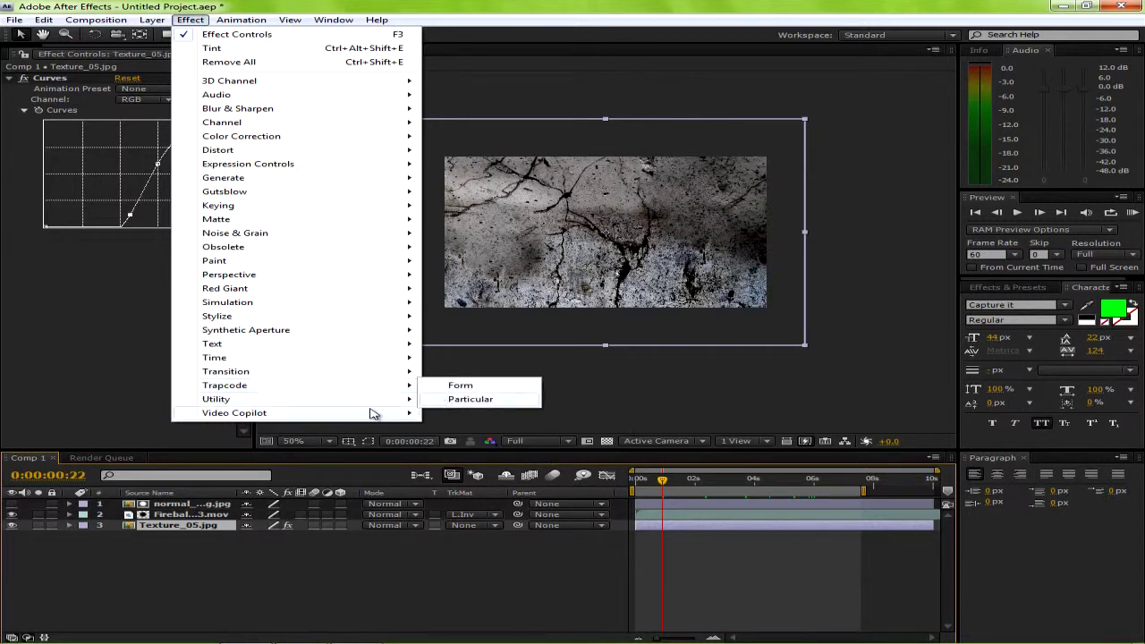
pyautogui.moveTo(373, 413)
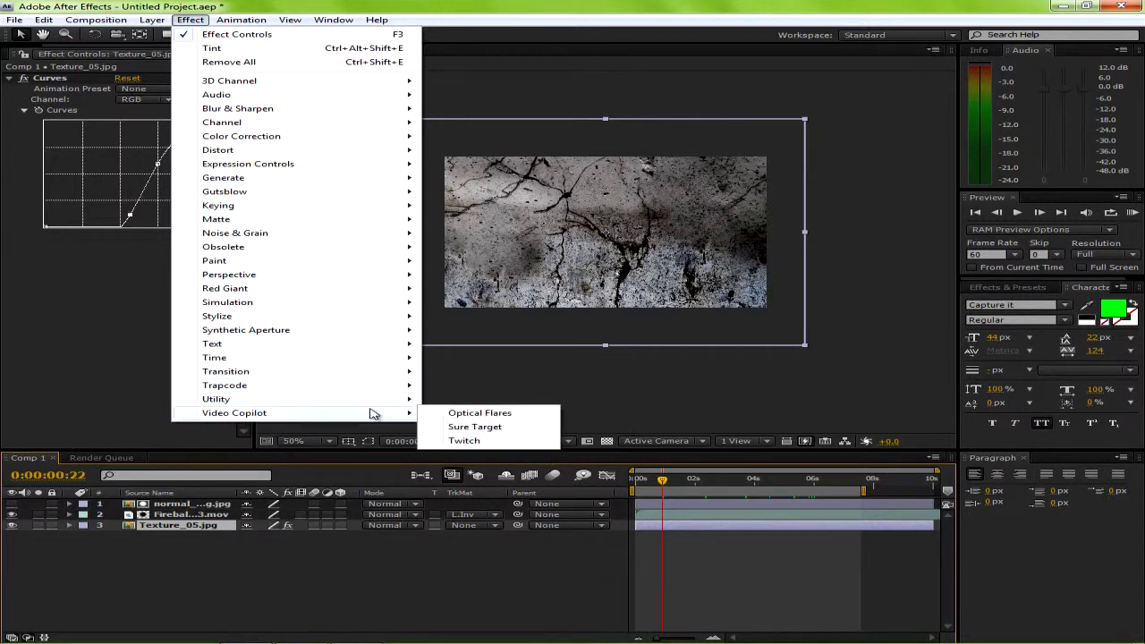
pyautogui.click(512, 419)
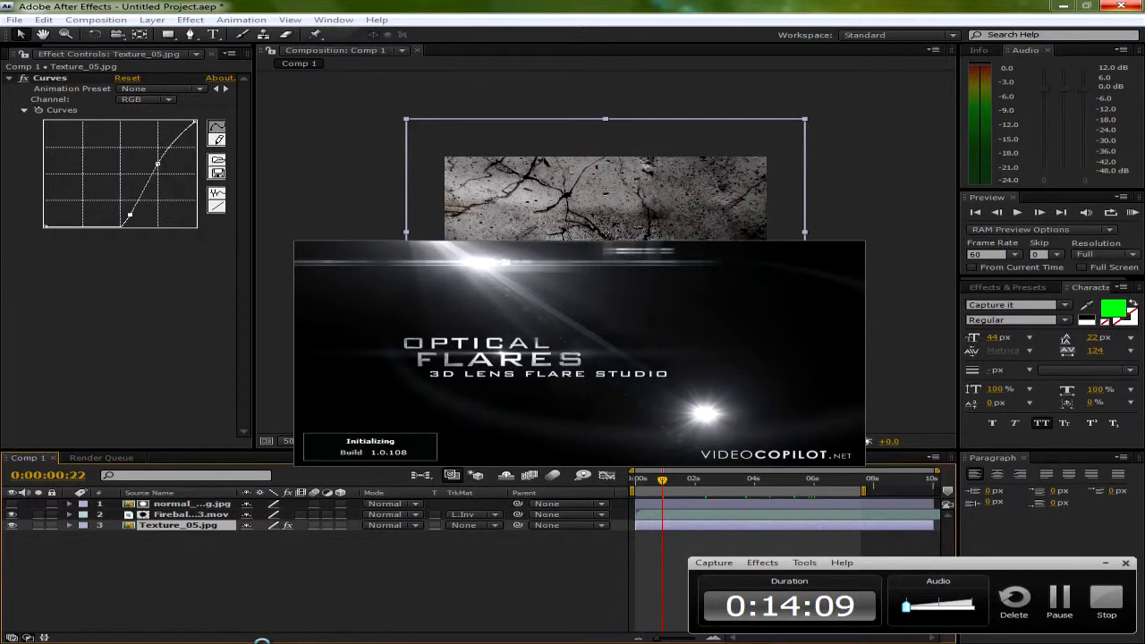
pyautogui.click(1124, 564)
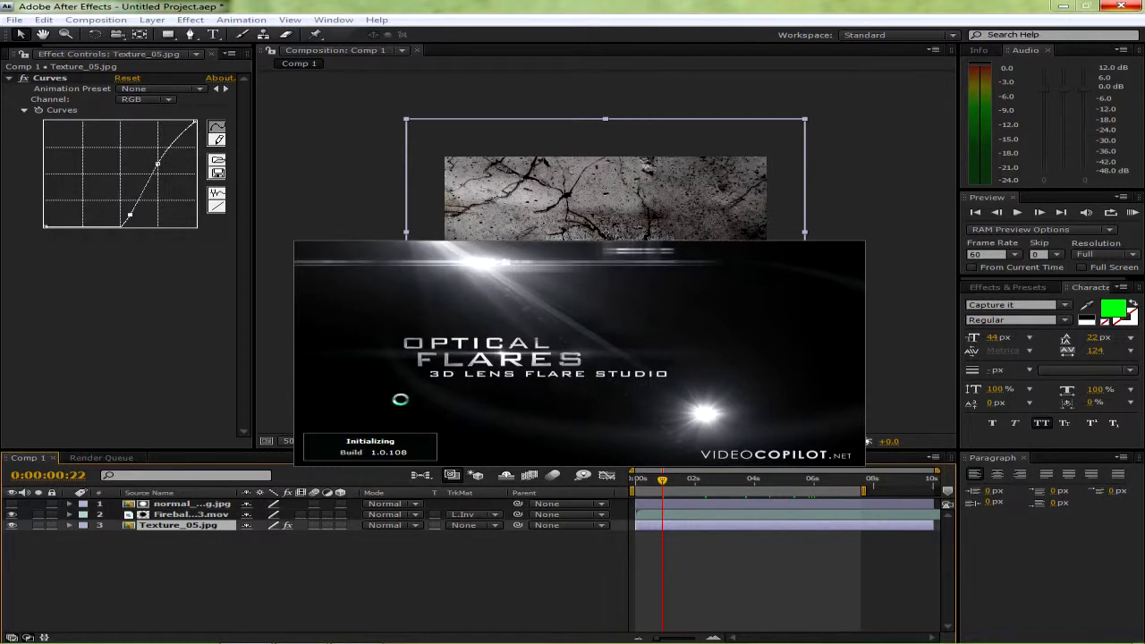
pyautogui.moveTo(190, 637)
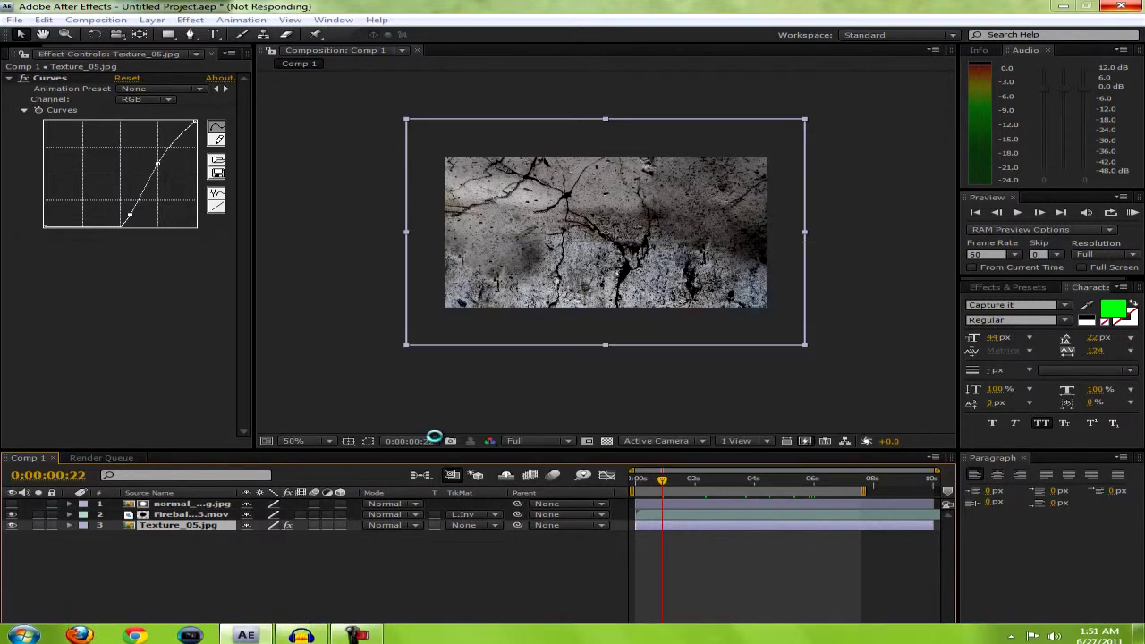
# Check the lens flare from the composition start through 0:00:03:01 and remove the Optical Flares effect from Texture_05.
pyautogui.press('Home')
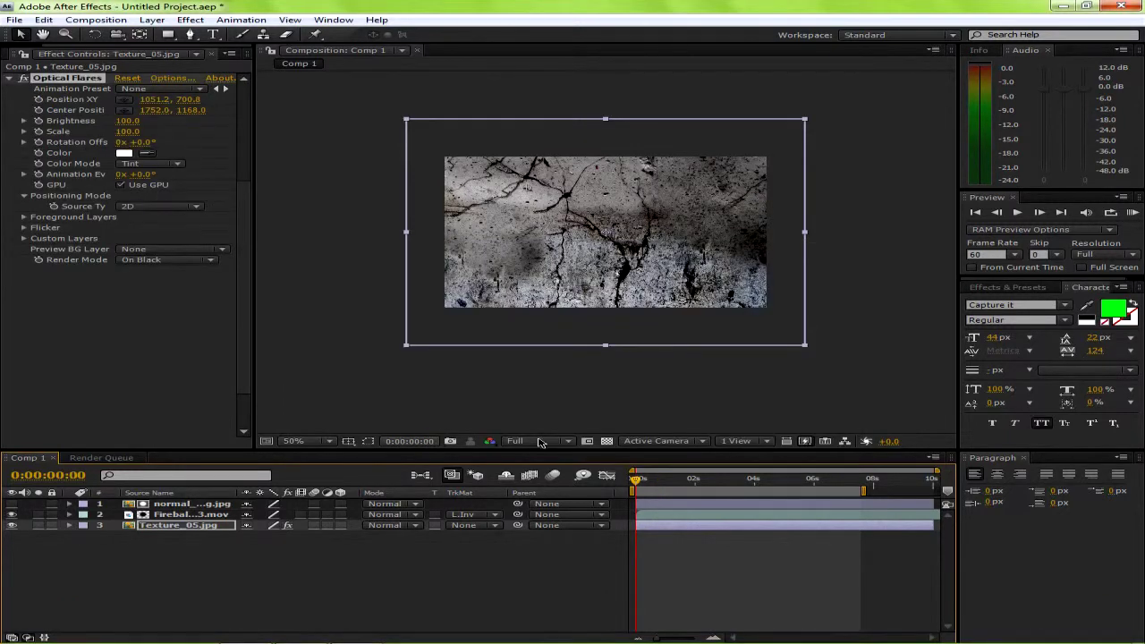
pyautogui.moveTo(635, 483); pyautogui.dragTo(659, 492)
pyautogui.press('space')
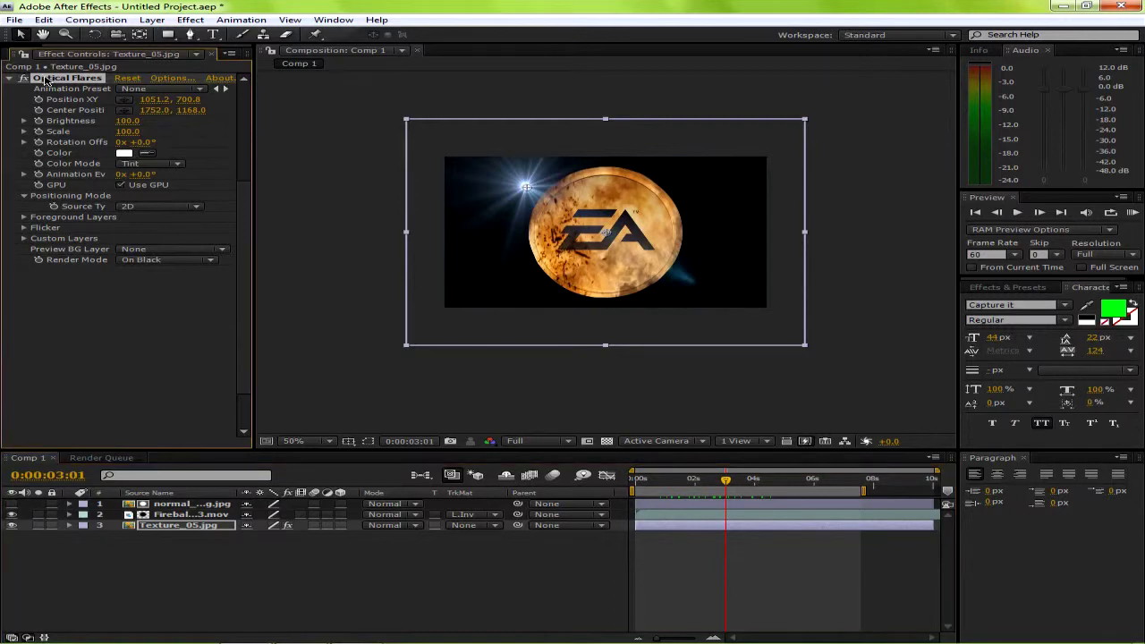
pyautogui.press('Delete')
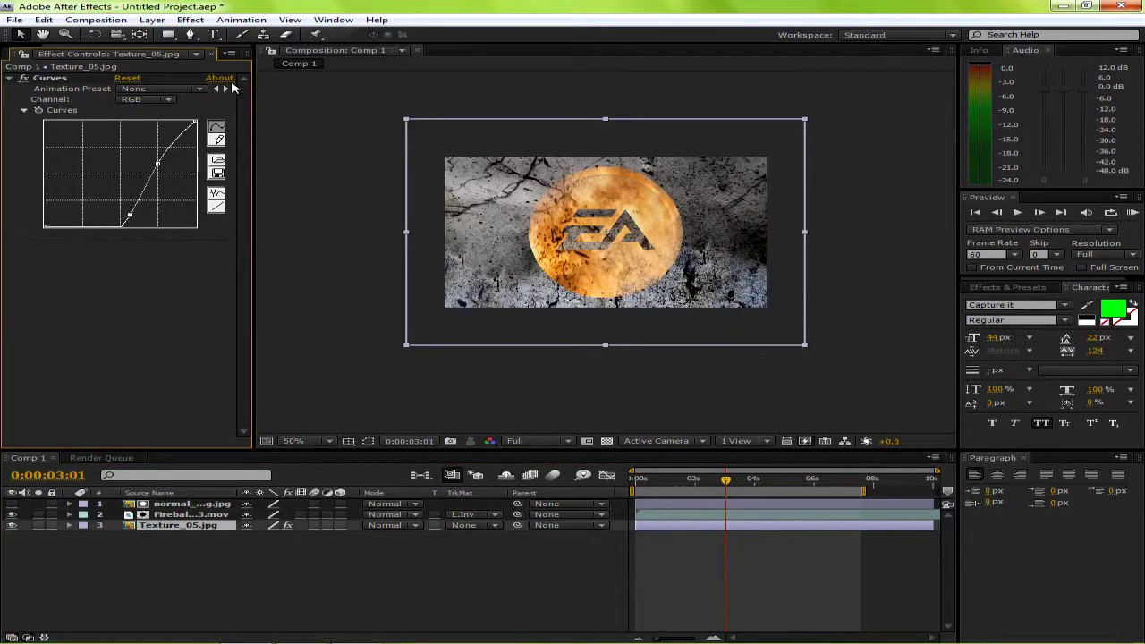
# Start a file import and browse from Documents through AE and Action Essentials 2 to the Action_Essentials_720p folder.
pyautogui.click(40, 19)
pyautogui.moveTo(16, 20)
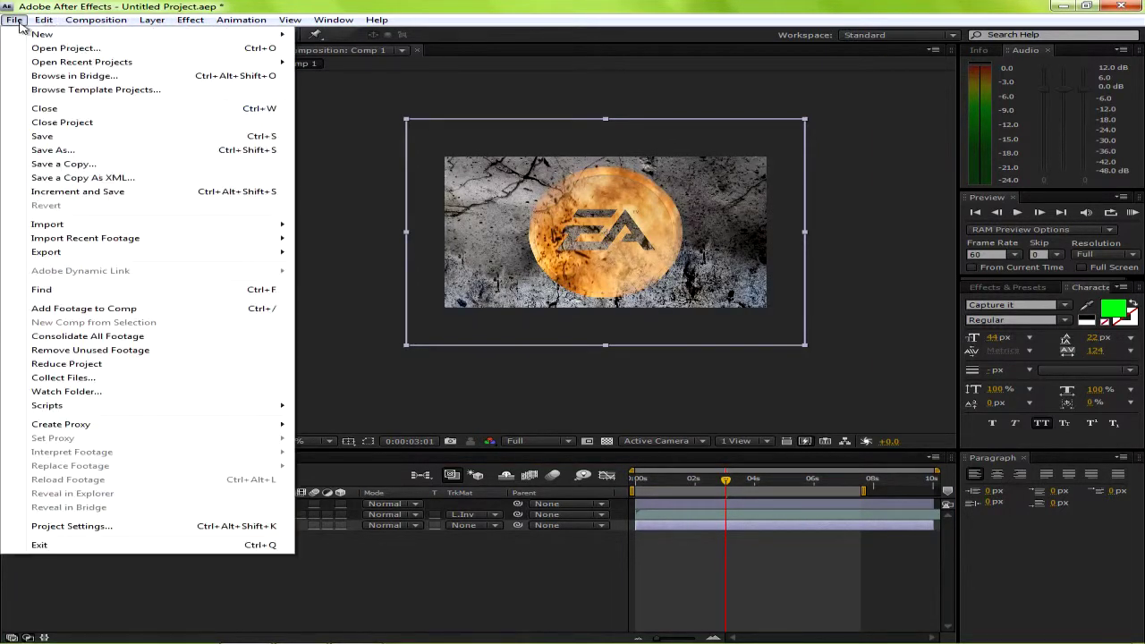
pyautogui.moveTo(247, 227)
pyautogui.click(326, 225)
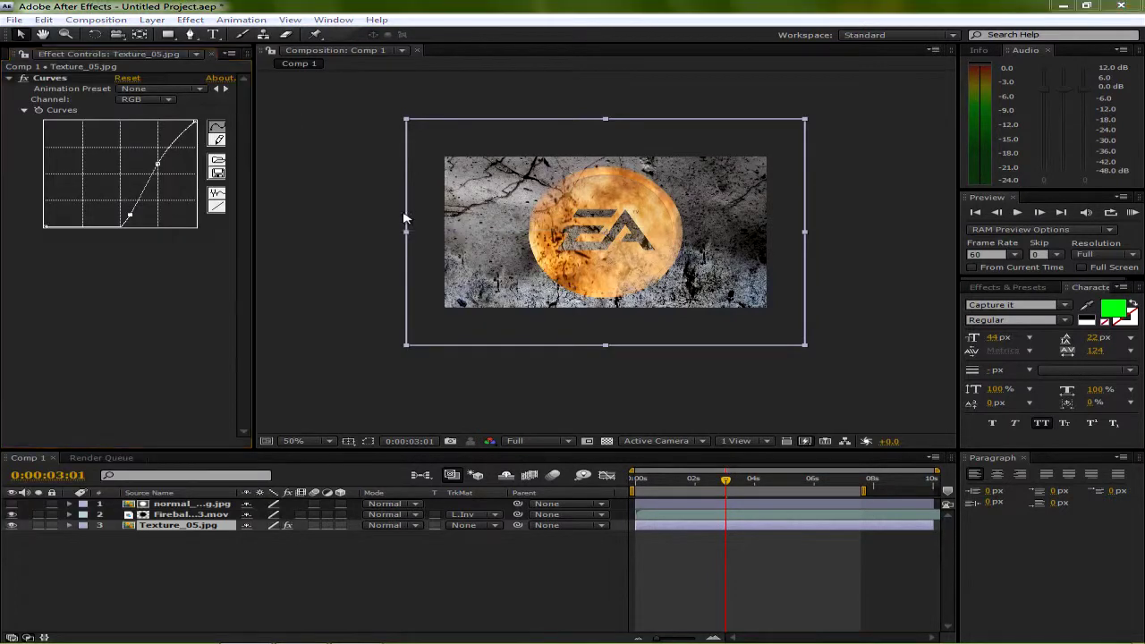
pyautogui.click(51, 161)
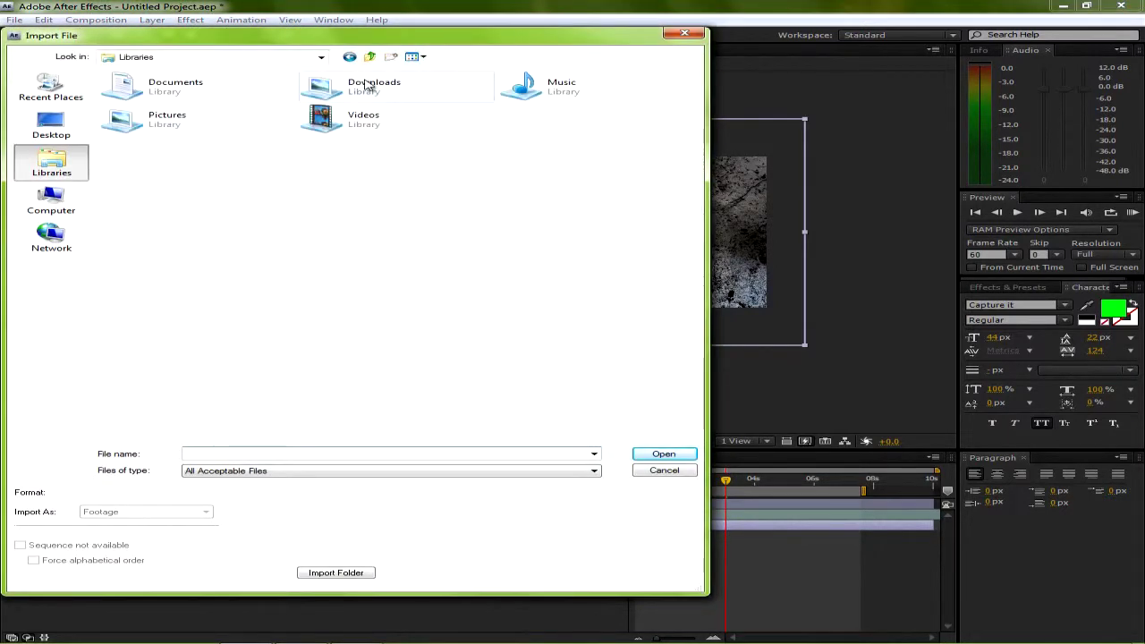
pyautogui.doubleClick(214, 85)
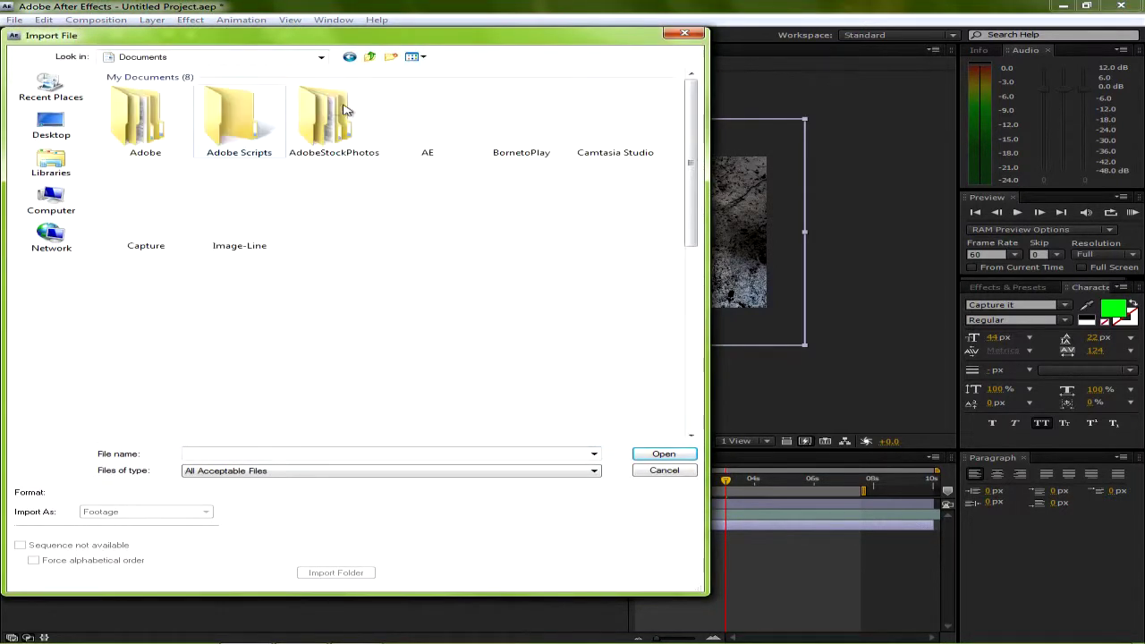
pyautogui.doubleClick(427, 117)
pyautogui.click(258, 118)
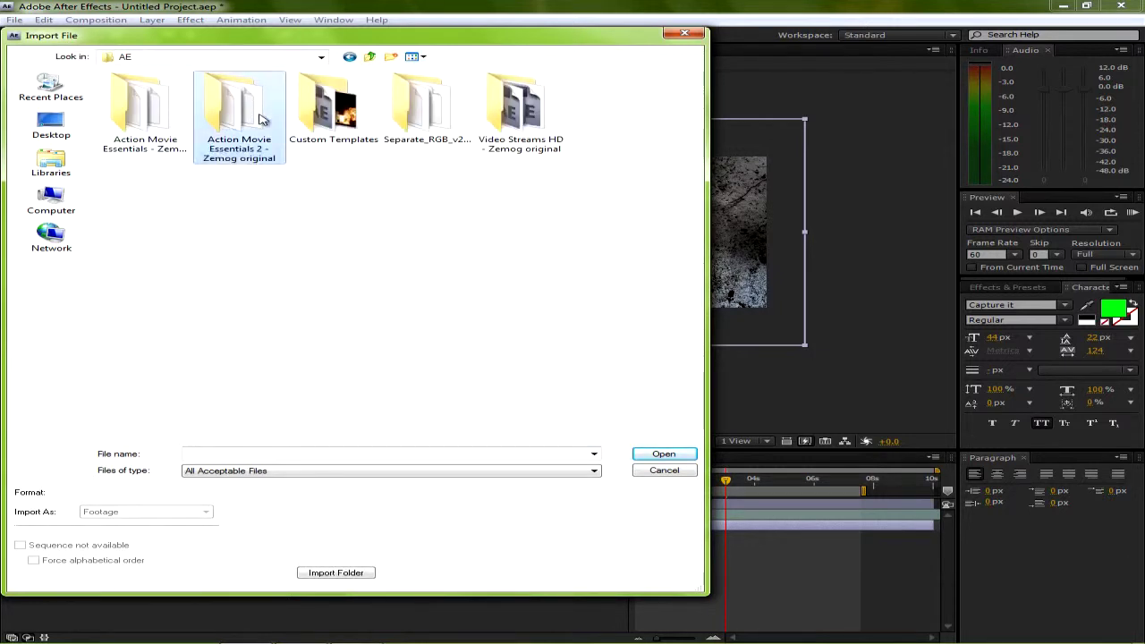
pyautogui.doubleClick(260, 118)
pyautogui.doubleClick(143, 117)
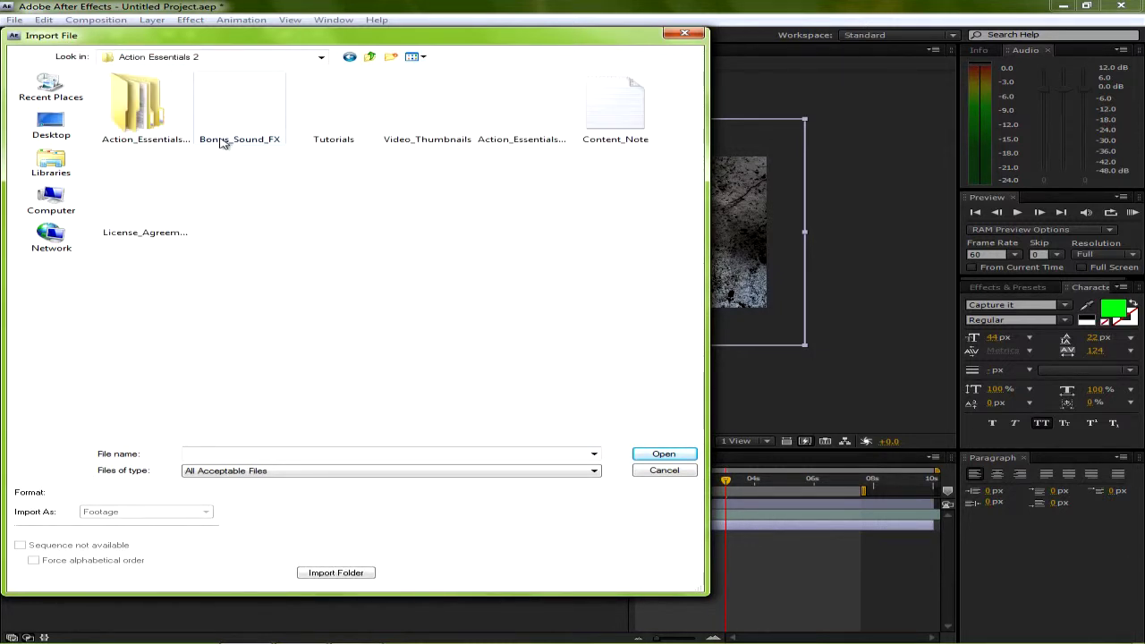
pyautogui.doubleClick(157, 125)
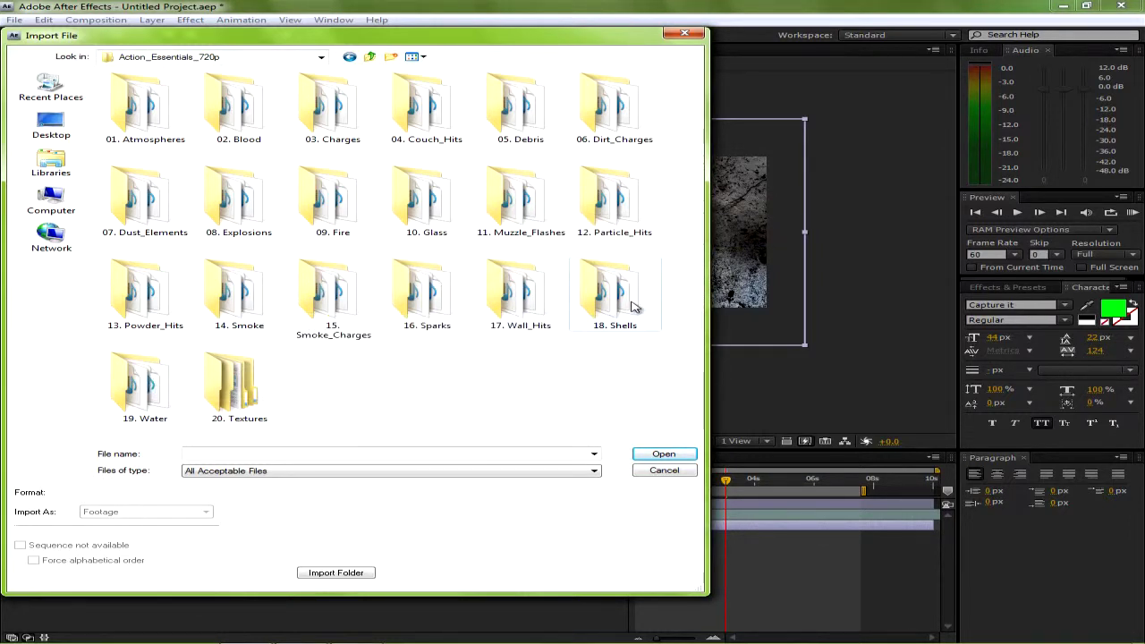
# Import Wall_Hit_Front from the 17. Wall_Hits folder as footage.
pyautogui.doubleClick(554, 296)
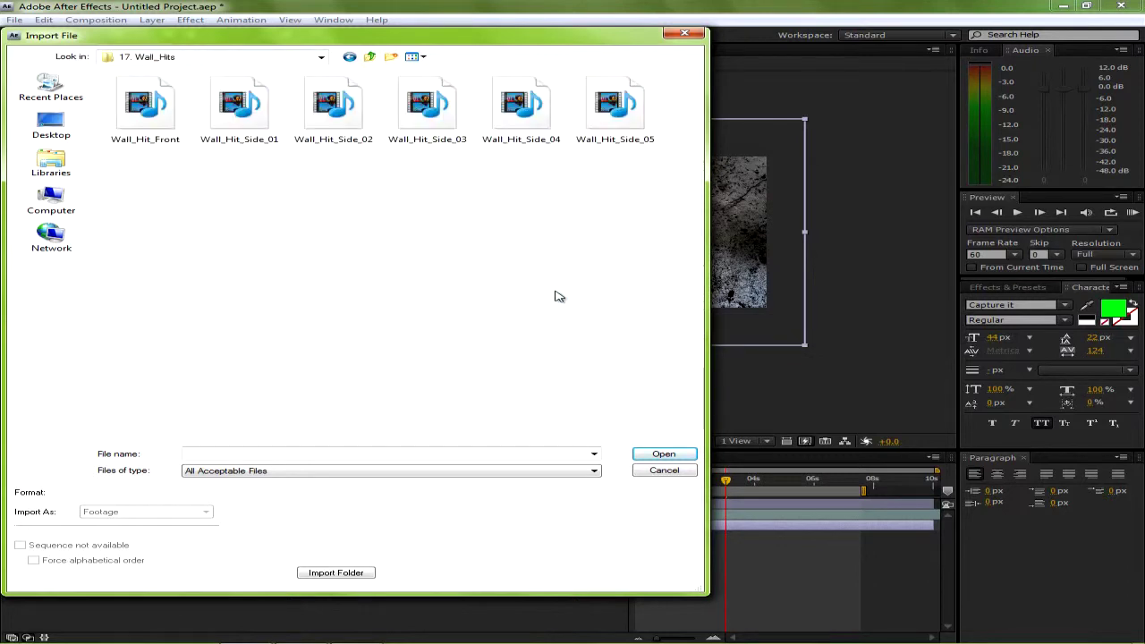
pyautogui.click(138, 119)
pyautogui.press('Return')
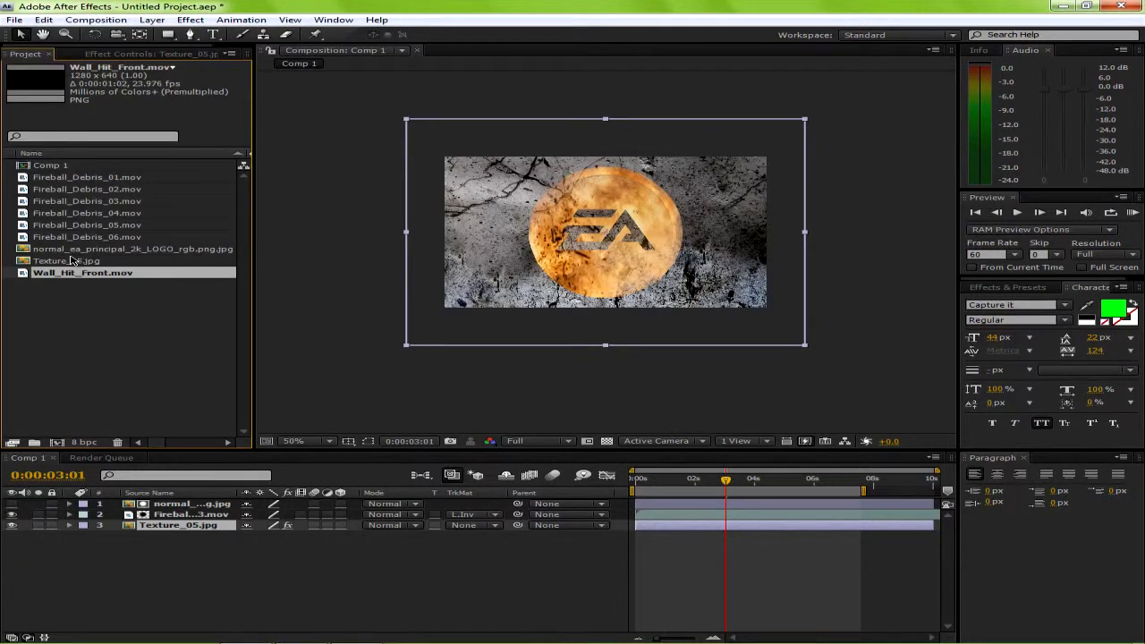
# Add Wall_Hit_Front.mov to Comp 1 above the logo layer and move it toward the frame's lower edge at 0:00:00:19.
pyautogui.moveTo(94, 276); pyautogui.dragTo(614, 242)
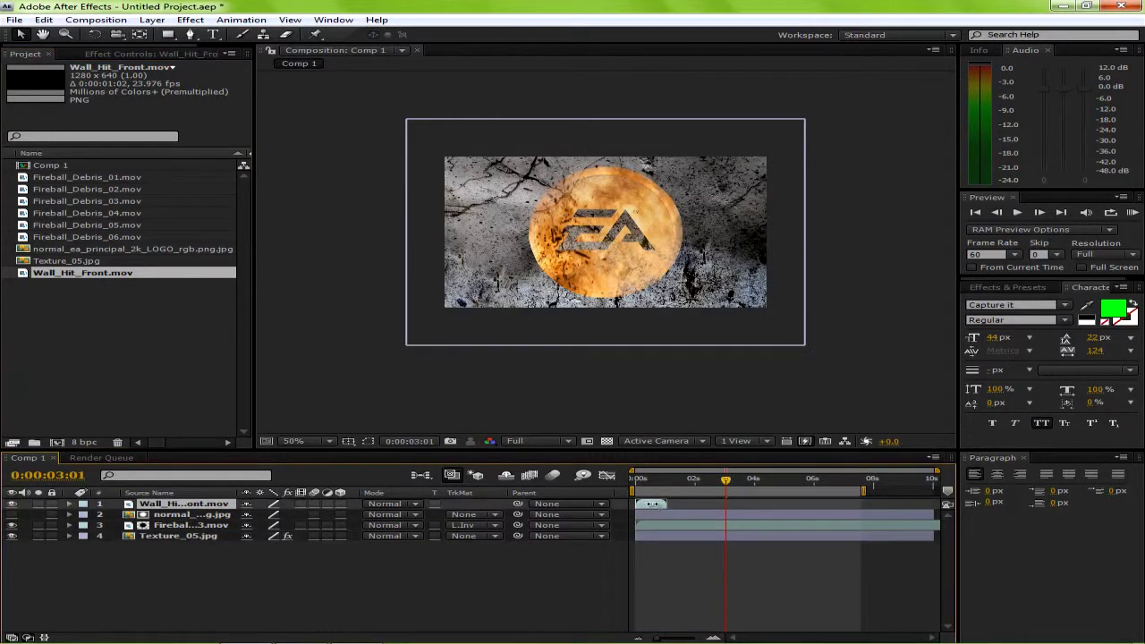
pyautogui.moveTo(725, 483); pyautogui.dragTo(658, 487)
pyautogui.moveTo(679, 283); pyautogui.dragTo(648, 365)
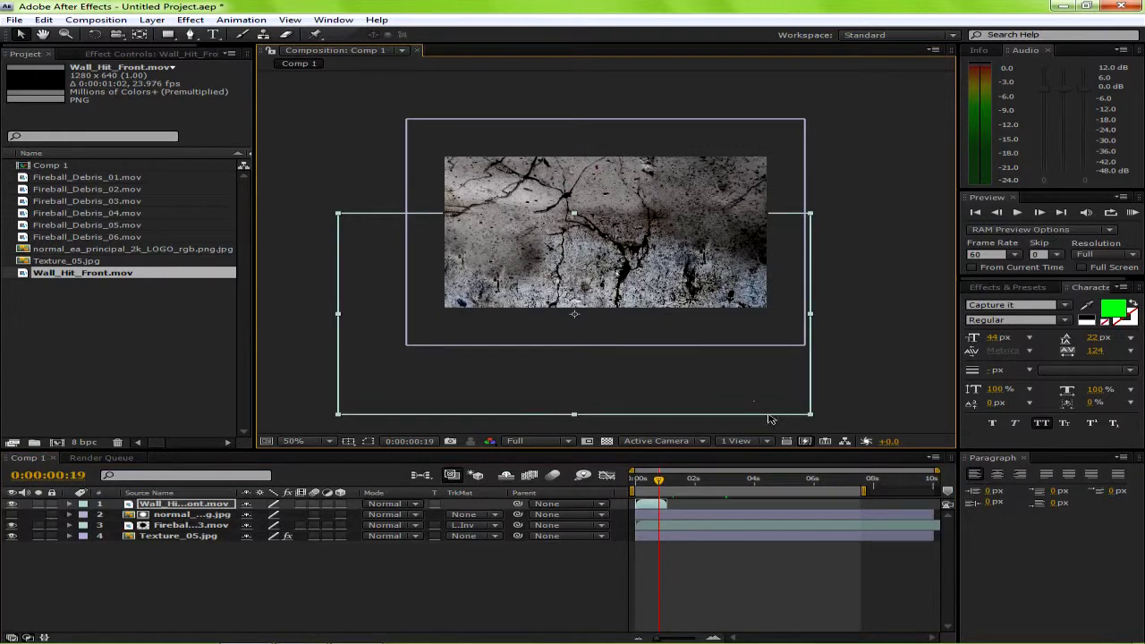
pyautogui.press('.')
pyautogui.press('.')
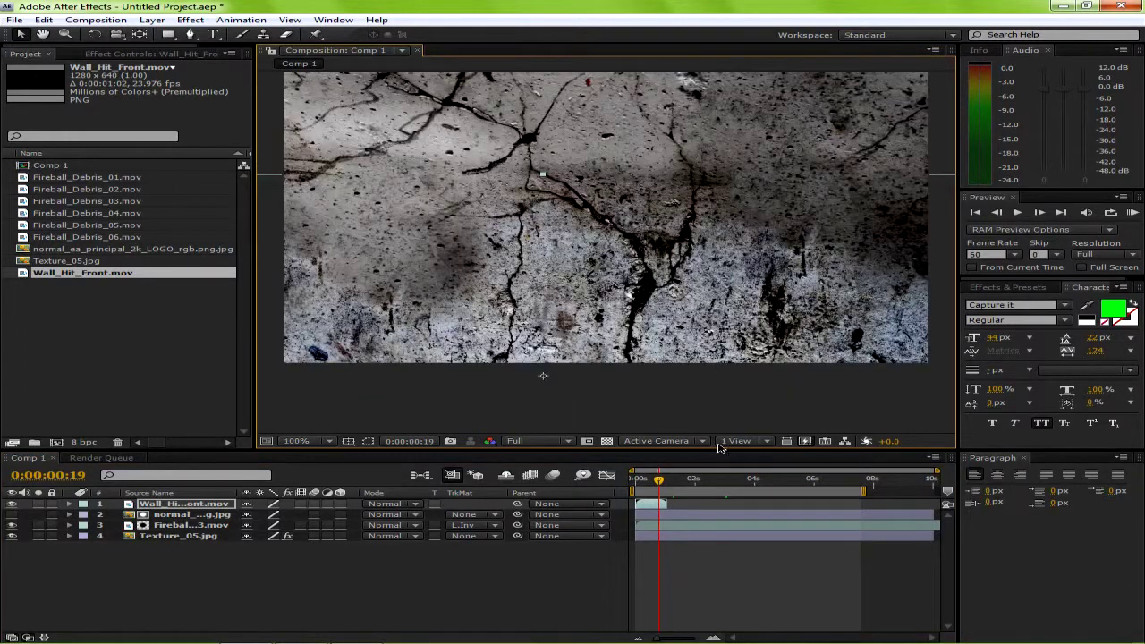
# Preview the Wall_Hit_Front.mov footage on its own.
pyautogui.doubleClick(139, 279)
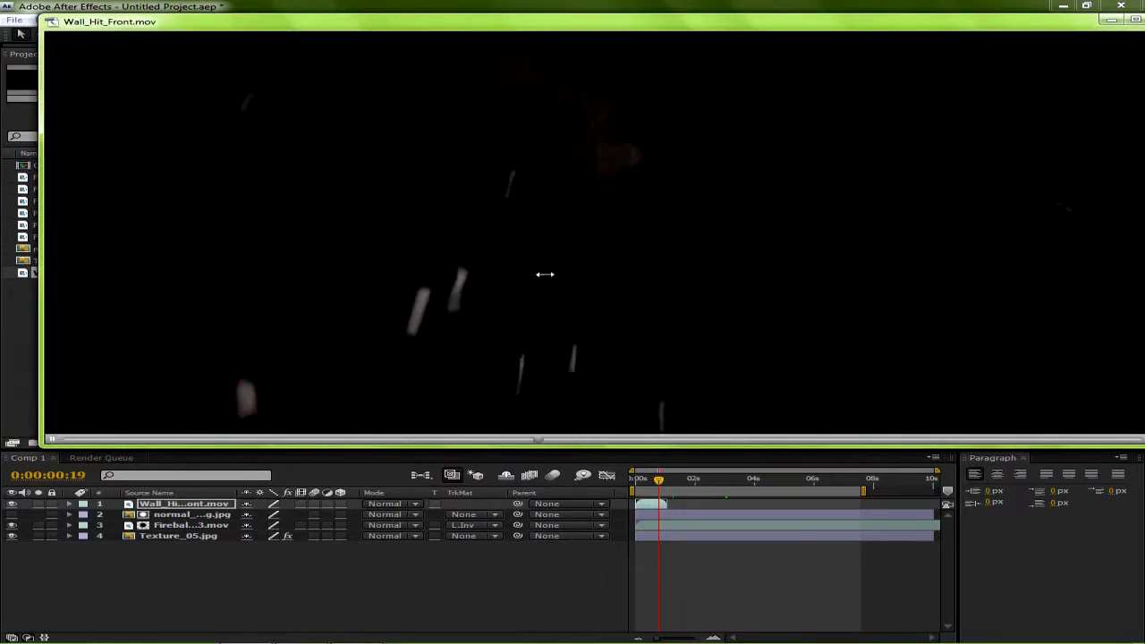
pyautogui.doubleClick(1004, 27)
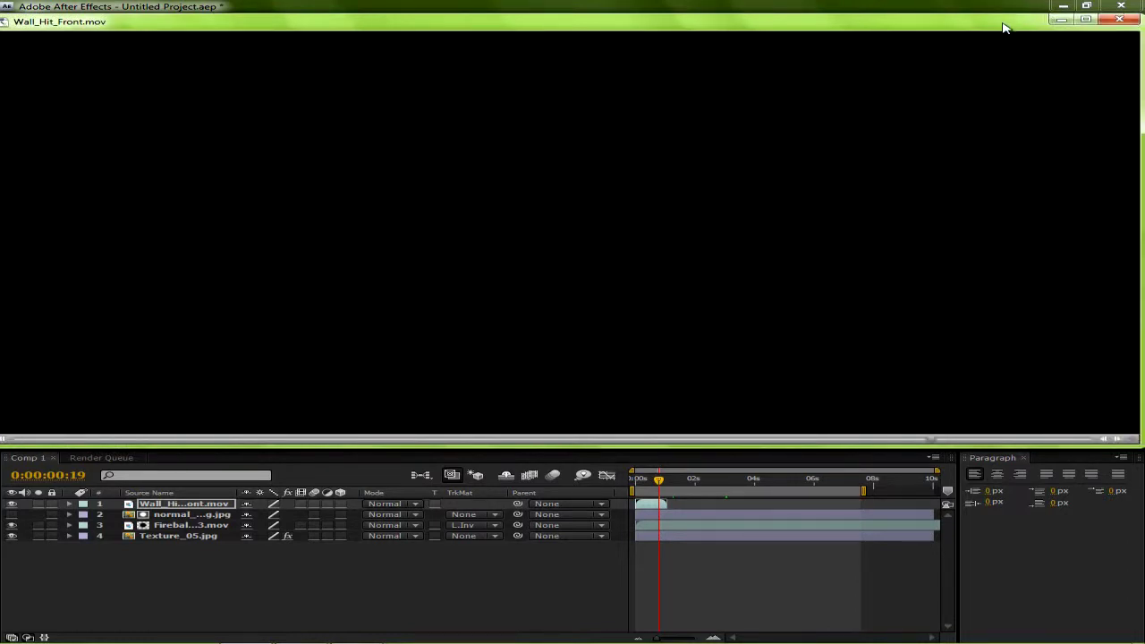
pyautogui.click(1118, 20)
# Shift the Wall_Hit_Front layer later in time and reposition it over the texture, checking the debris at 0:00:01:11.
pyautogui.moveTo(620, 244)
pyautogui.mouseDown()
pyautogui.moveTo(580, 283)
pyautogui.moveTo(605, 286)
pyautogui.moveTo(602, 308)
pyautogui.mouseUp()
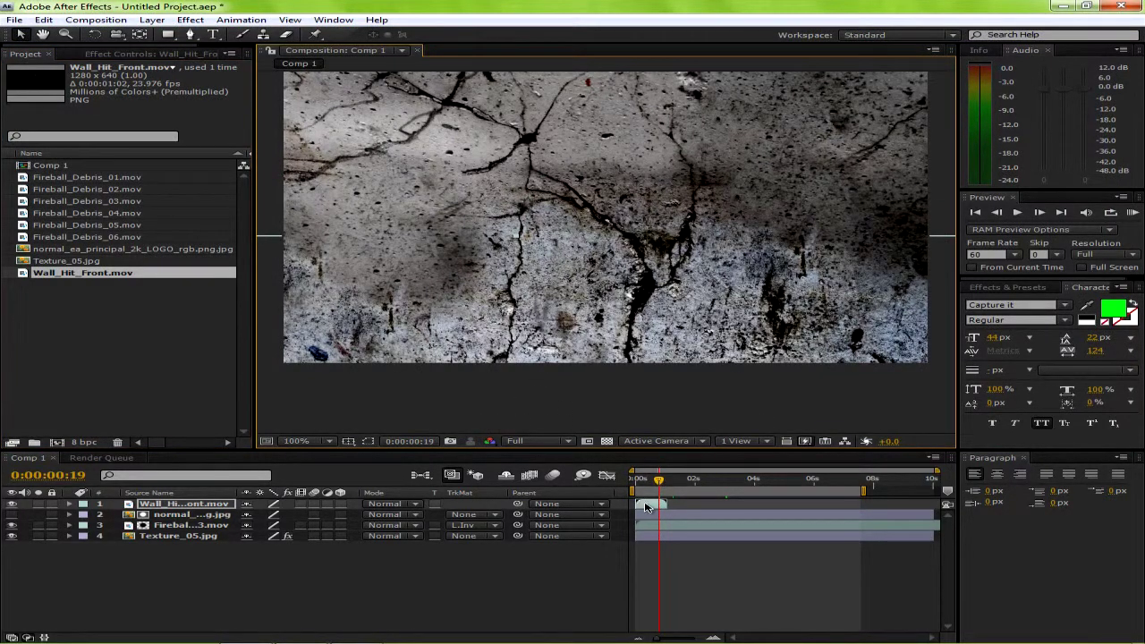
pyautogui.moveTo(646, 506); pyautogui.dragTo(679, 483)
pyautogui.moveTo(505, 304); pyautogui.dragTo(545, 341)
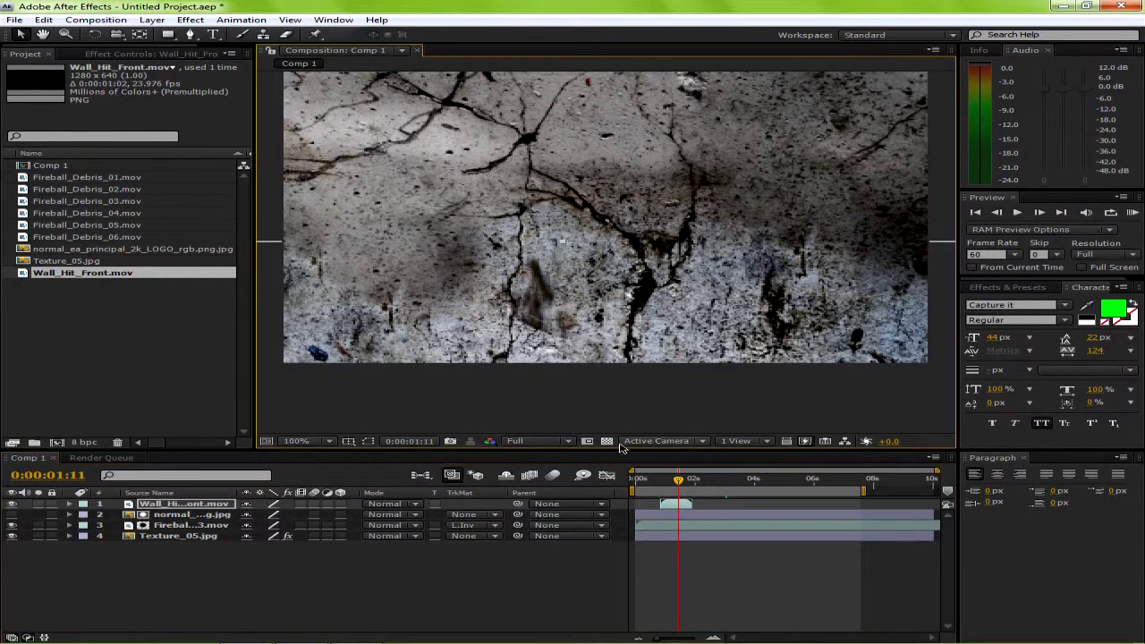
# Check the wall hit at 0:00:01:04 and delete the Wall_Hit_Front layer from the composition.
pyautogui.moveTo(680, 484)
pyautogui.mouseDown()
pyautogui.moveTo(665, 483)
pyautogui.moveTo(761, 489)
pyautogui.moveTo(669, 484)
pyautogui.mouseUp()
pyautogui.click(205, 509)
pyautogui.press('Delete')
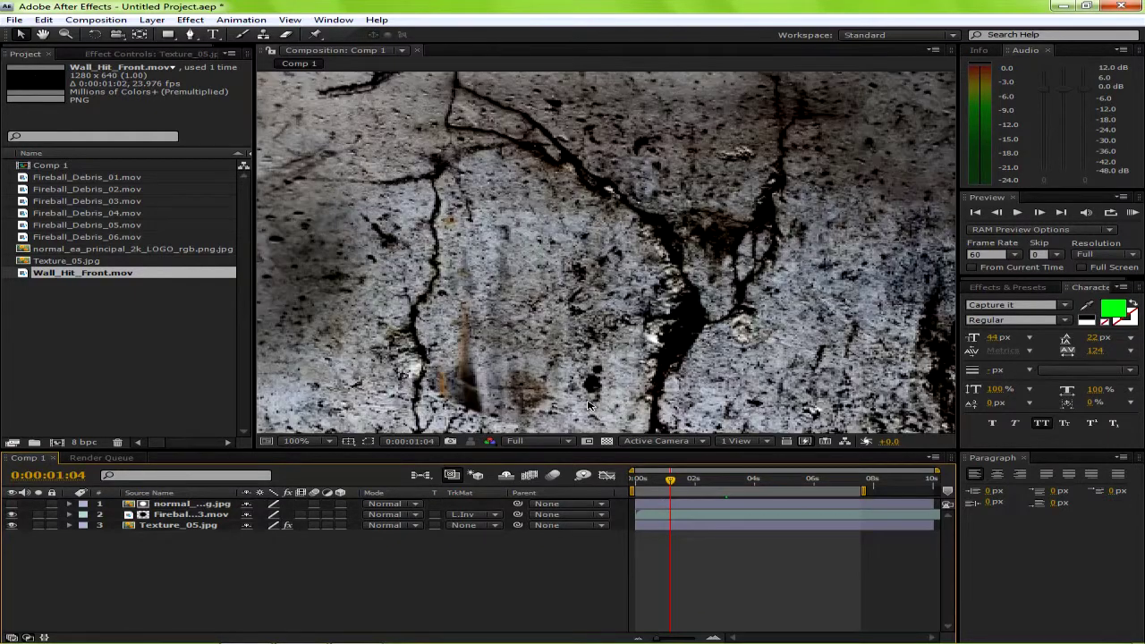
# Review how the explosion reveals the EA logo over the texture background, with the whole composition frame in view.
pyautogui.press(',')
pyautogui.press(',')
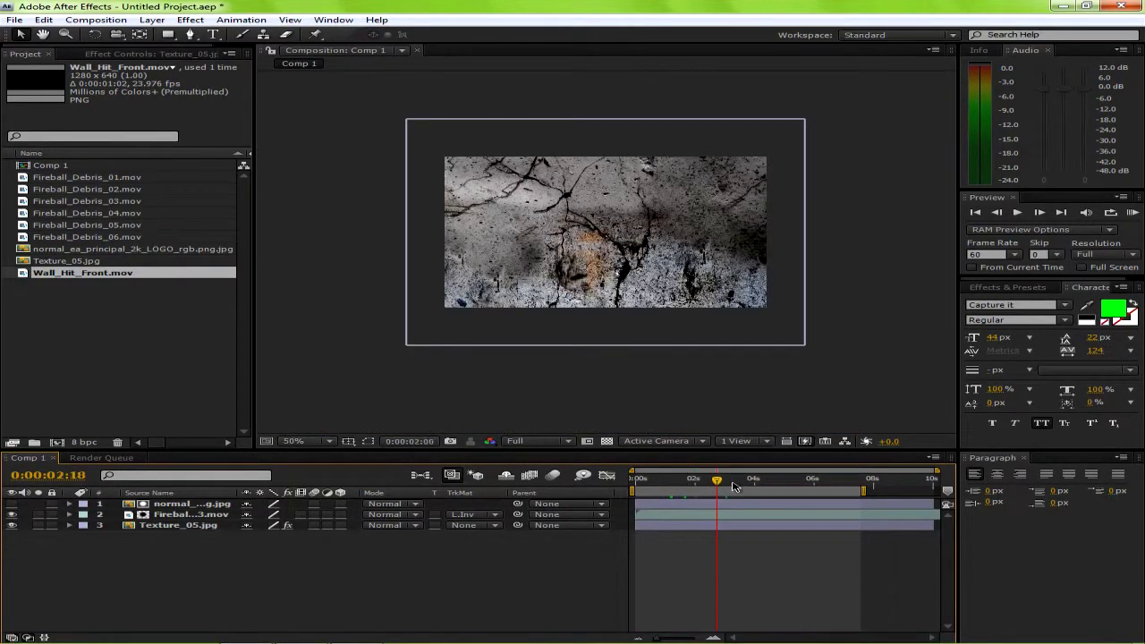
pyautogui.moveTo(755, 490); pyautogui.dragTo(717, 499)
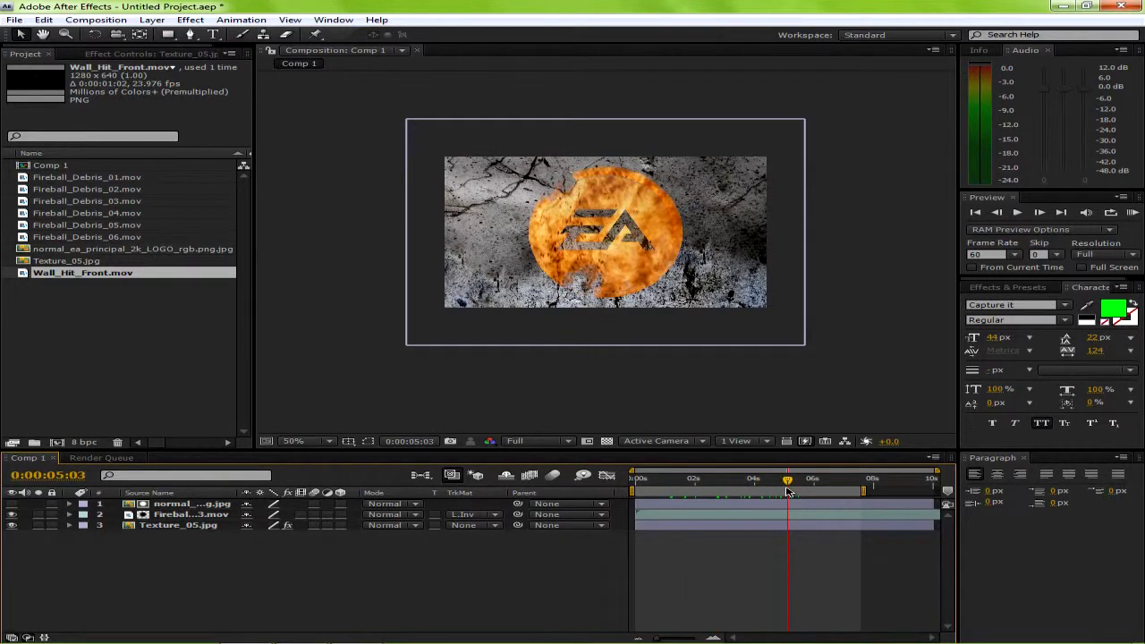
pyautogui.moveTo(861, 497); pyautogui.dragTo(726, 498)
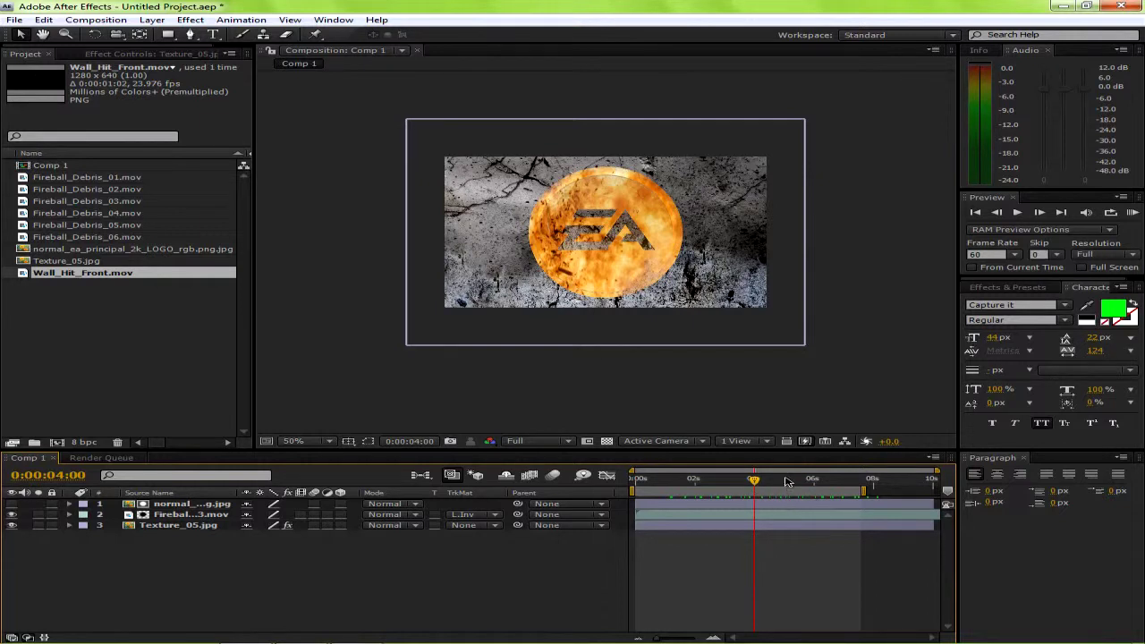
# Delete the Texture_05 layer from the composition and review the logo explosion on black back to 0:00:00:00.
pyautogui.moveTo(754, 483); pyautogui.dragTo(799, 487)
pyautogui.click(194, 527)
pyautogui.press('Delete')
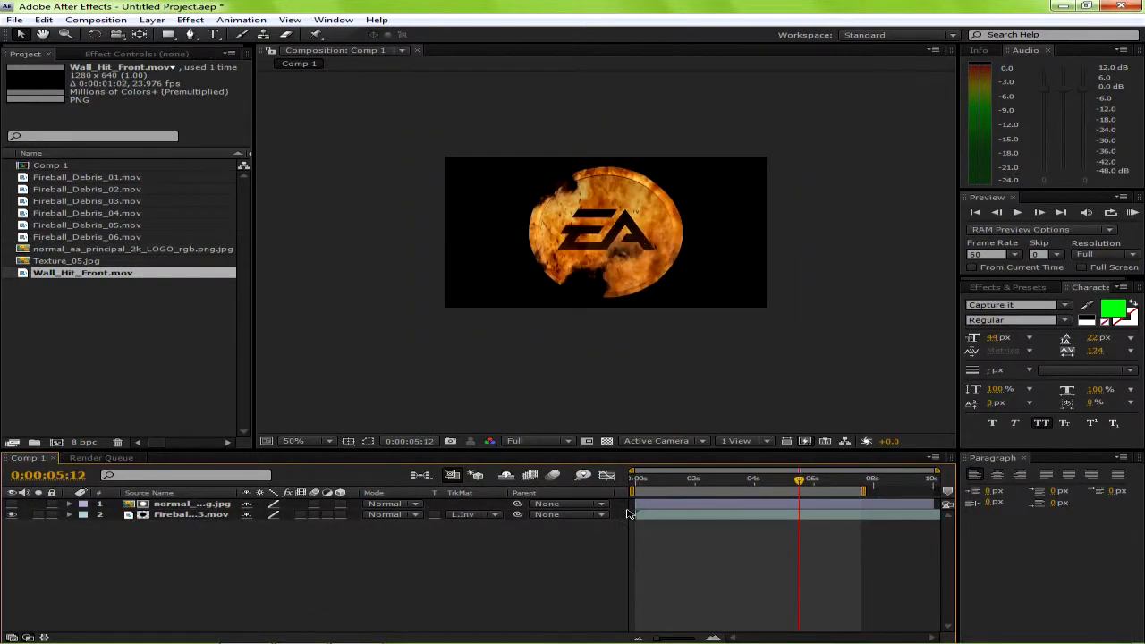
pyautogui.moveTo(799, 483); pyautogui.dragTo(616, 505)
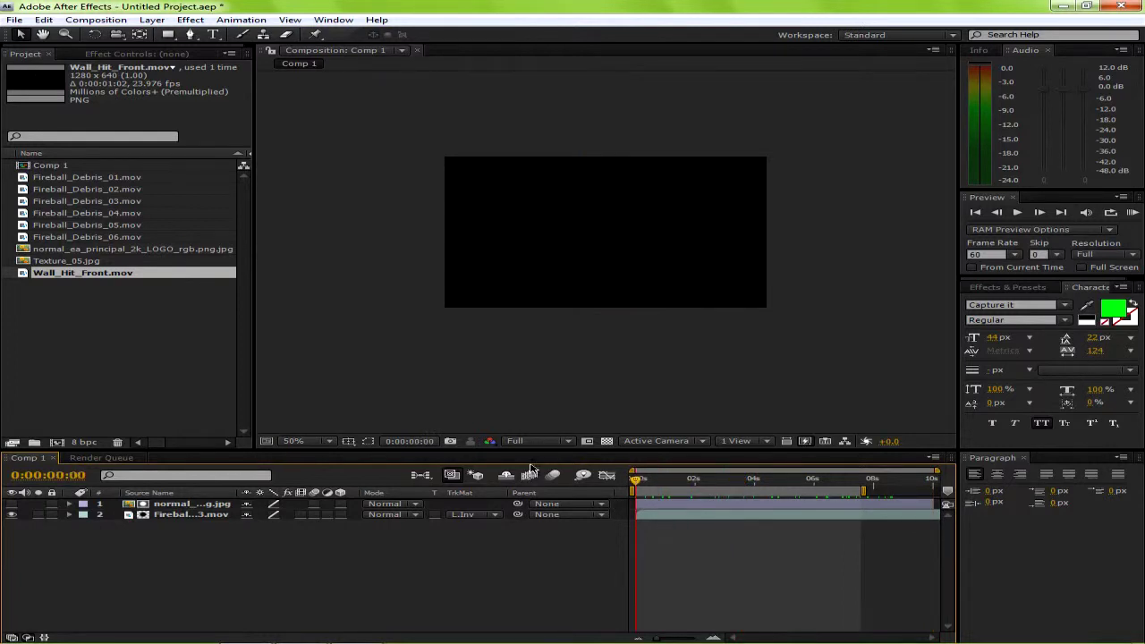